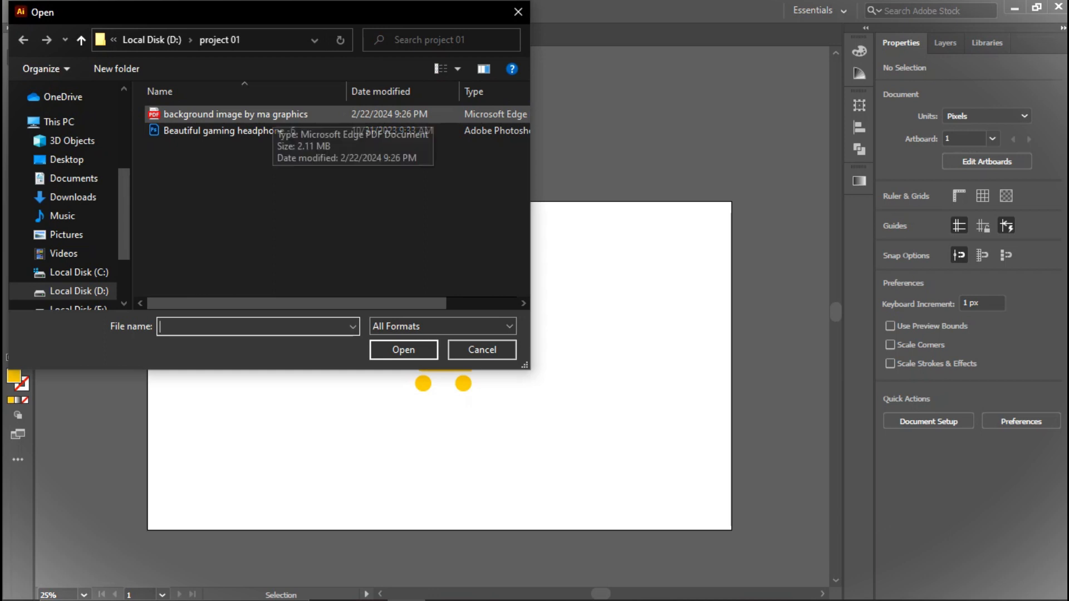
- Open "background image by ma graphics" and add the text BLACK at about 91 pt beside the artboard
double_click(262, 114)
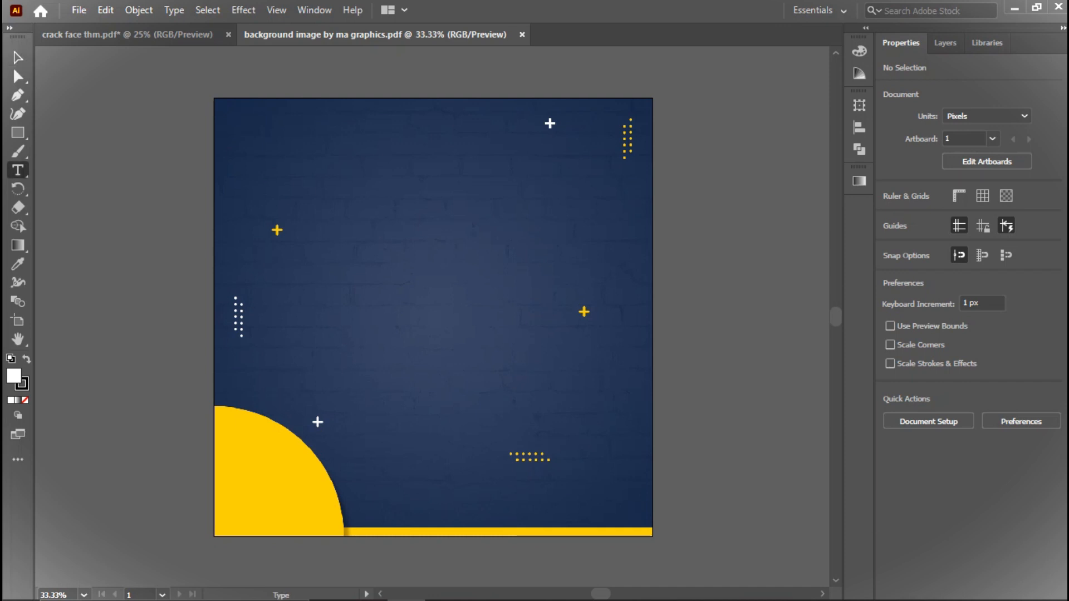
left_click(89, 165)
key("Escape")
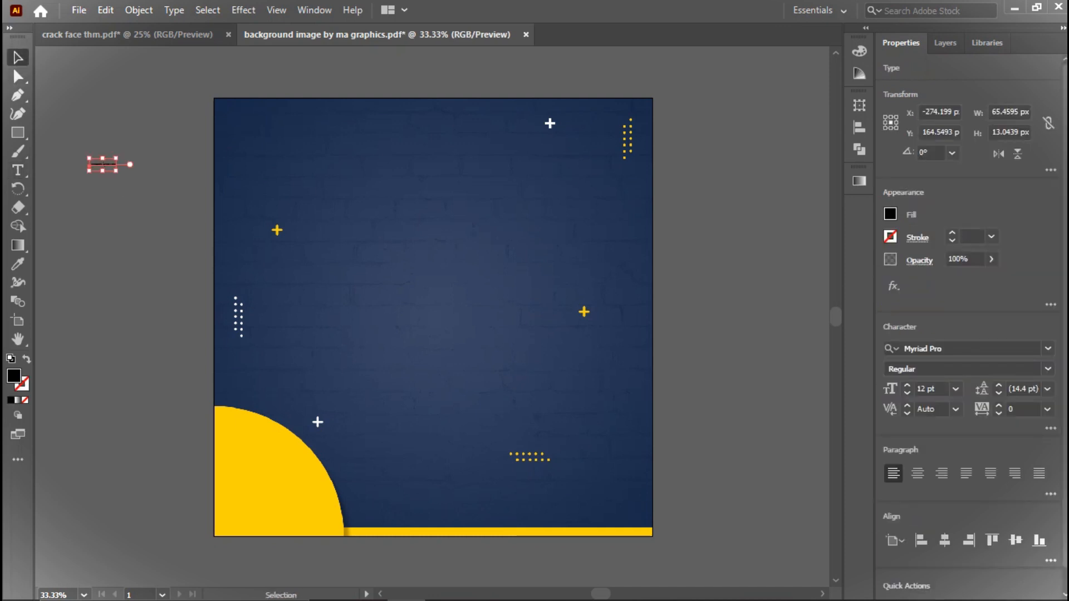
left_click_drag(116, 171, 158, 197)
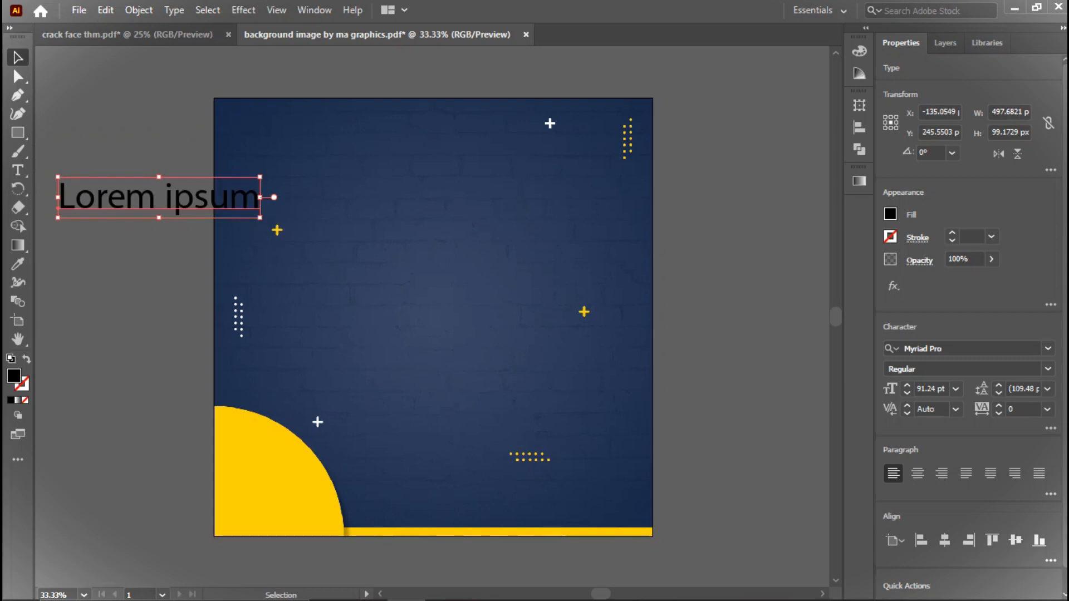
key("t")
key("ctrl+a")
key("BackSpace")
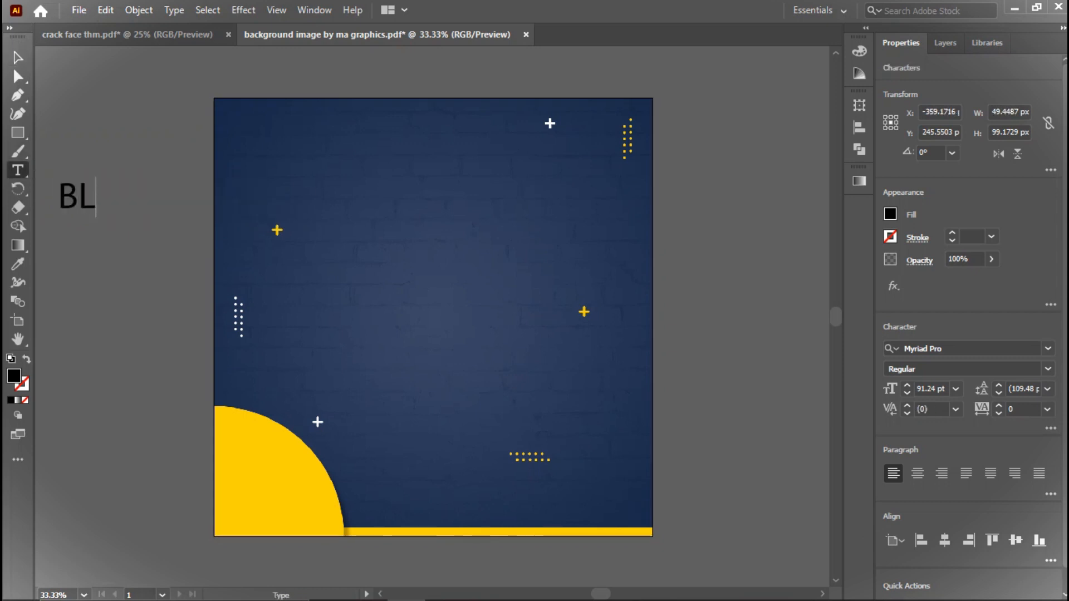
key("Escape")
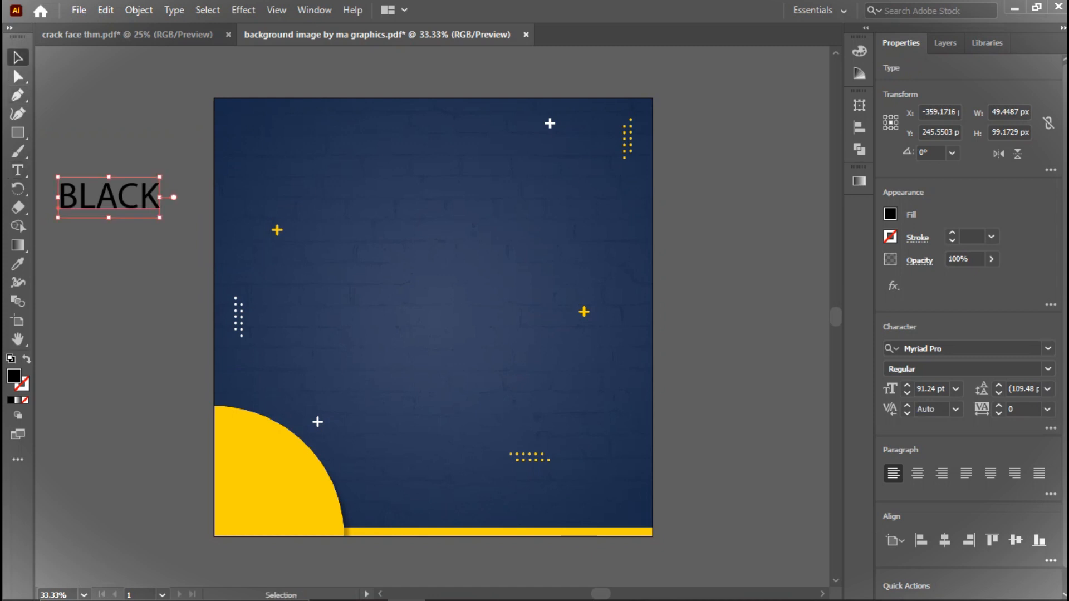
- Enlarge BLACK to about 177 pt in the upper middle of the artboard and set its font to Impact
left_click_drag(160, 217, 514, 184)
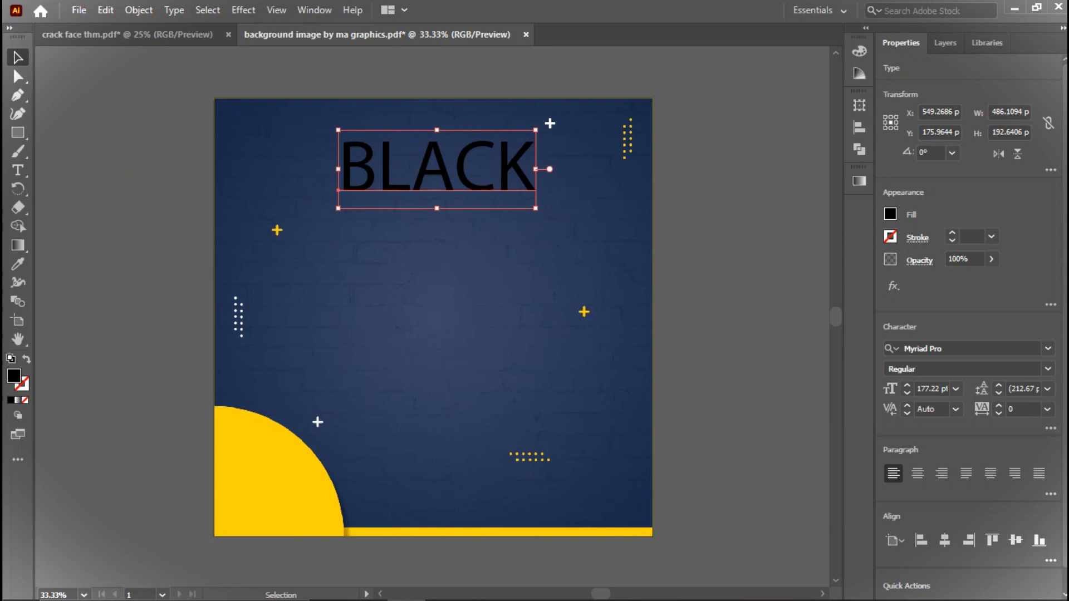
left_click(972, 348)
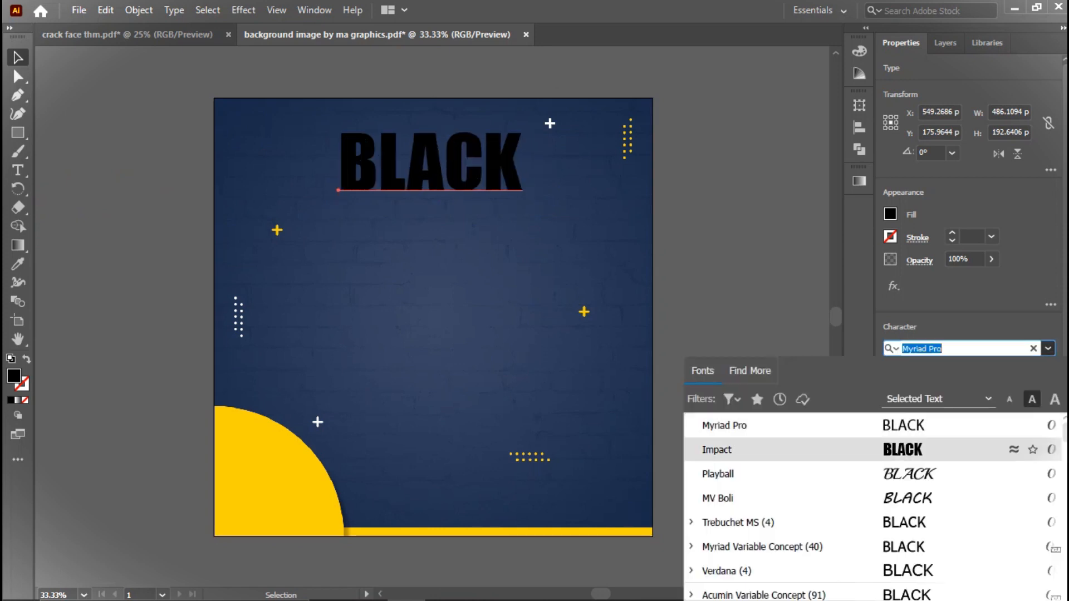
left_click(724, 446)
- Fill BLACK with the yellow sampled from the corner circle and scale it down to about 144 pt
left_click_drag(522, 214, 507, 207)
key("i")
left_click(272, 473)
key("v")
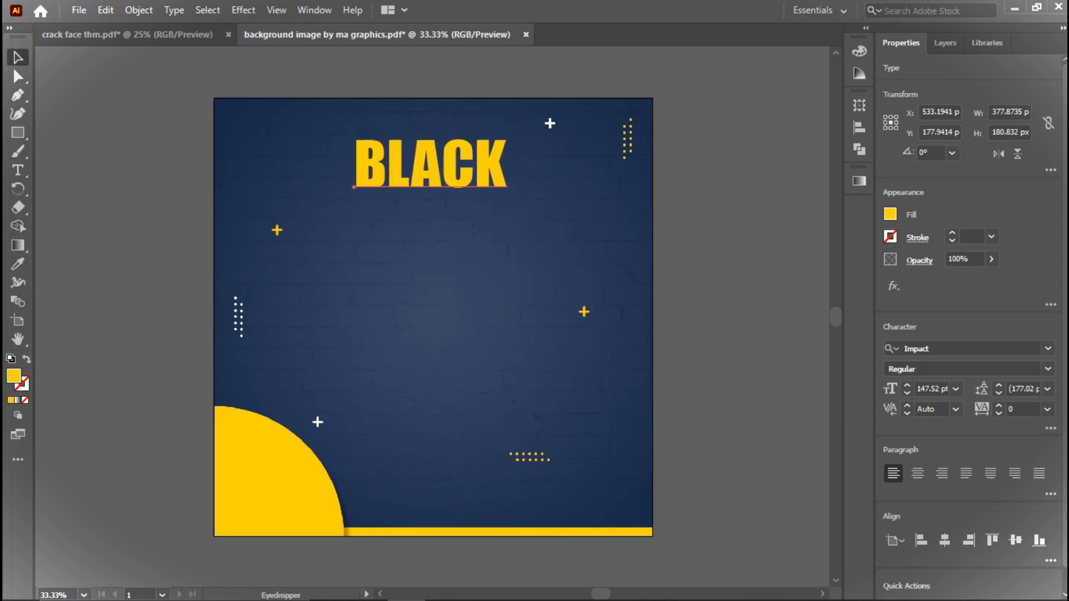
left_click_drag(508, 207, 504, 204)
left_click_drag(457, 178, 469, 178)
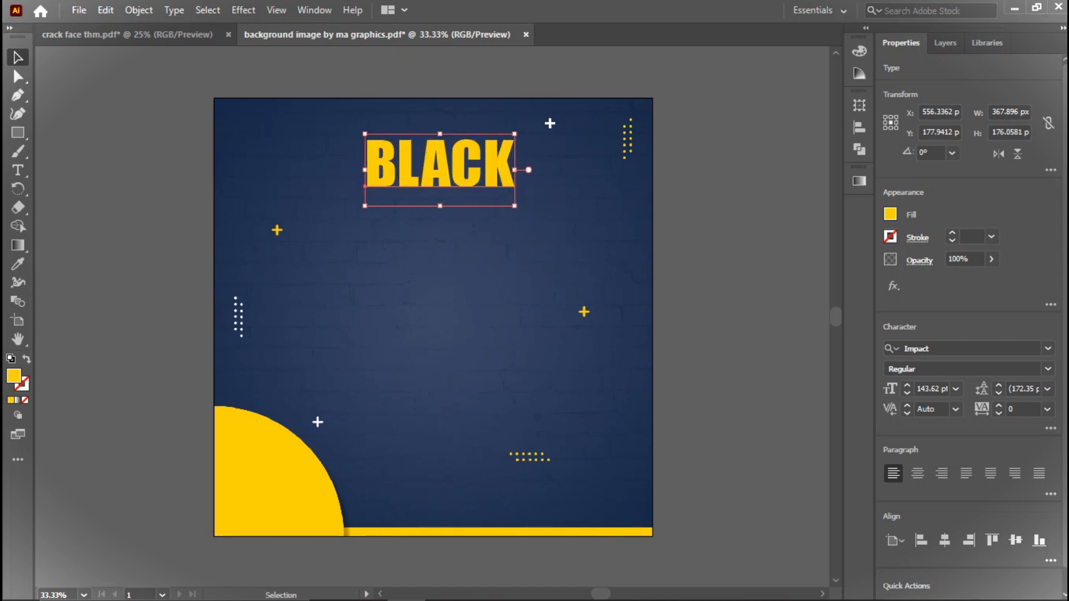
key("ctrl+shift+a")
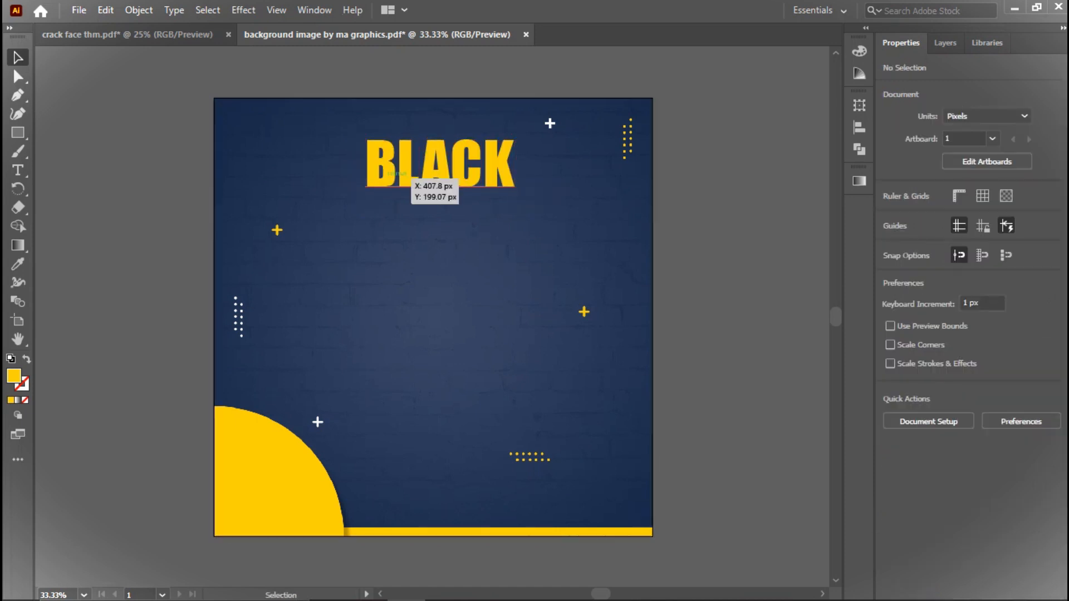
- Duplicate BLACK directly below itself and change the copy's text to FRIDAY
left_click_drag(429, 177, 433, 223)
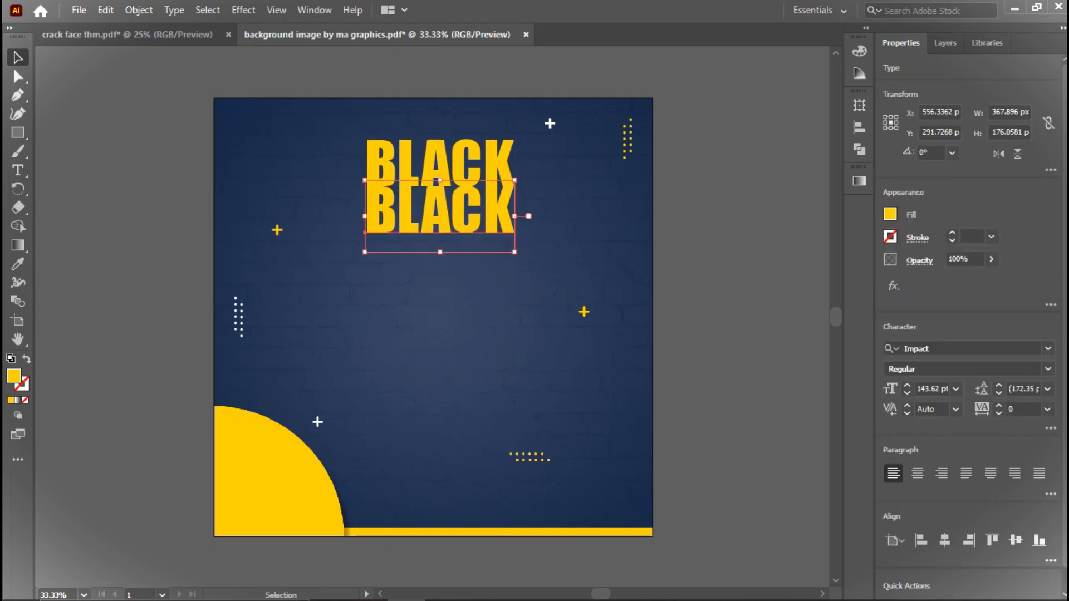
key("t")
left_click(397, 215)
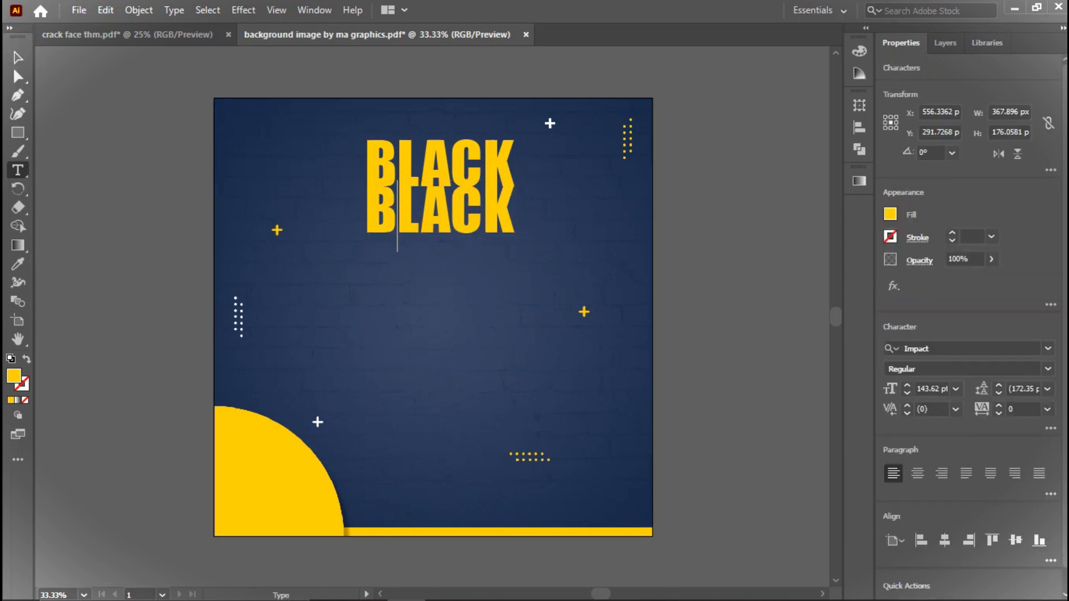
key("ctrl+a")
key("BackSpace")
type("F")
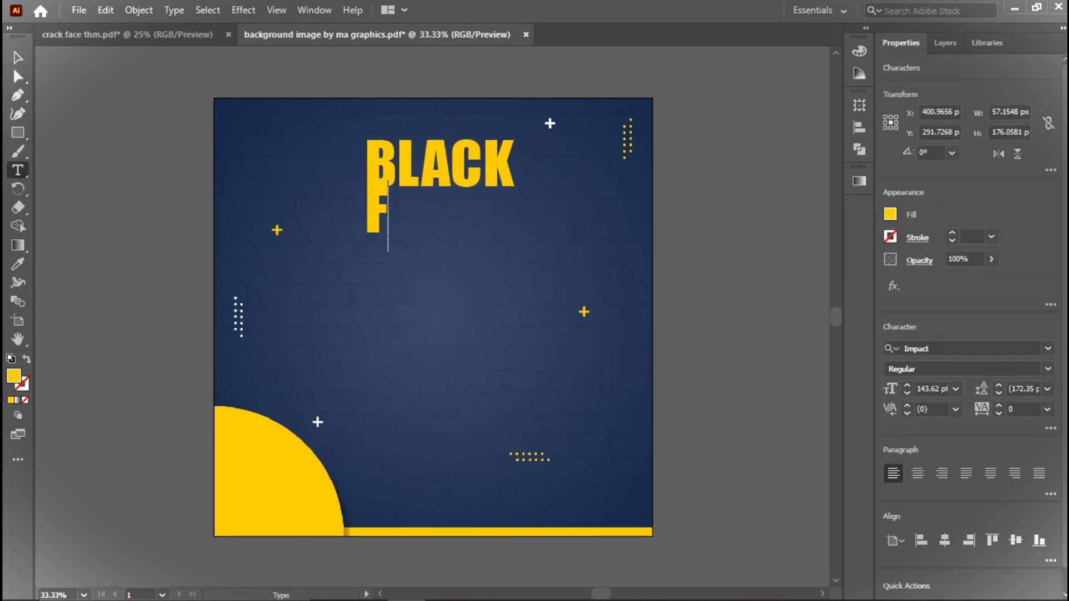
type("RIDAY")
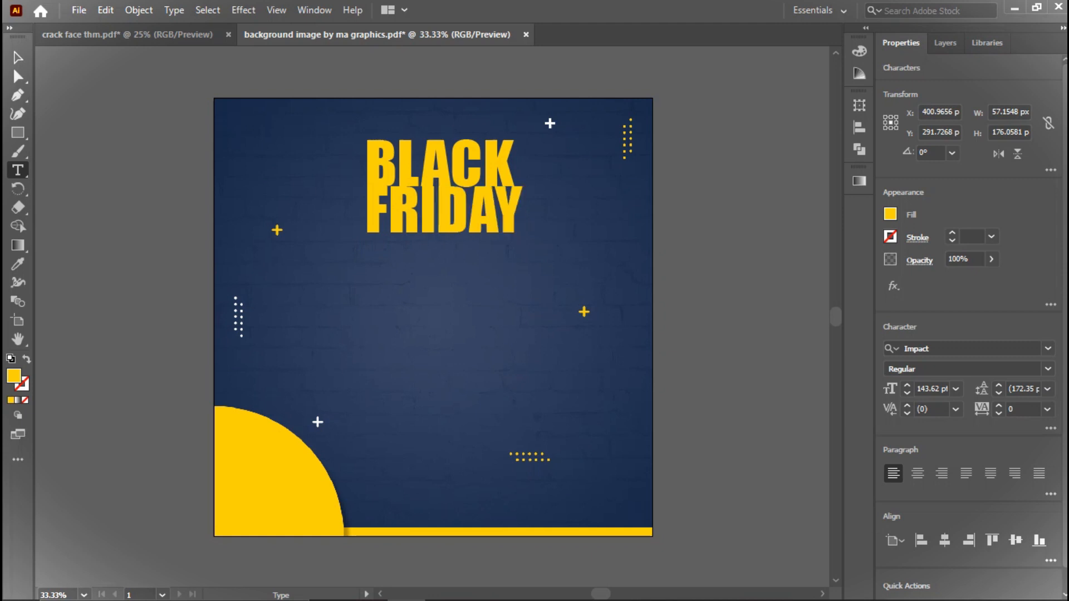
key("Escape")
- Scale FRIDAY to about 157 pt and BLACK to about 127 pt, keeping them stacked as a two-line headline
left_click_drag(523, 252, 563, 261)
left_click_drag(506, 222, 510, 227)
left_click(440, 163)
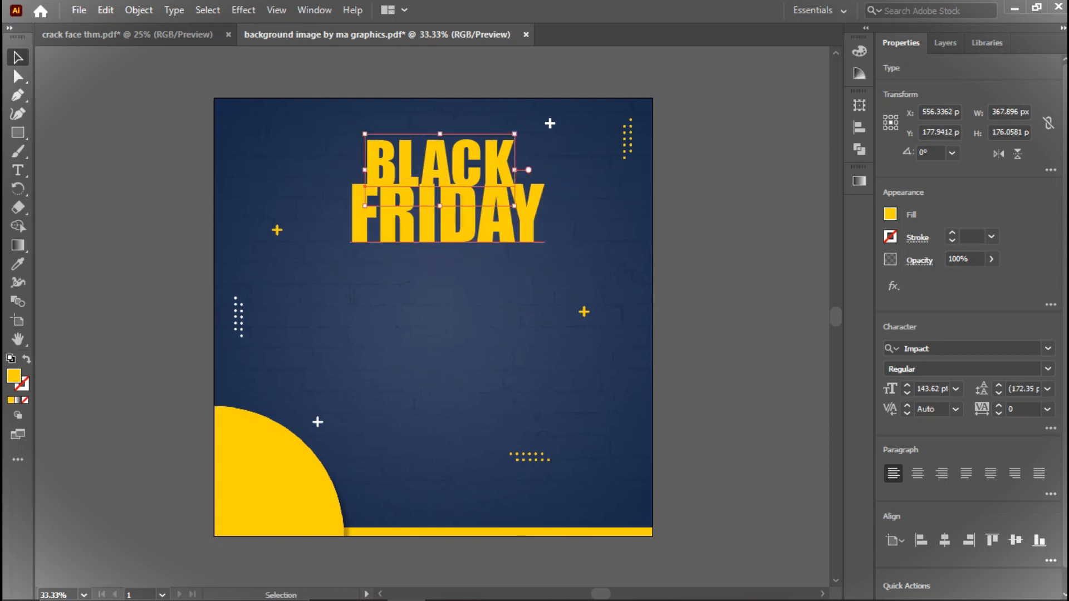
left_click_drag(515, 206, 506, 201)
left_click(520, 215)
left_click_drag(545, 266, 534, 261)
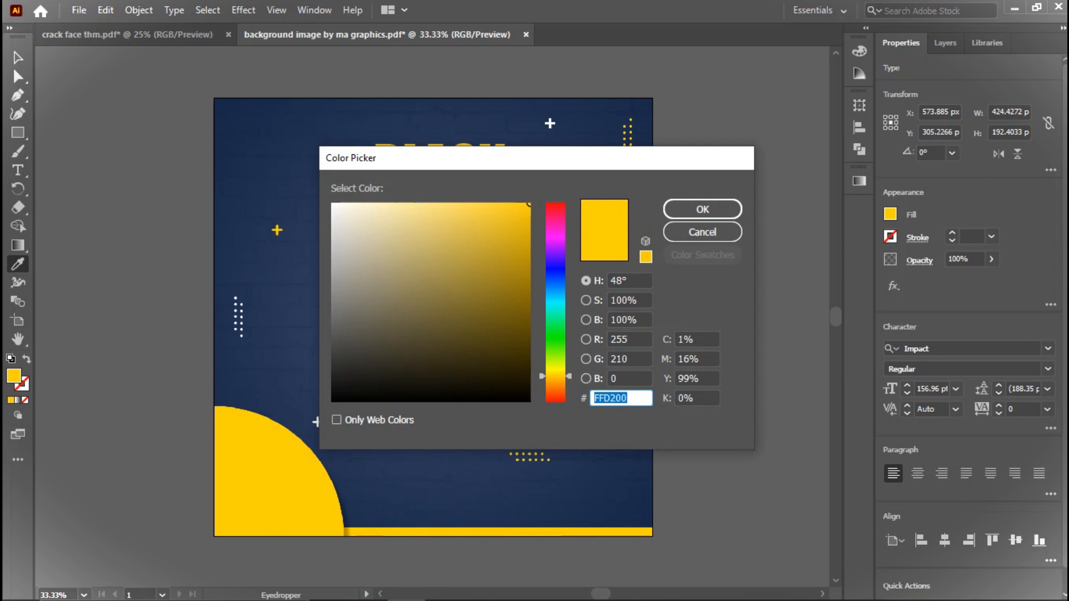
- Recolour the word FRIDAY with the near-white fill FCFCFC
type("FCFCFC")
key("Return")
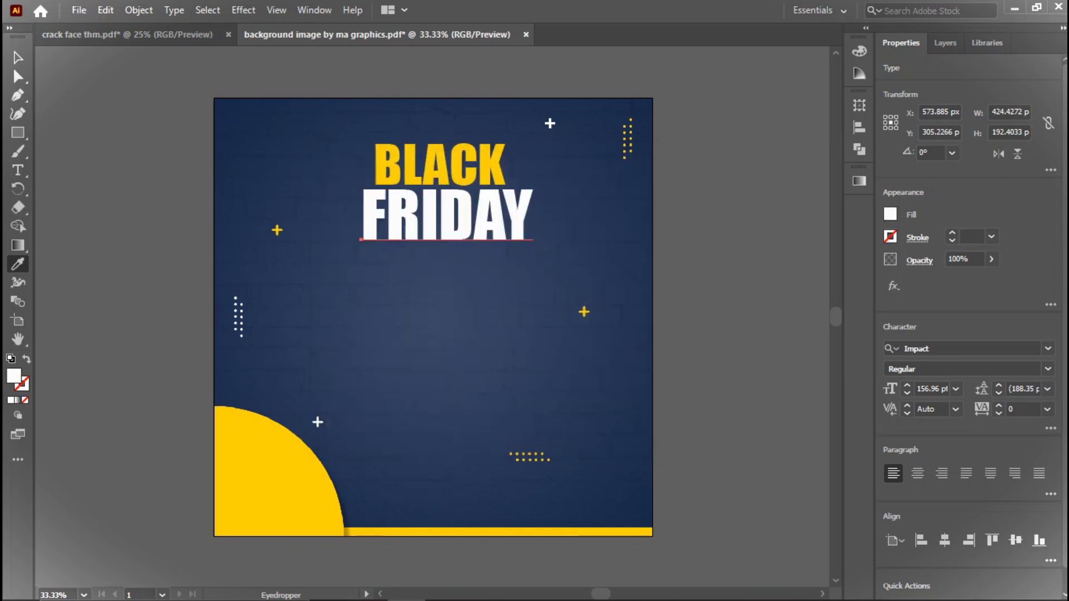
key("v")
key("ctrl+shift+a")
- Nudge BLACK 5 px to the right and about 20 px up, clear of FRIDAY
left_click(447, 215)
left_click(440, 165)
key("Right")
key("Right")
key("Right")
key("Right")
key("Right")
key("Up")
key("Up")
key("Up")
key("Up")
key("Up")
key("Up")
key("Up")
key("Up")
key("Up")
key("Up")
key("Up")
key("Up")
key("Up")
key("Up")
key("Up")
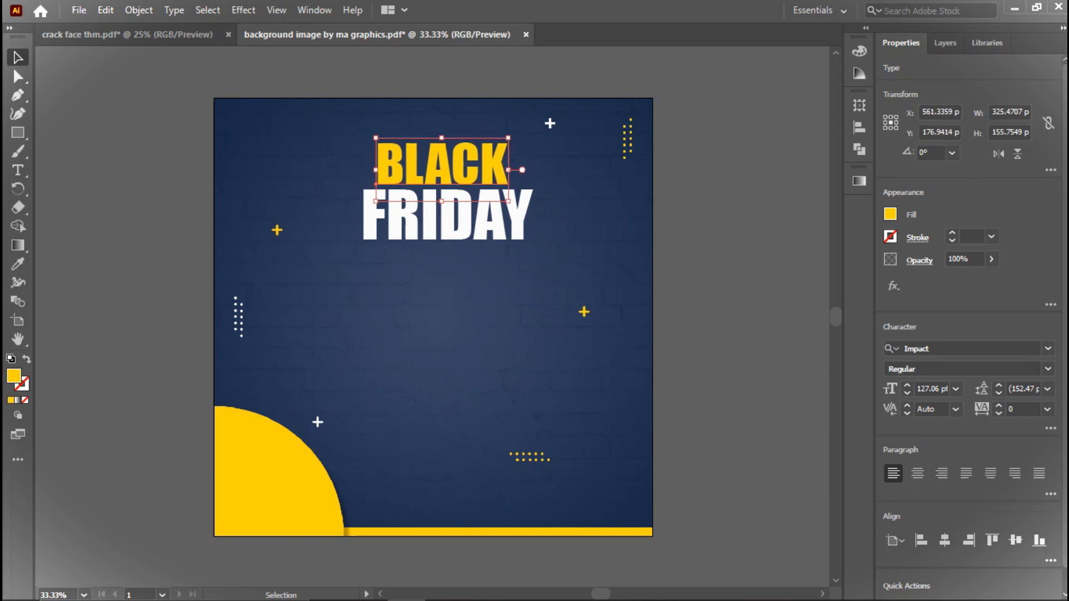
key("Up")
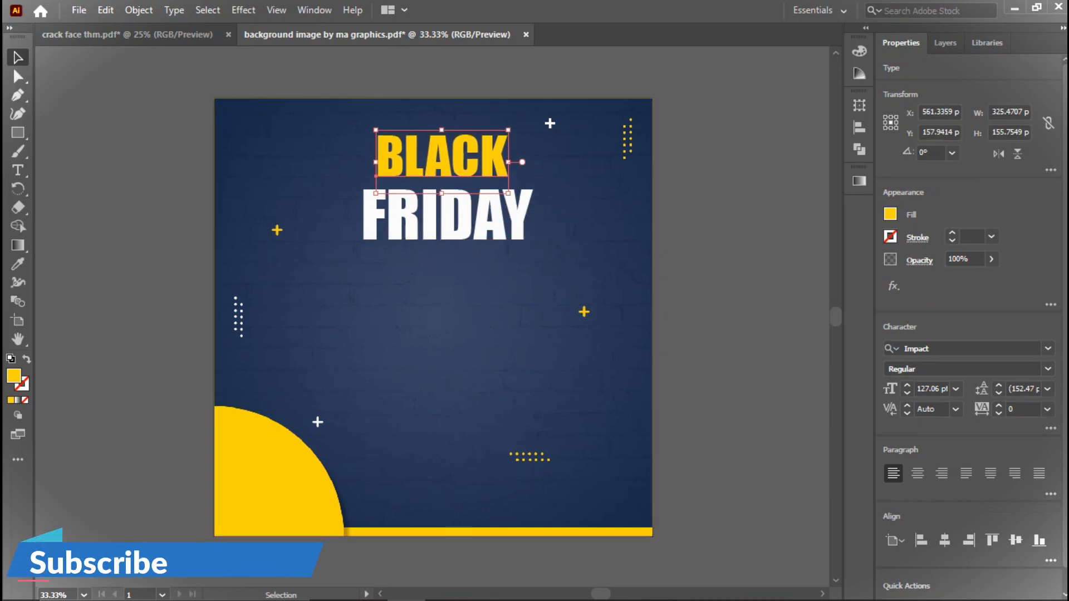
- Apply a Multiply drop shadow to BLACK with 72% opacity, -2 px X offset, 5 px Y offset and 5 px blur
left_click(243, 10)
mouse_move(264, 187)
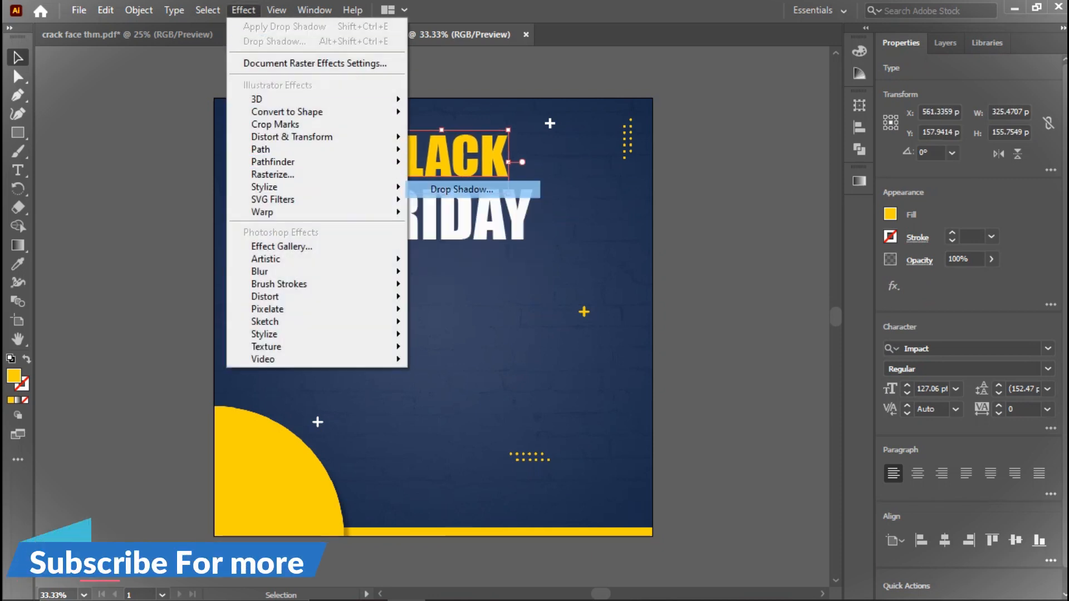
left_click(446, 187)
left_click_drag(602, 173, 640, 164)
key("Tab")
key("Tab")
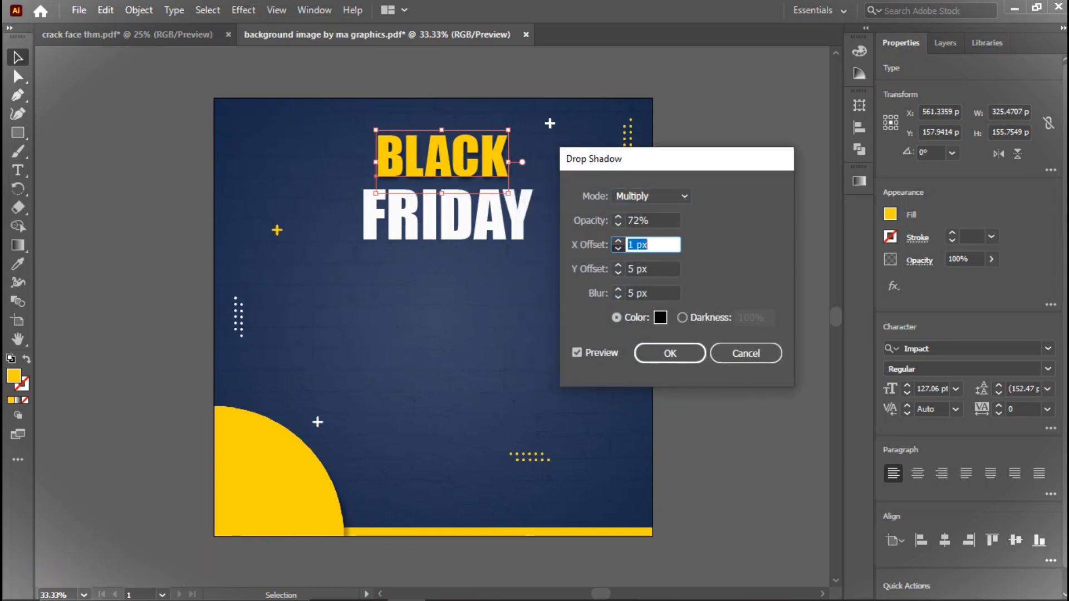
key("Return")
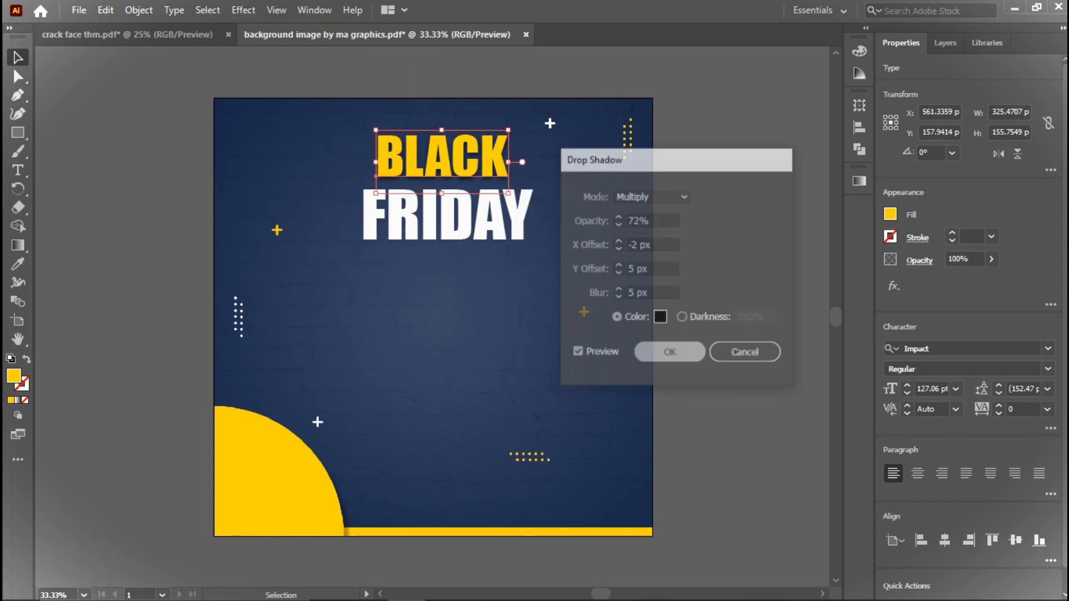
- Move BLACK down so it overlaps the top edge of FRIDAY and bring it to the front
left_click_drag(502, 153, 504, 171)
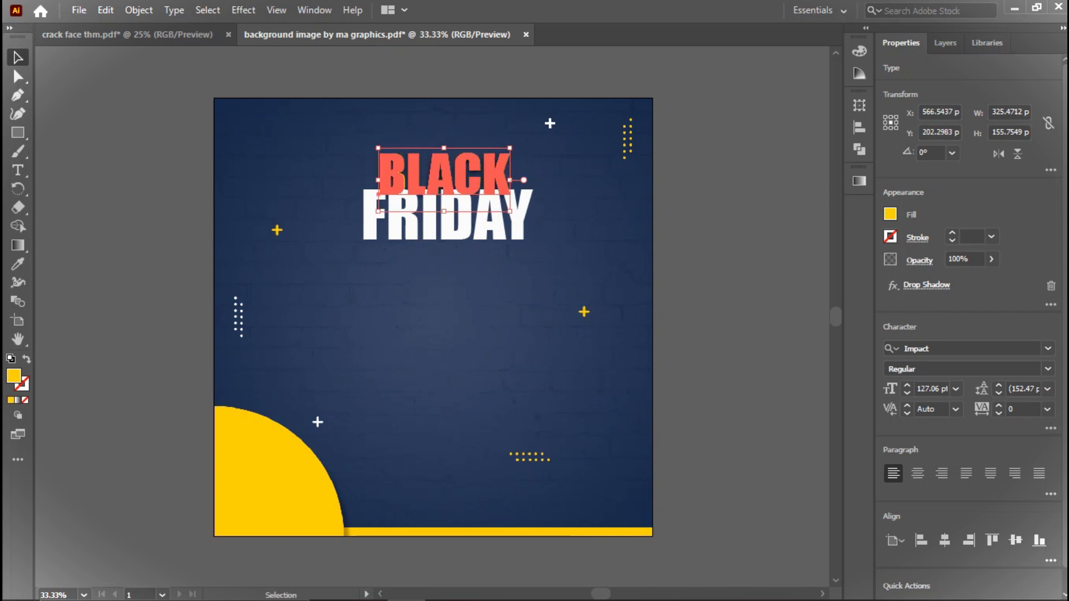
left_click(534, 180)
left_click(503, 173)
right_click(502, 173)
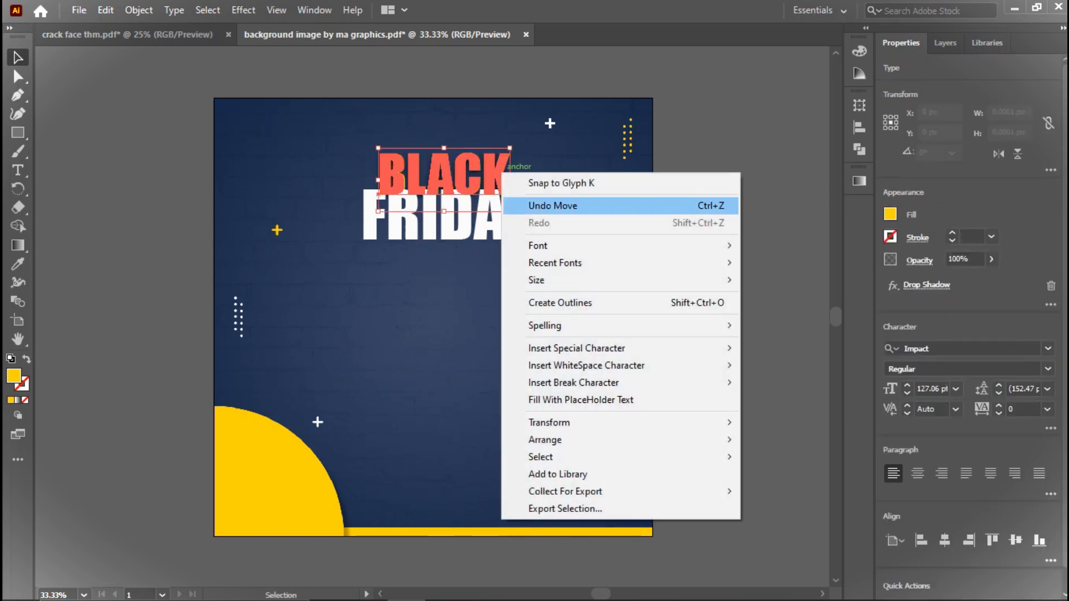
mouse_move(556, 440)
left_click(792, 440)
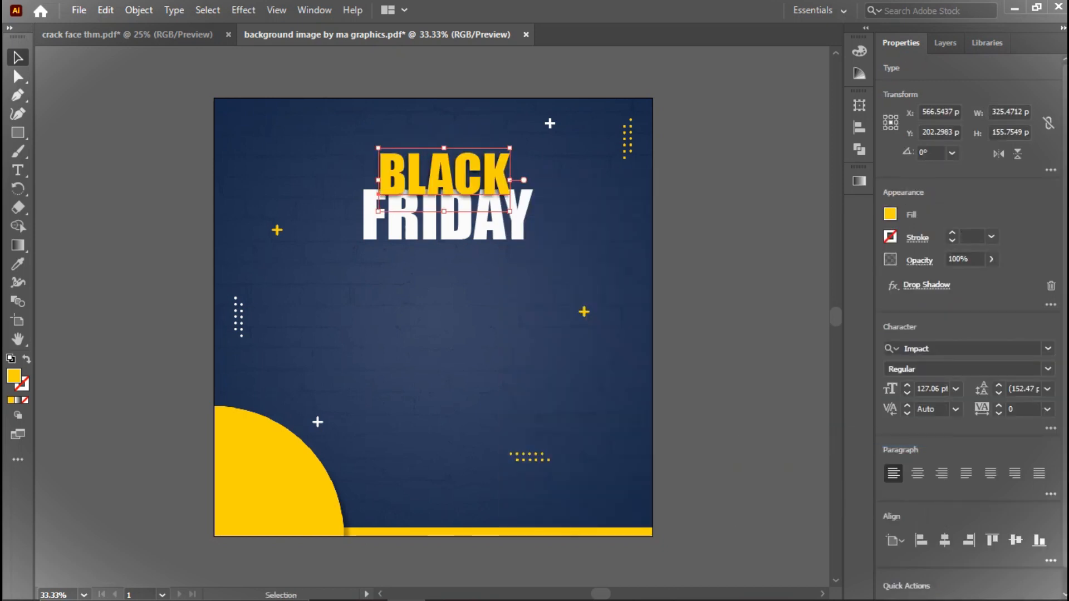
left_click(792, 440)
left_click(445, 174)
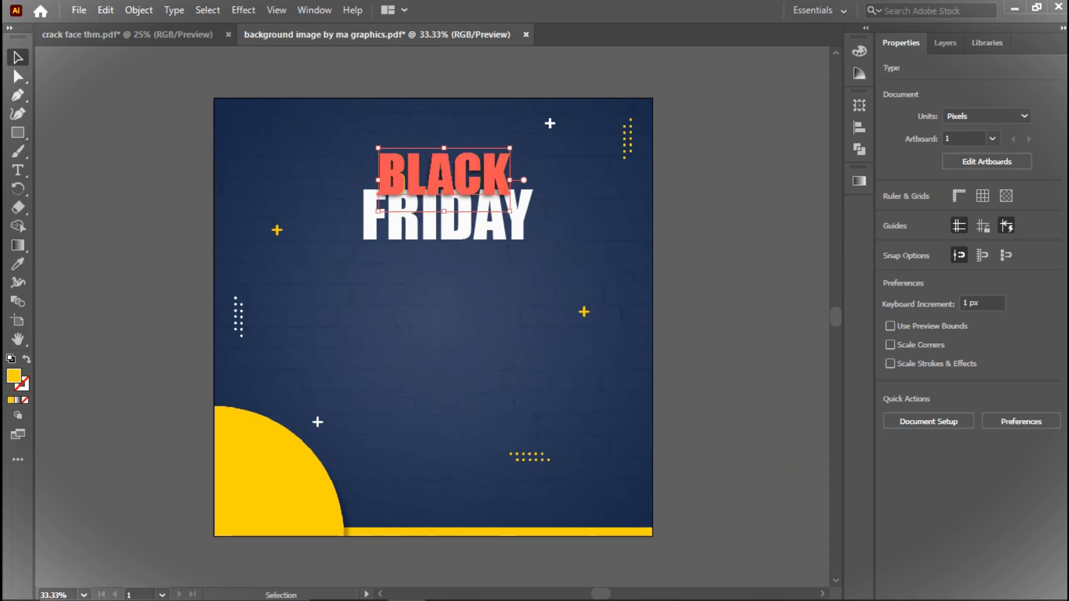
left_click(243, 10)
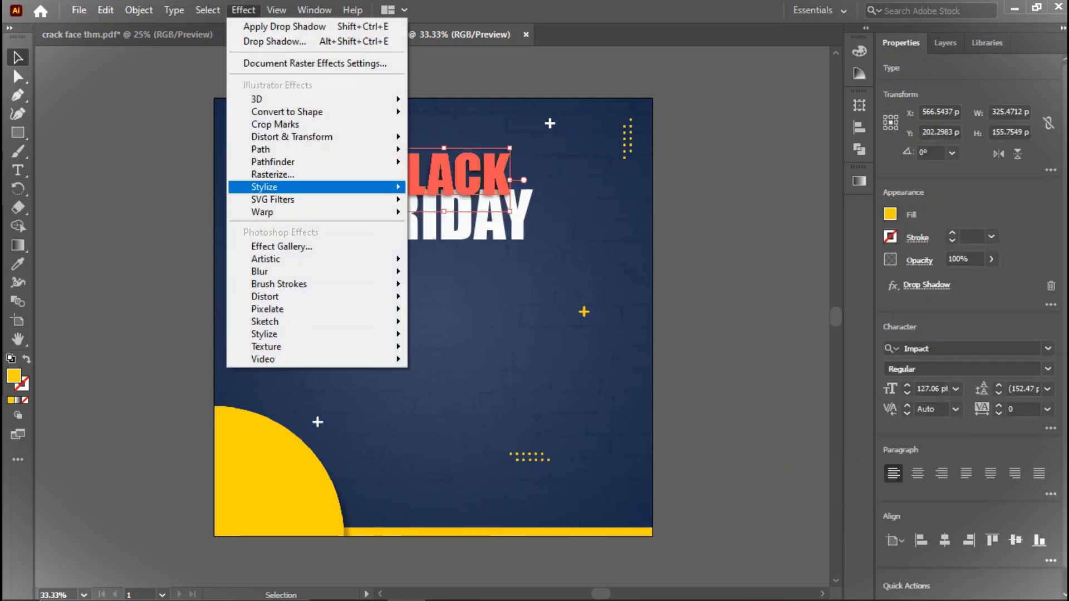
mouse_move(317, 187)
left_click(462, 189)
left_click(603, 339)
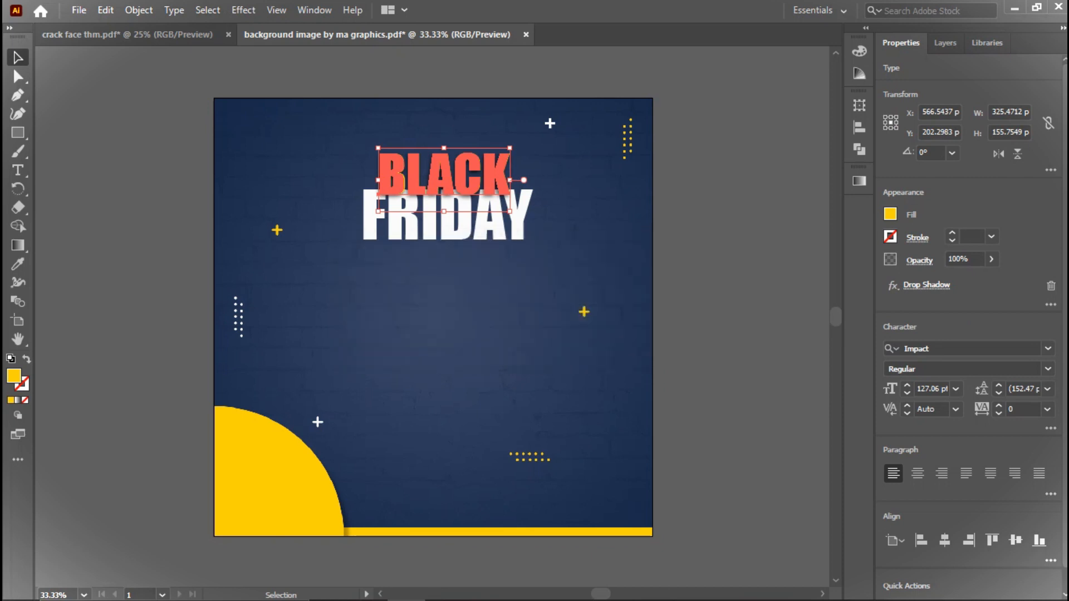
left_click(617, 241)
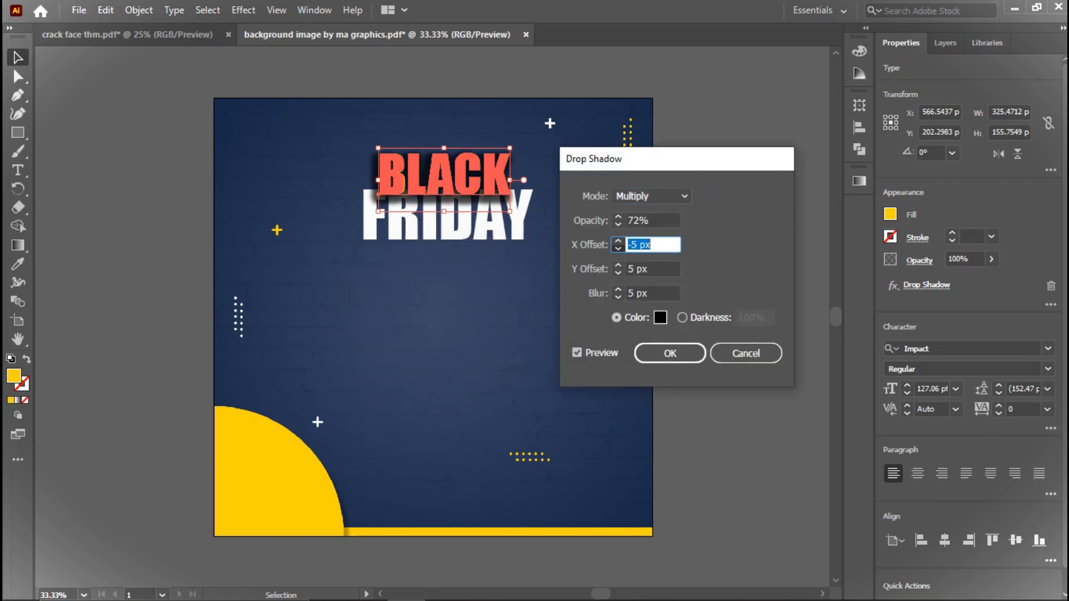
left_click(746, 353)
key("ctrl+shift+a")
- Nudge BLACK 3 px to the right
left_click(468, 166)
key("Right")
key("Right")
key("Right")
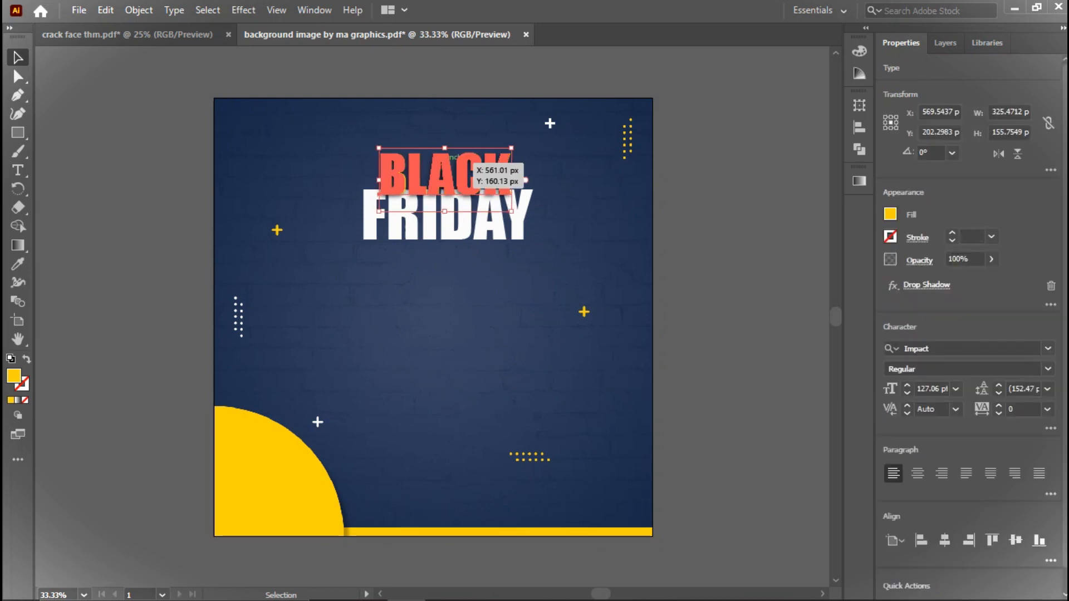
- Nudge FRIDAY 7 px down beneath BLACK
key("ctrl+shift+a")
left_click(447, 217)
key("Down")
key("Down")
key("Down")
key("Down")
key("Down")
key("Down")
key("Down")
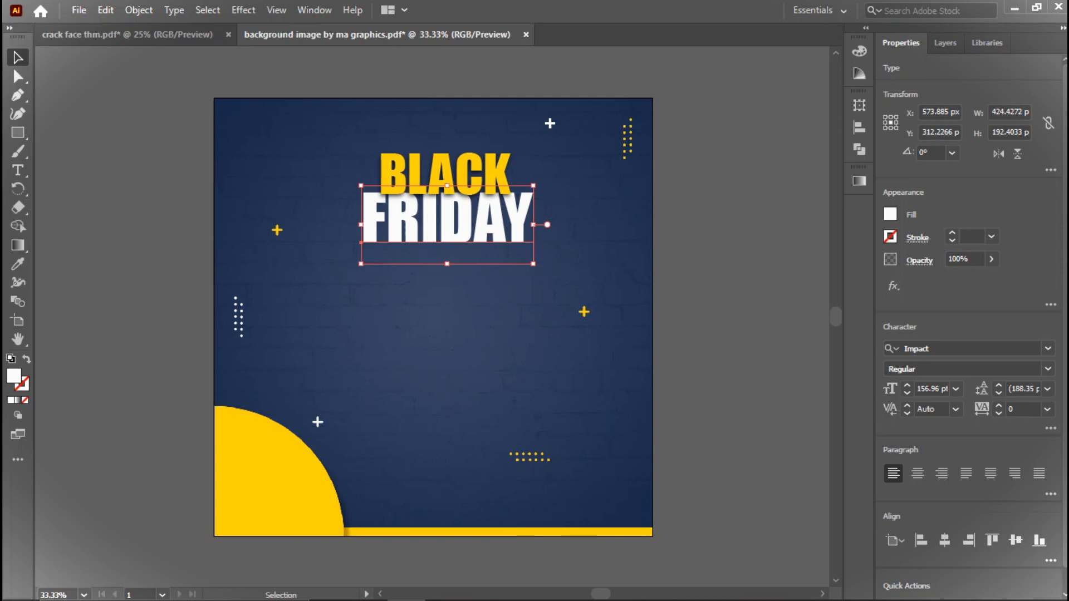
- Move BLACK back 3 px to the left
key("ctrl+shift+a")
left_click(504, 167)
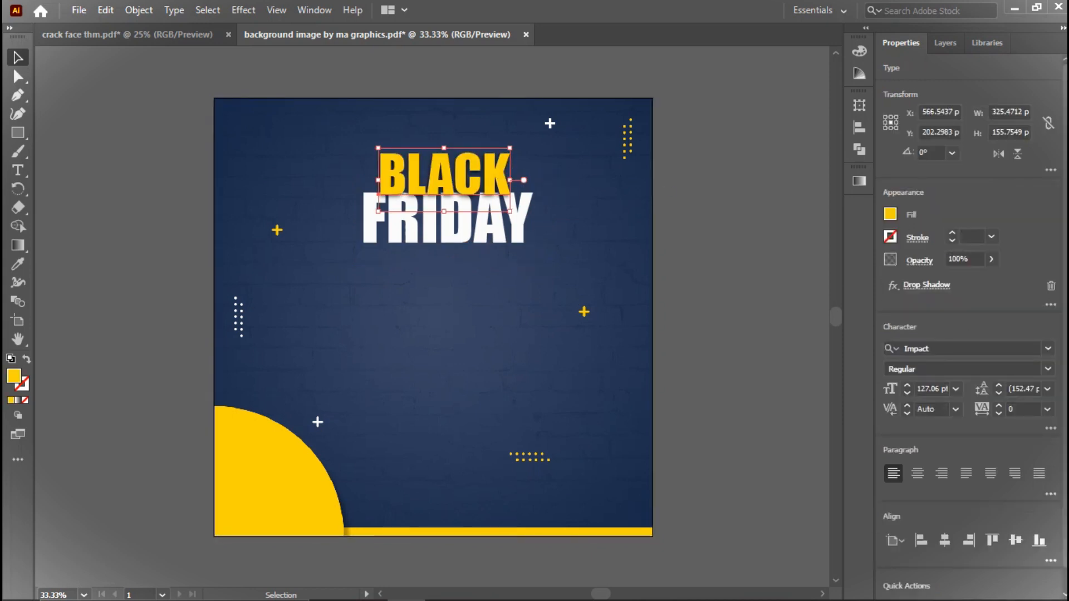
key("ctrl+shift+a")
left_click(490, 167)
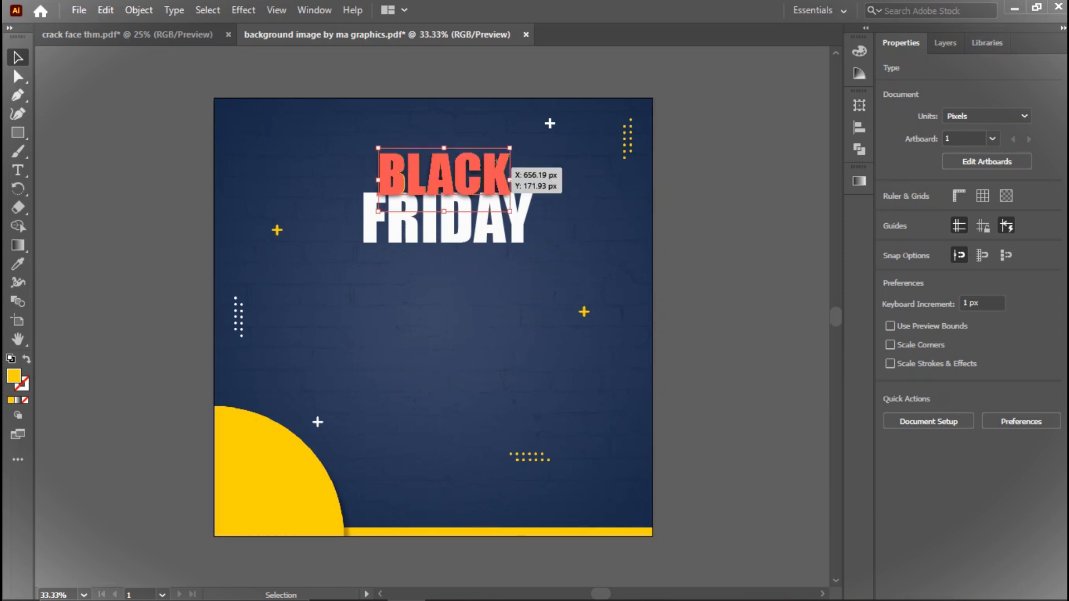
right_click(486, 222)
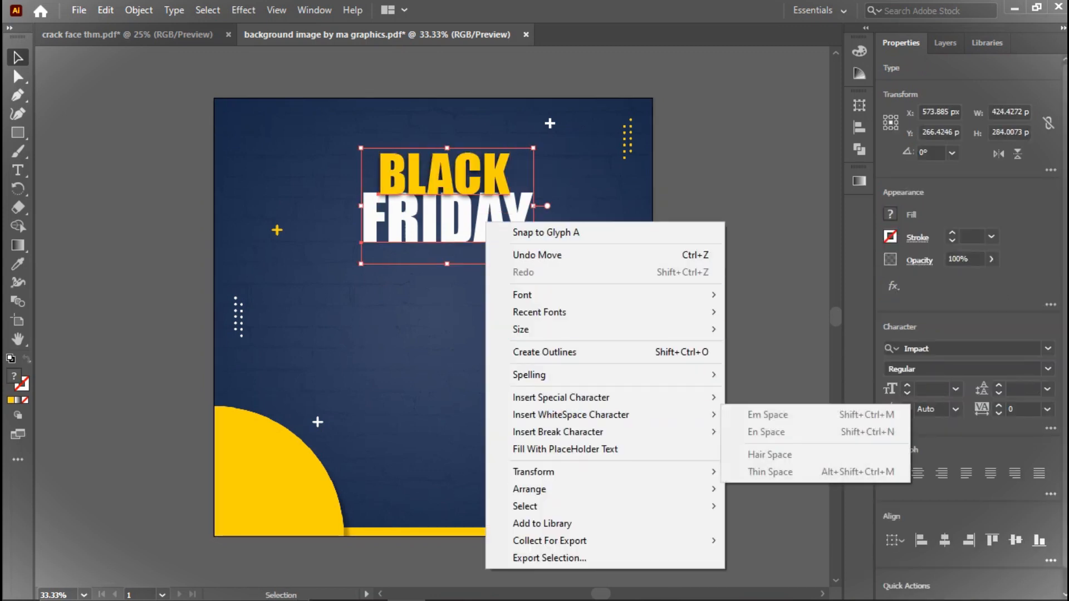
mouse_move(557, 329)
left_click(685, 184)
- Select BLACK and FRIDAY together and nudge the whole headline slightly up on the artboard
left_click(492, 167)
left_click(484, 220, "shift")
key("Up")
key("Up")
key("Up")
key("Up")
key("Up")
key("Up")
key("Up")
key("Up")
key("Up")
key("Up")
key("Up")
key("Up")
key("Up")
key("Up")
key("Up")
key("Up")
key("Up")
key("Up")
key("Up")
key("Up")
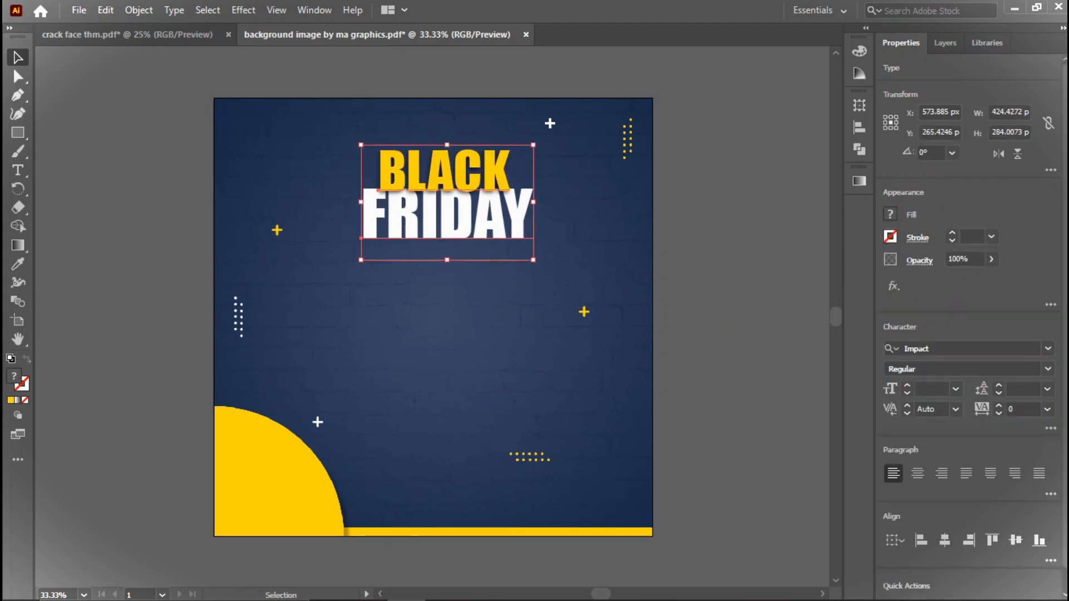
- Nudge the BLACK FRIDAY headline 50 px up and 2 px to the left, and deselect it
key("Up")
key("Up")
key("Up")
key("Up")
key("Up")
key("Up")
key("Up")
key("Up")
key("Up")
key("Up")
key("Up")
key("Up")
key("Up")
key("Up")
key("Up")
key("Up")
key("Up")
key("Up")
key("Up")
key("Up")
key("Left")
key("Left")
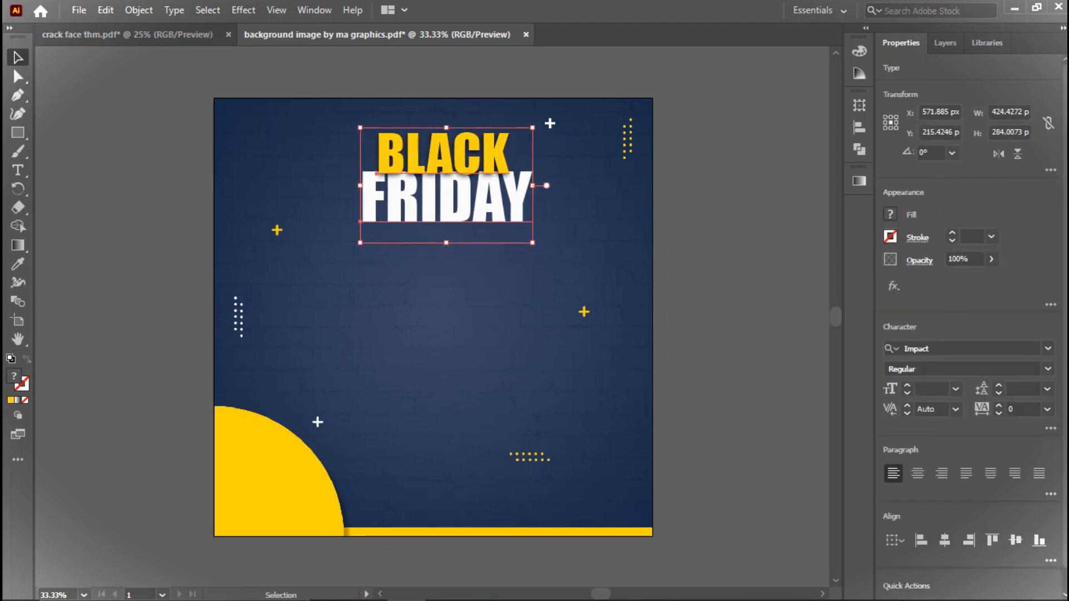
key("ctrl+shift+a")
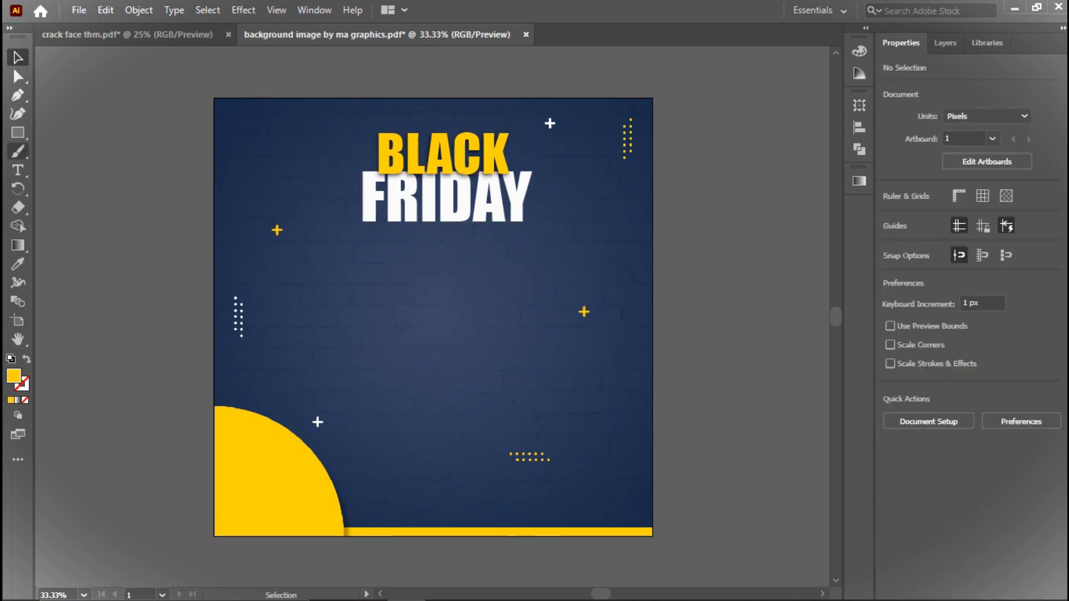
- Add a point text reading 50 beside the artboard, enlarged to about 78 pt
left_click(110, 177)
key("Escape")
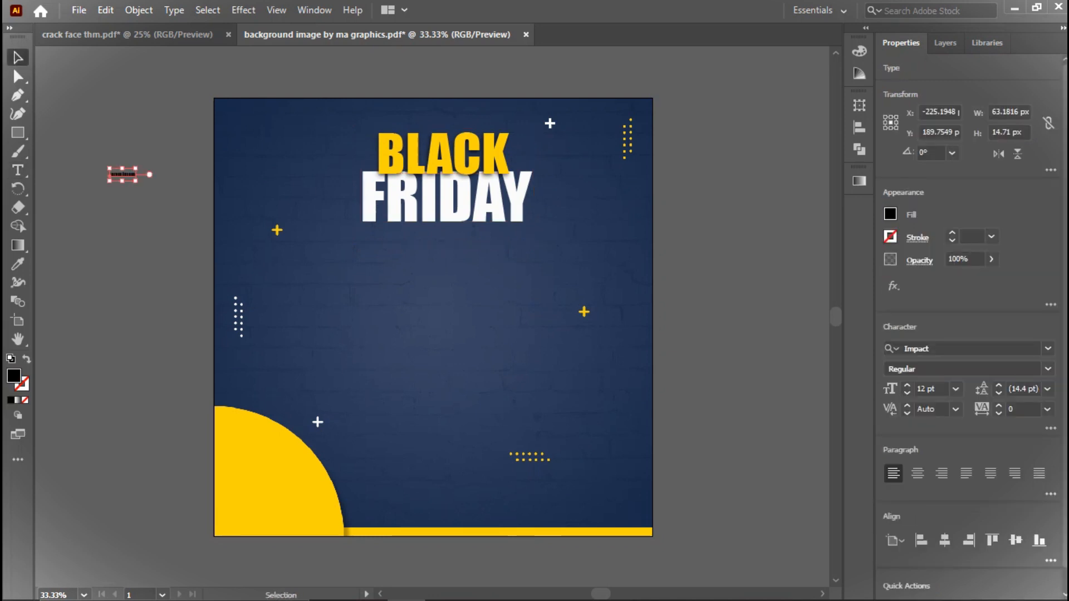
left_click_drag(134, 181, 233, 249)
left_click_drag(194, 172, 202, 188)
double_click(76, 188)
key("ctrl+a")
key("BackSpace")
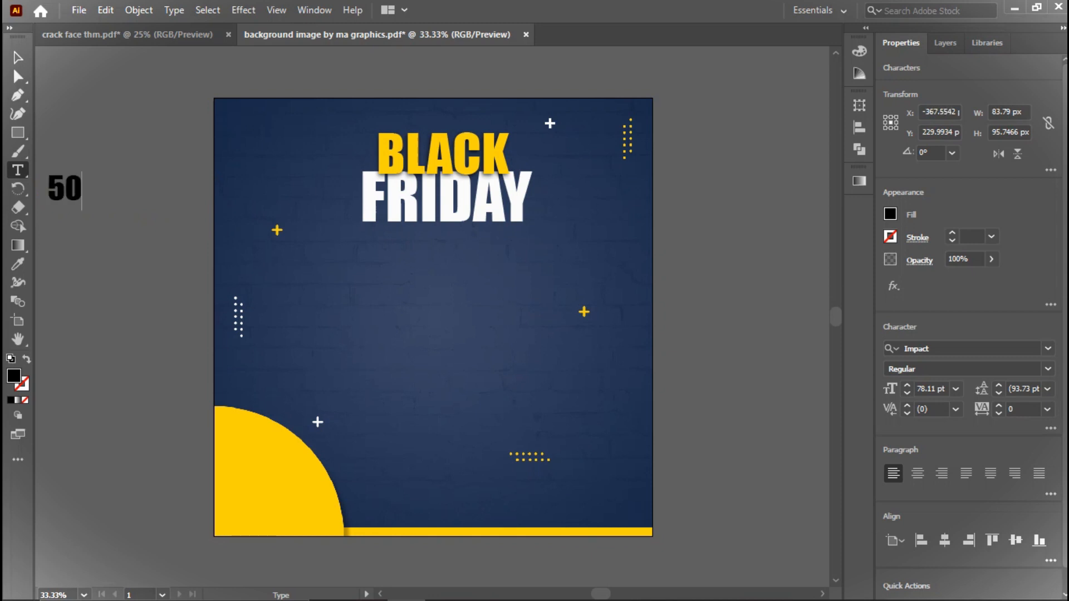
key("Escape")
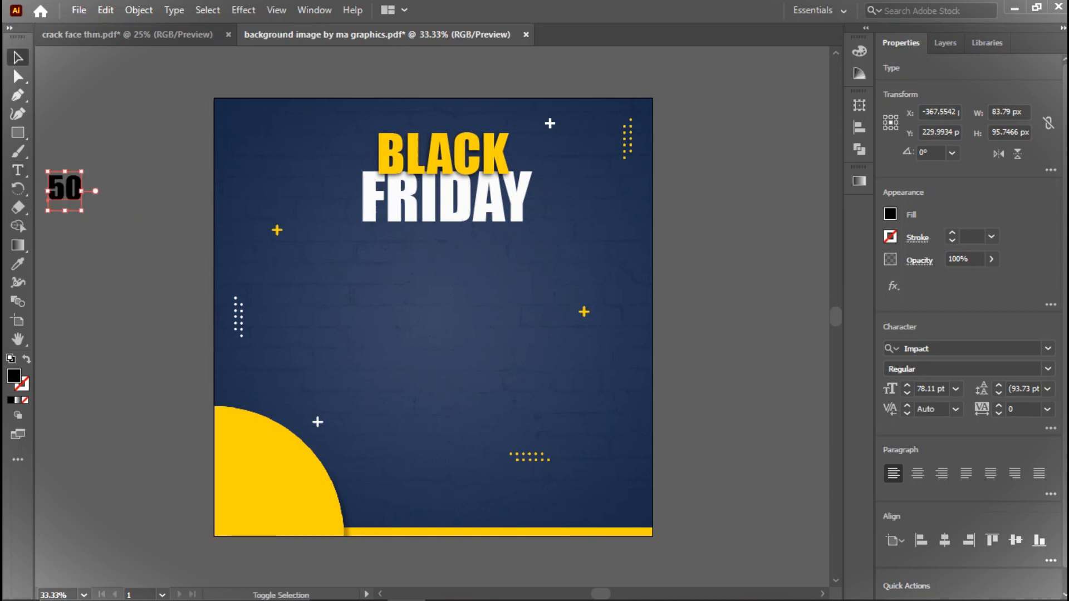
- Move the 50 onto the yellow quarter circle and scale it to about 144 pt
left_click_drag(81, 211, 114, 247)
left_click_drag(103, 201, 301, 497)
left_click_drag(313, 544, 268, 506)
- Try the Playball font on the 50
left_click(1048, 349)
left_click(1048, 349)
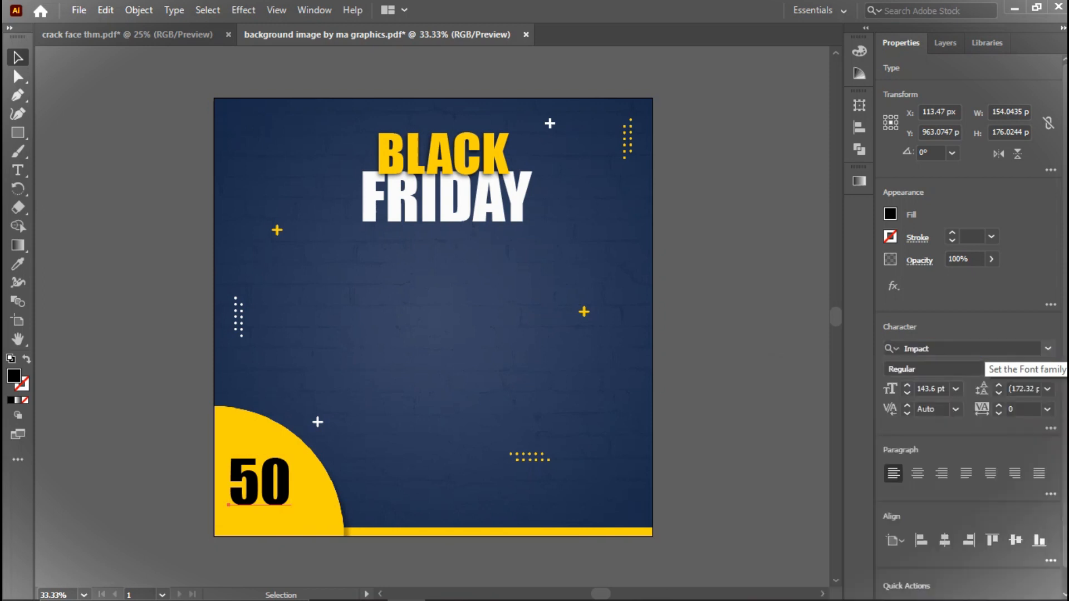
left_click(1048, 369)
left_click(1048, 369)
left_click(1048, 349)
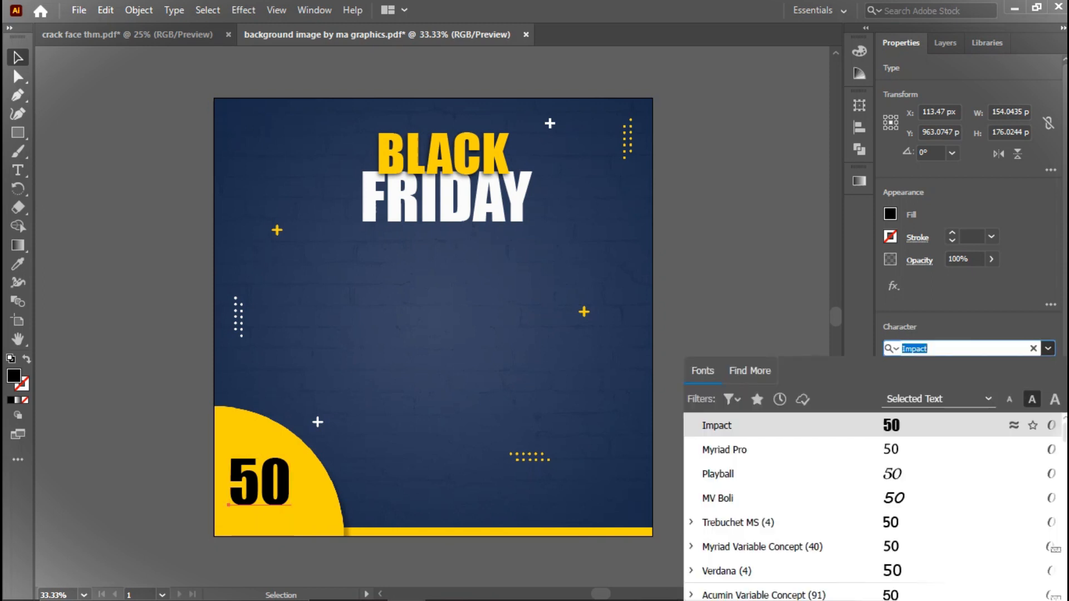
left_click(780, 474)
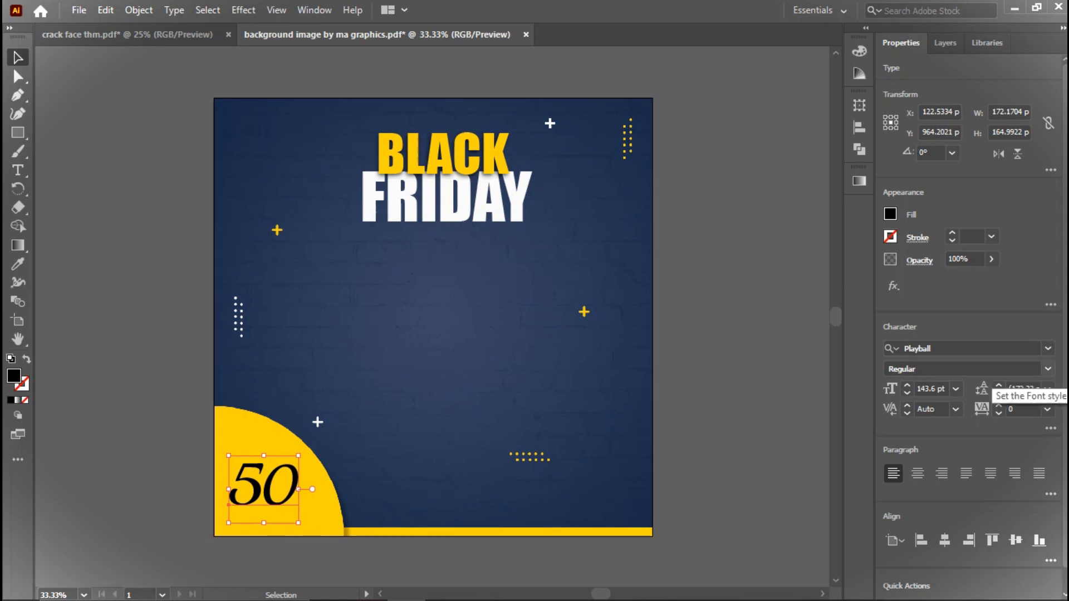
- Shrink the 50 to about 123 pt and set its font to Trebuchet MS Bold
left_click_drag(299, 522, 293, 519)
left_click(1048, 349)
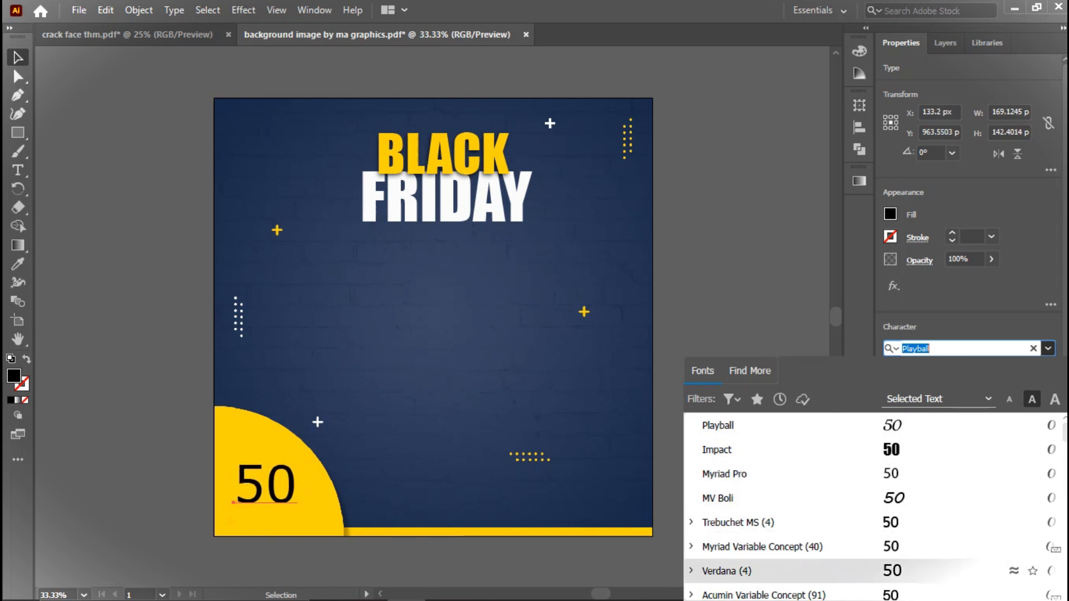
left_click(940, 525)
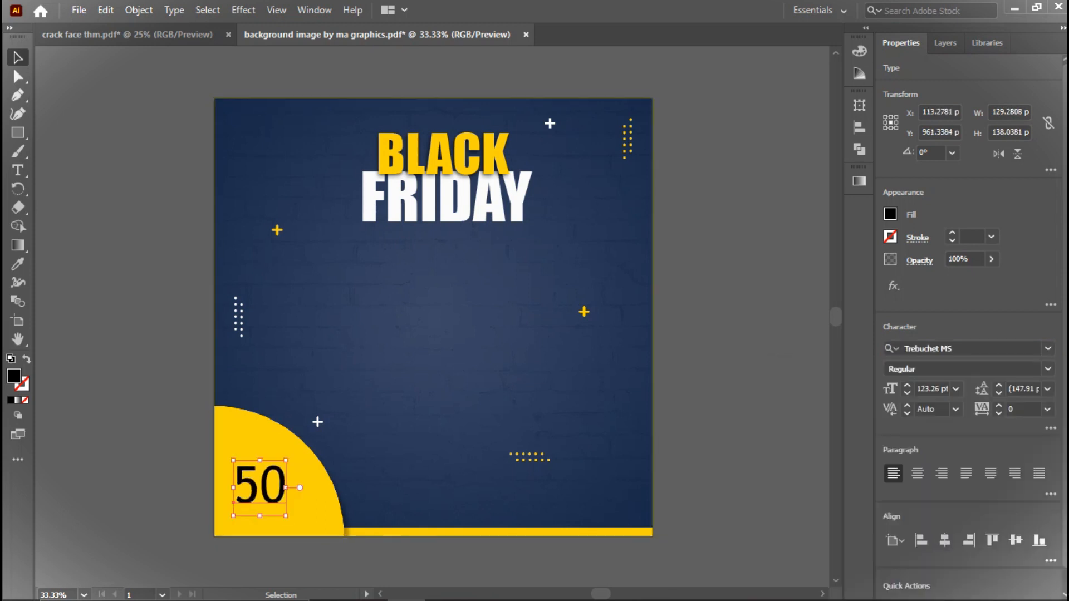
left_click(1048, 369)
left_click(910, 420)
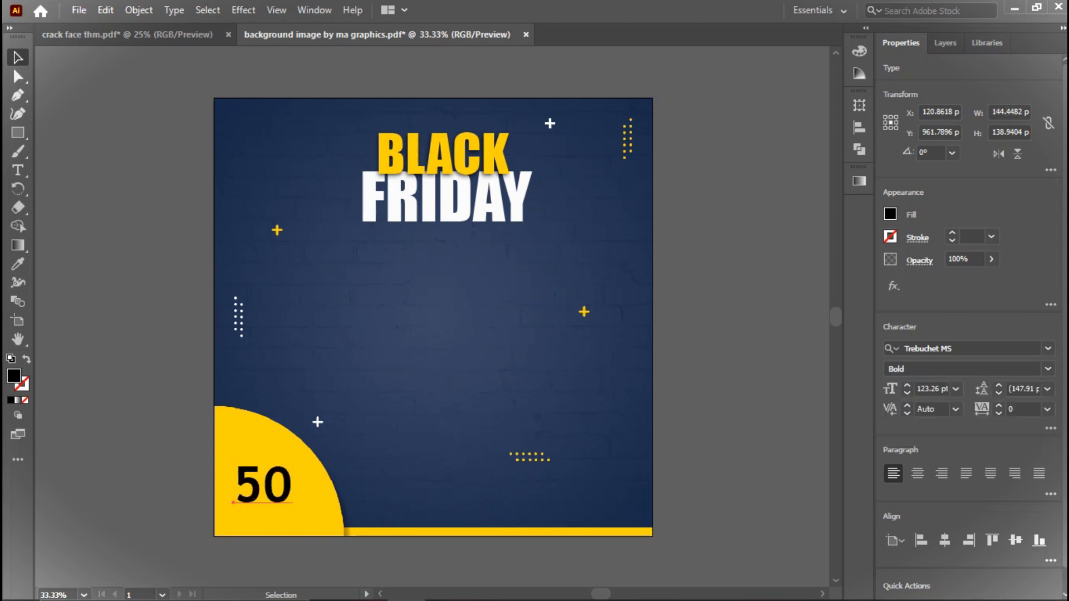
- Rescale the 50 to about 129 pt and place it slightly lower in the yellow quarter circle
left_click_drag(291, 516, 300, 523)
key("ctrl+shift+a")
left_click(264, 485)
mouse_move(300, 524)
left_mouse_down()
mouse_move(308, 529)
mouse_move(293, 523)
left_mouse_up()
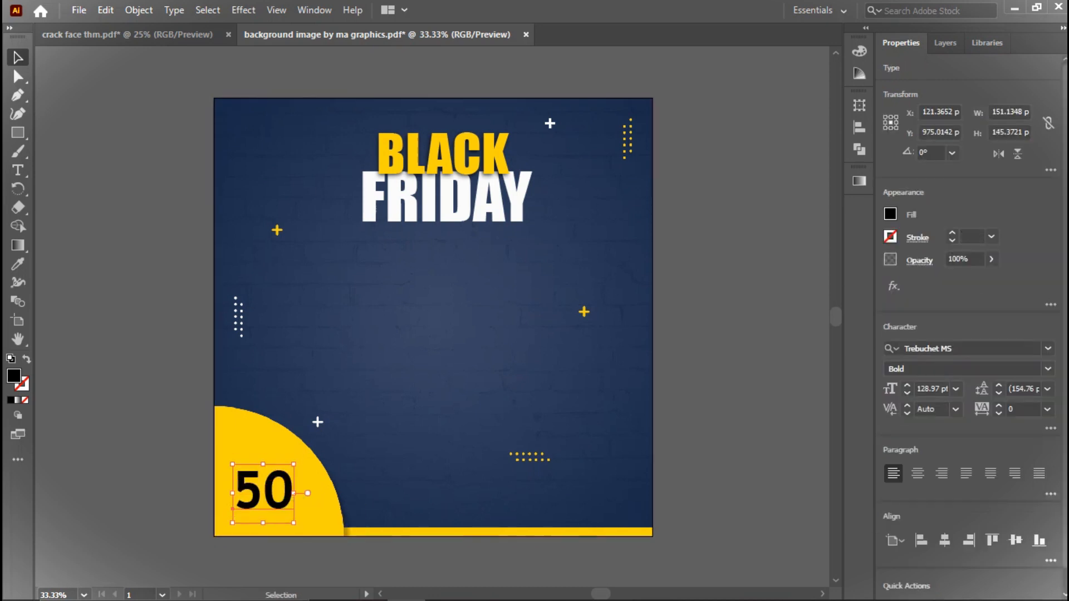
key("ctrl+shift+a")
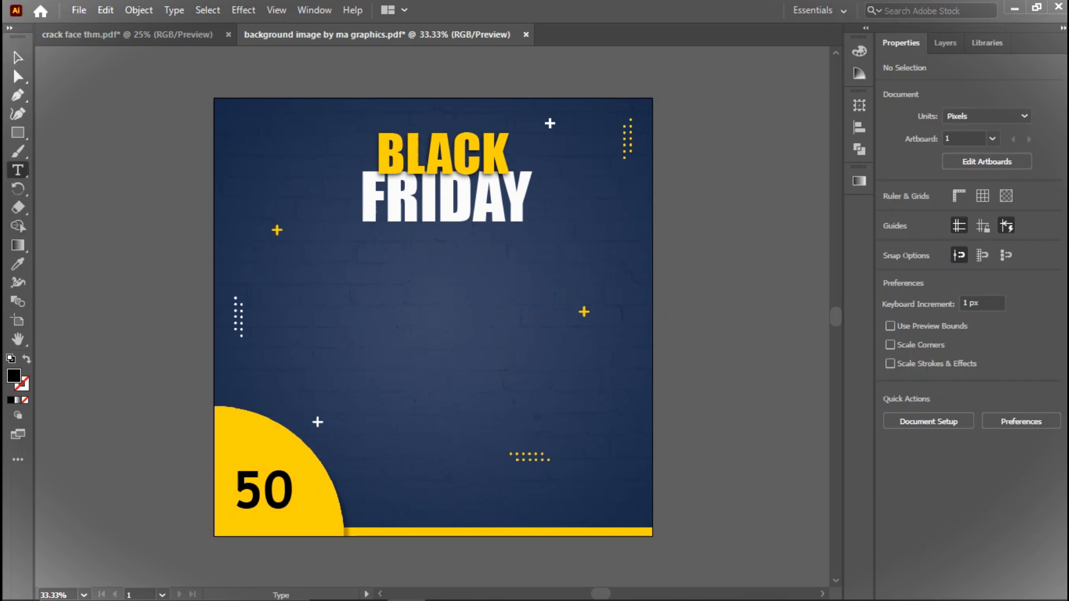
- Add a text reading "Hurry up!" beside the artboard and enlarge it to about 27.5 pt
left_click(89, 255)
key("Escape")
left_click_drag(118, 260, 149, 265)
key("t")
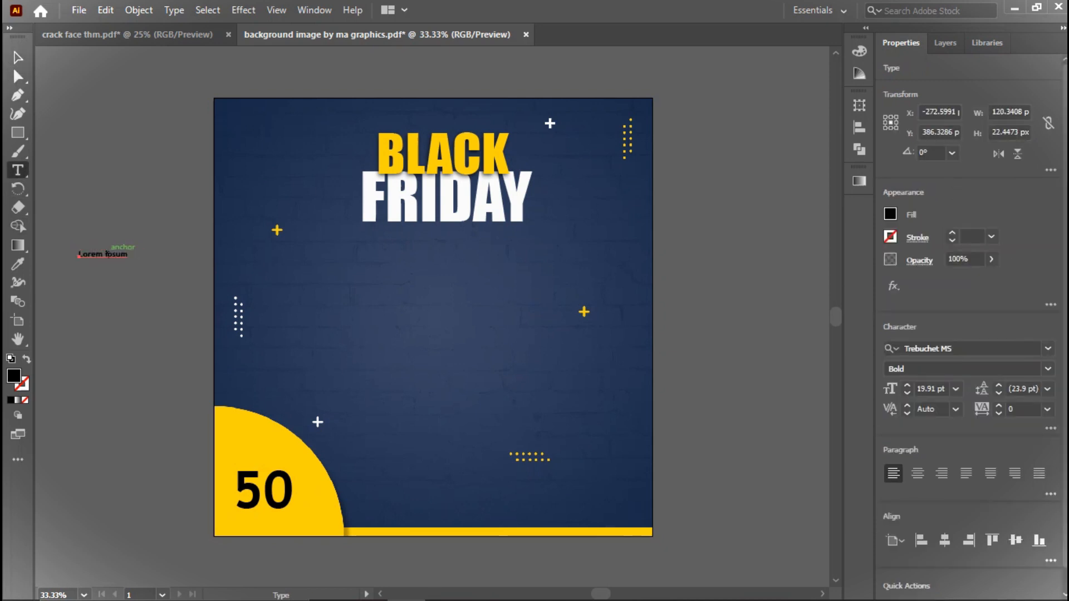
key("ctrl+a")
key("BackSpace")
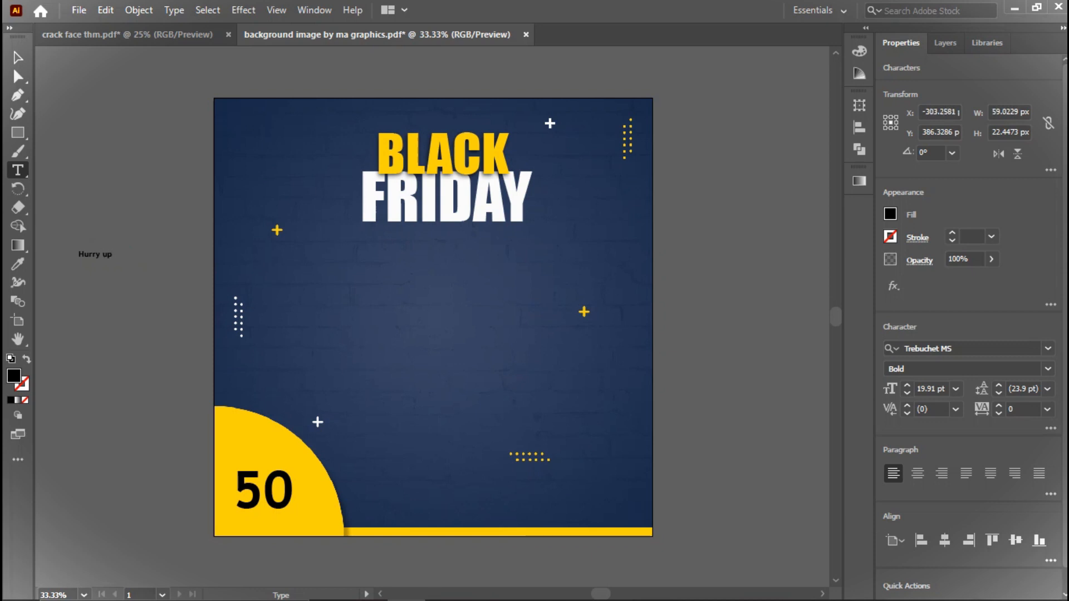
left_click(18, 57)
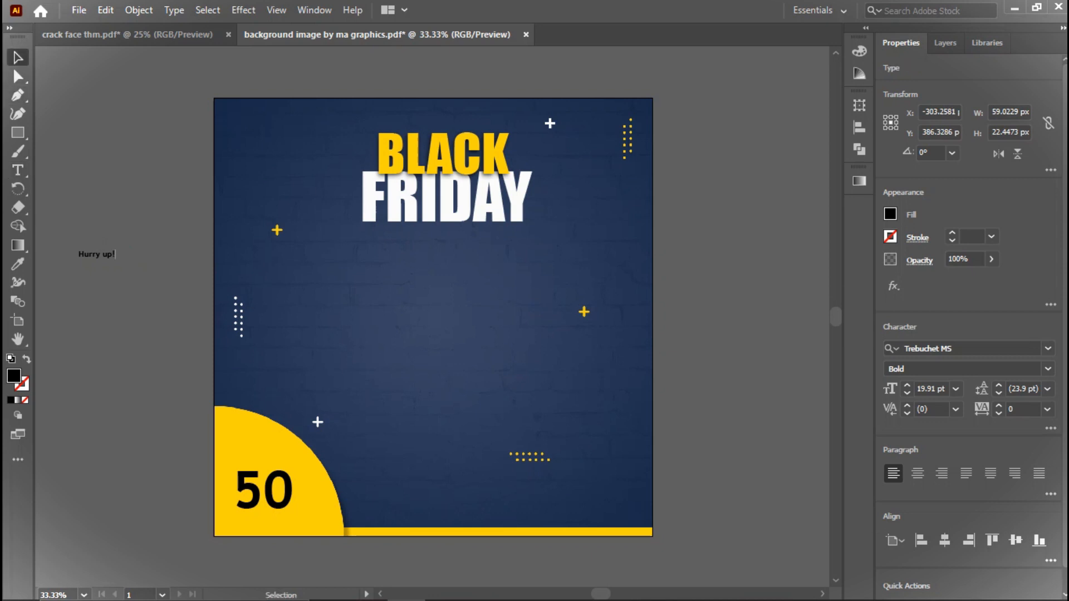
left_click_drag(115, 260, 123, 268)
- Copy FRIDAY's white text style onto "Hurry up!" with the Eyedropper and shrink the text into place above the 50
key("i")
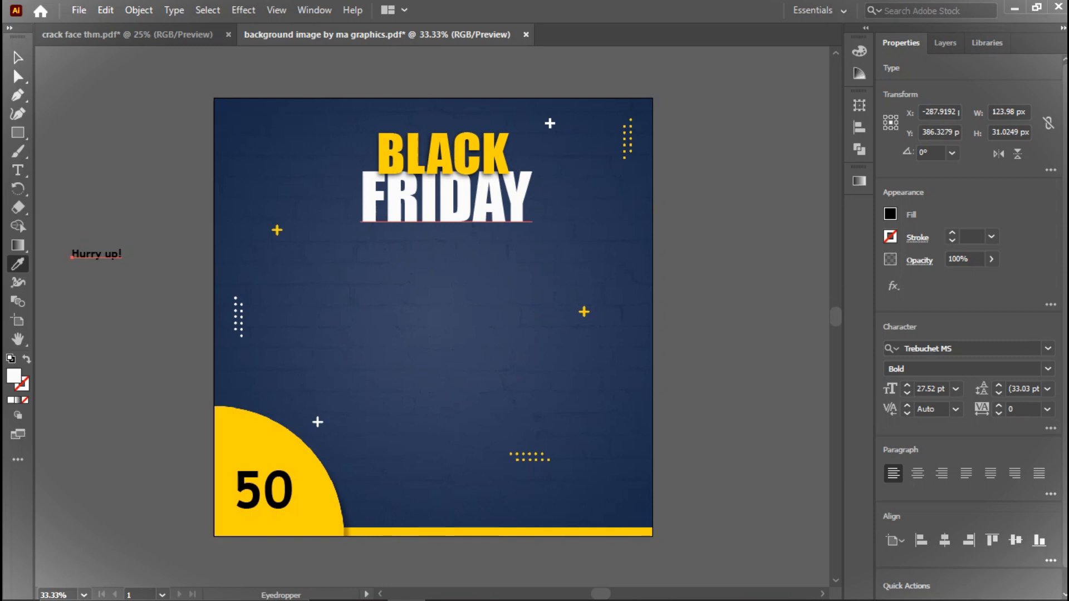
left_click(446, 197)
key("v")
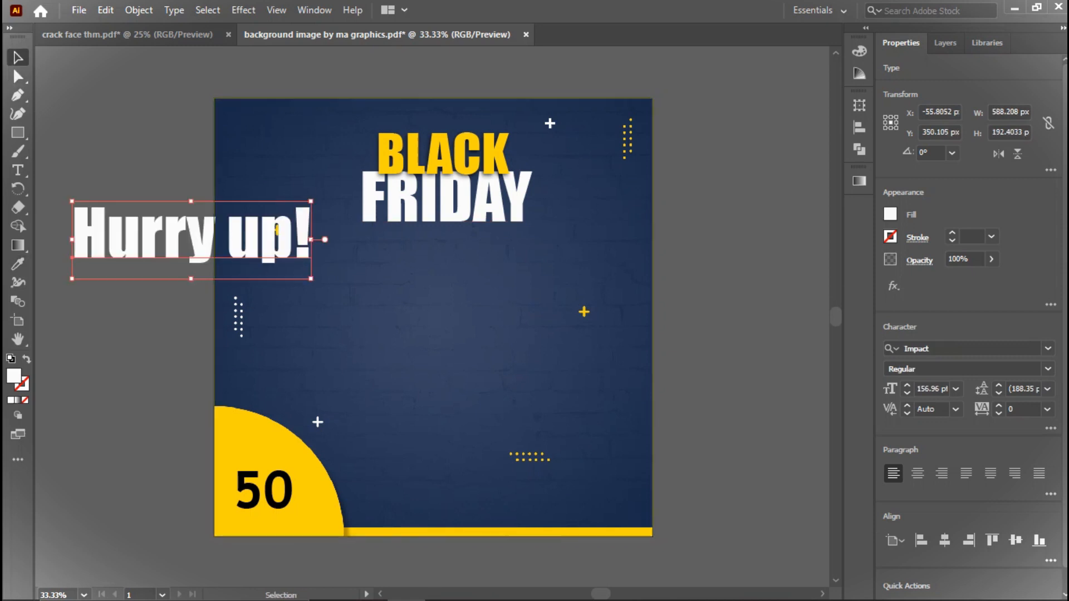
left_click_drag(311, 278, 282, 450)
- Set the "Hurry up!" font to Myriad Pro and nudge the text down closer to the 50
left_click(1047, 349)
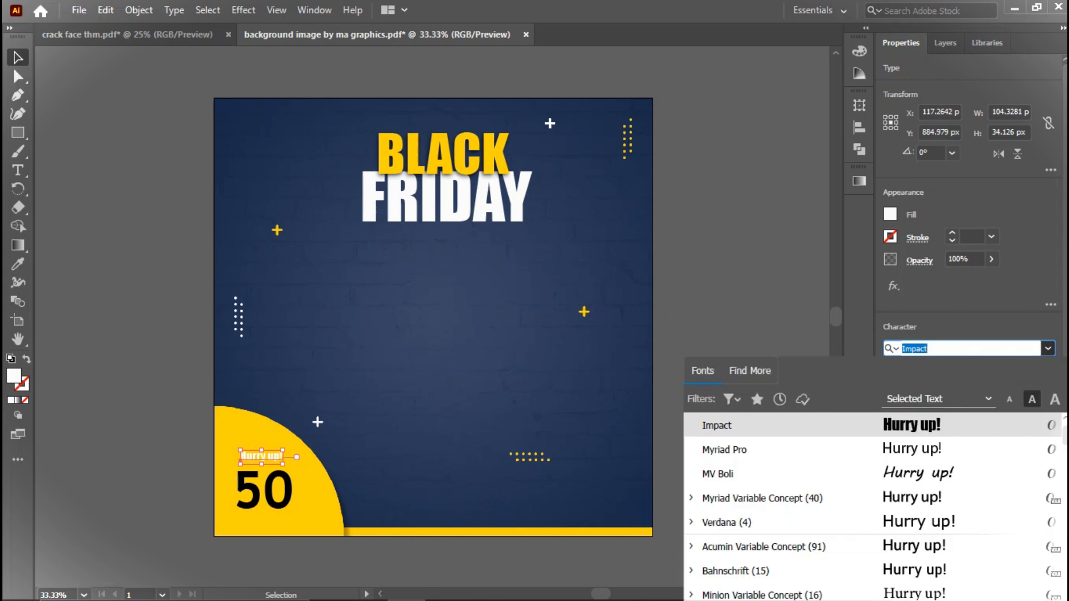
left_click(913, 449)
key("Down")
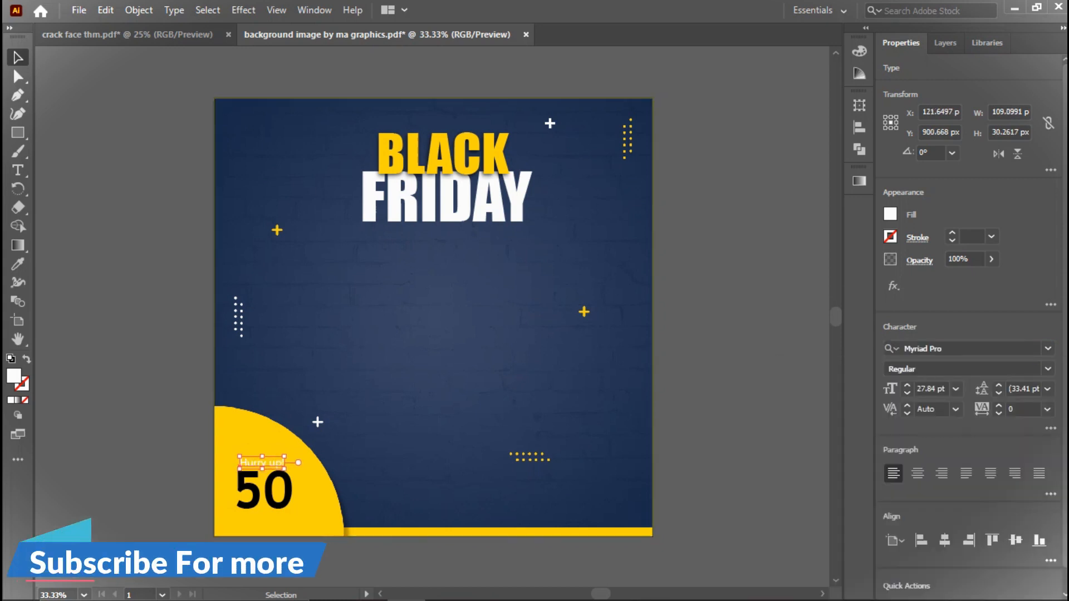
left_click(190, 437)
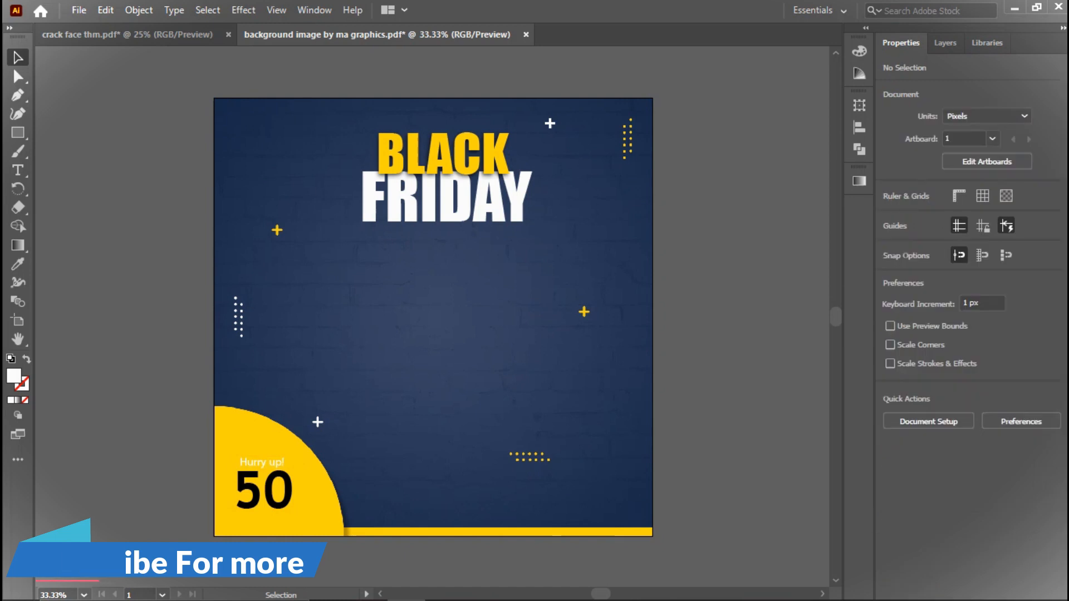
- Nudge "Hurry up!" 4 px to the left and 1 px down above the 50
left_click(254, 462)
key("Down")
key("Down")
key("Down")
key("Down")
key("Down")
key("Down")
left_click(190, 446)
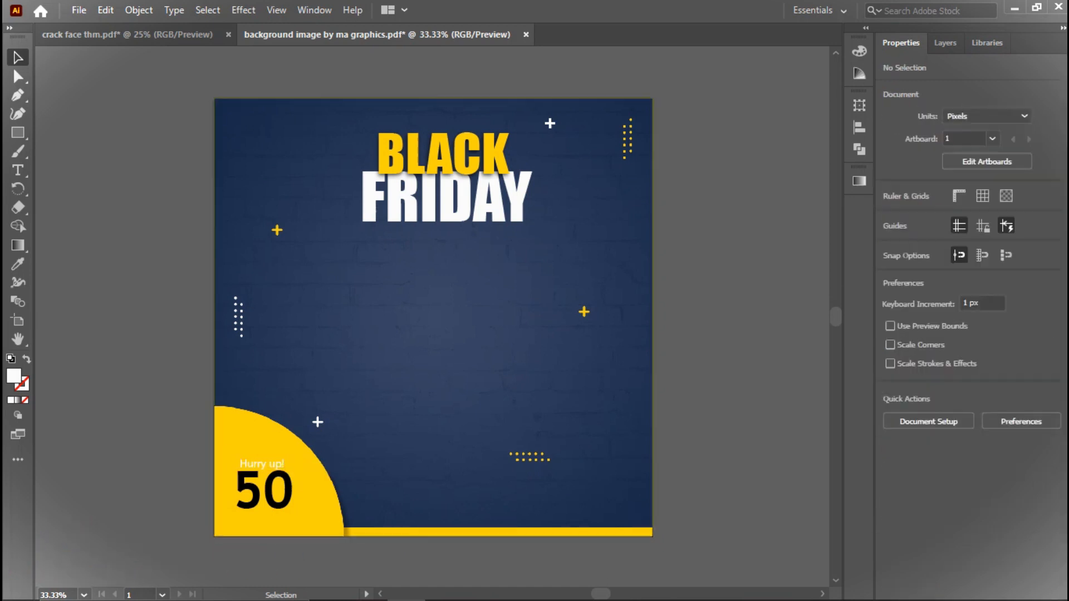
- Change the "Hurry up!" font to Playball and enlarge the text to about 33 pt above the 50
left_click(264, 466)
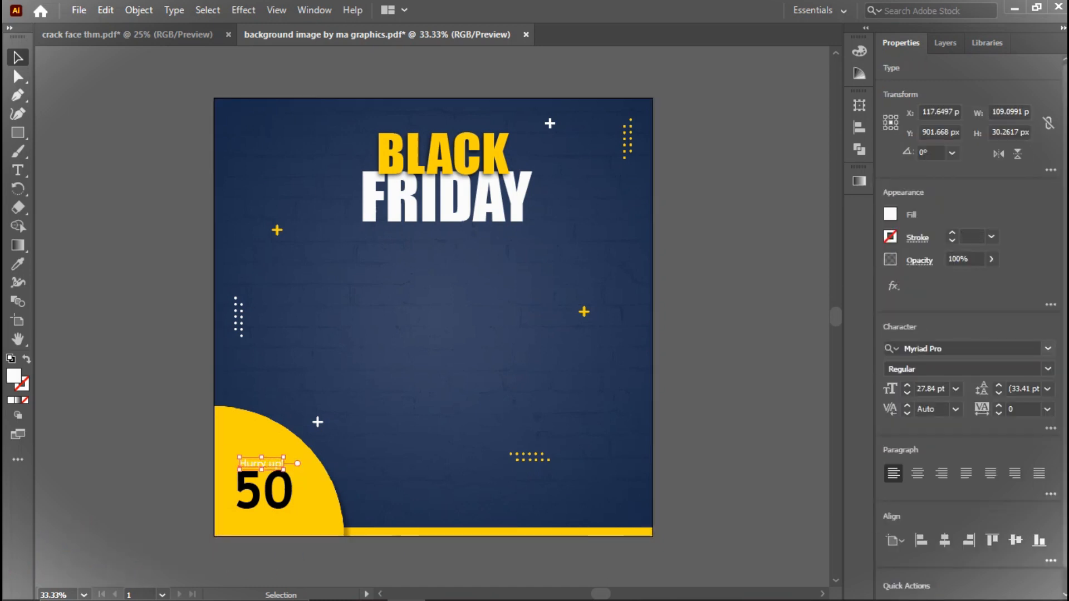
left_click(1048, 349)
left_click(941, 473)
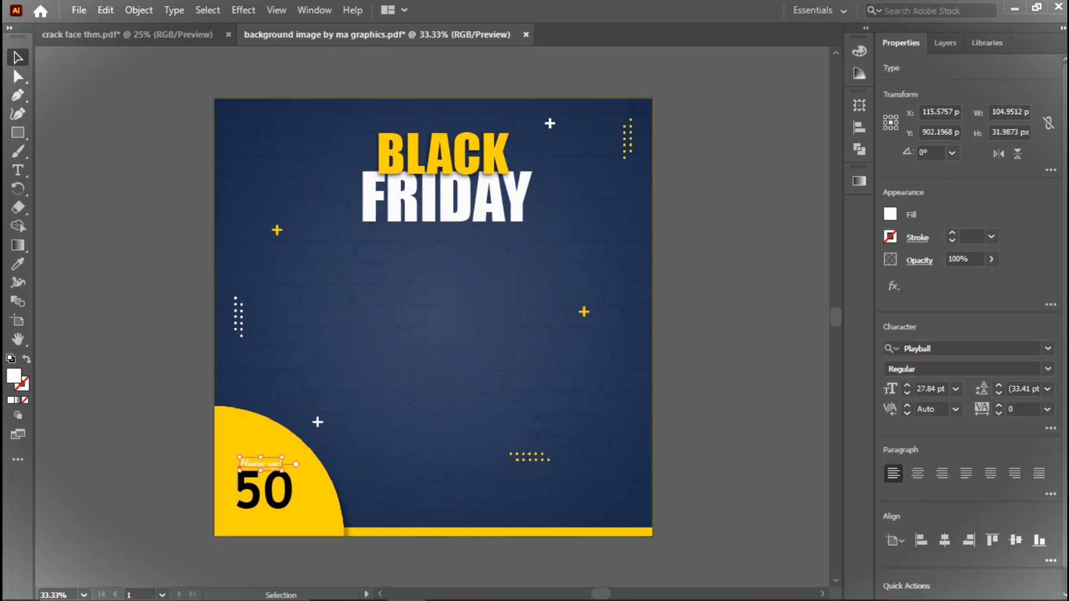
key("ctrl+shift+a")
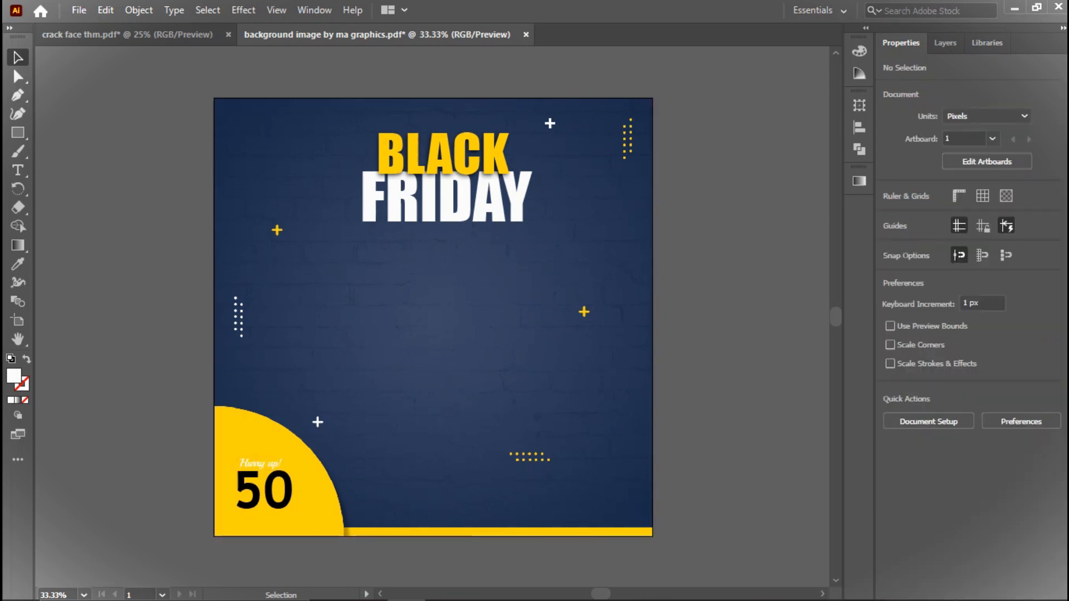
left_click(259, 467)
left_click_drag(281, 456, 286, 455)
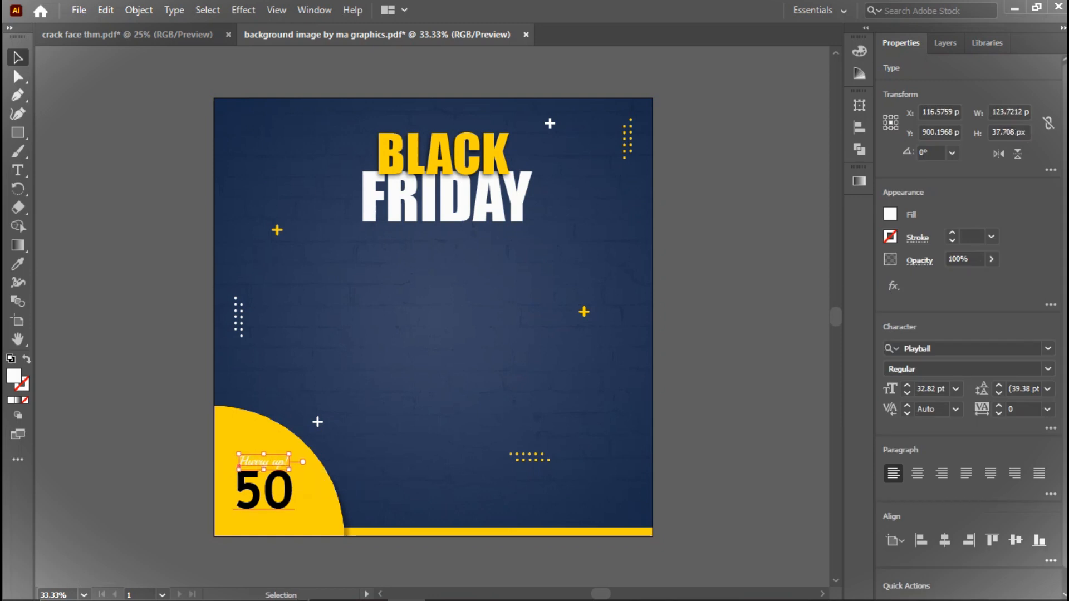
key("ctrl+shift+a")
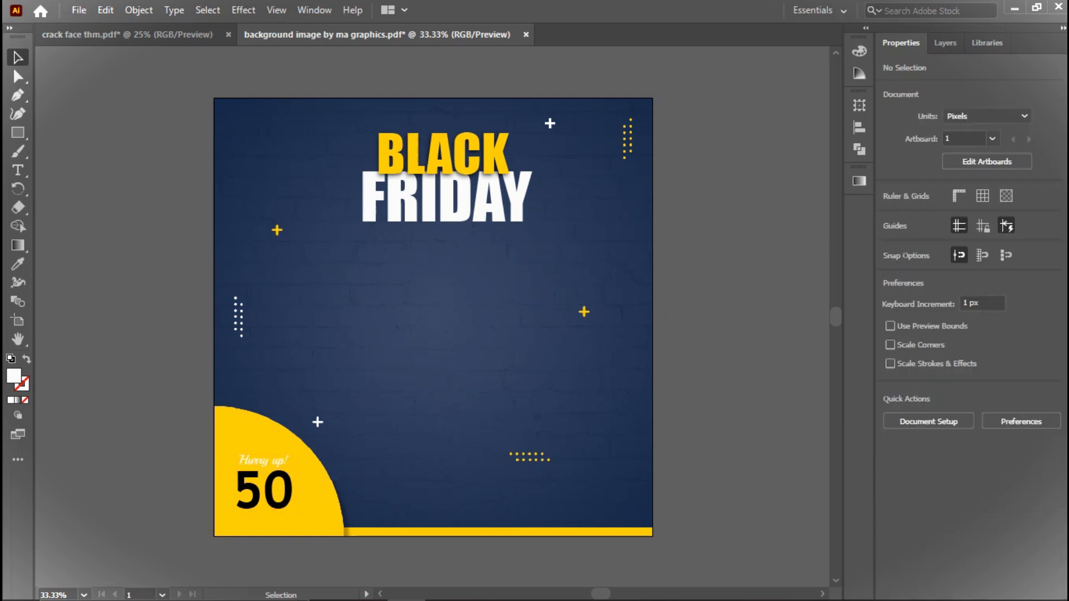
- Add a separate text containing only a % sign beside the artboard
key("t")
left_click(89, 249)
key("Escape")
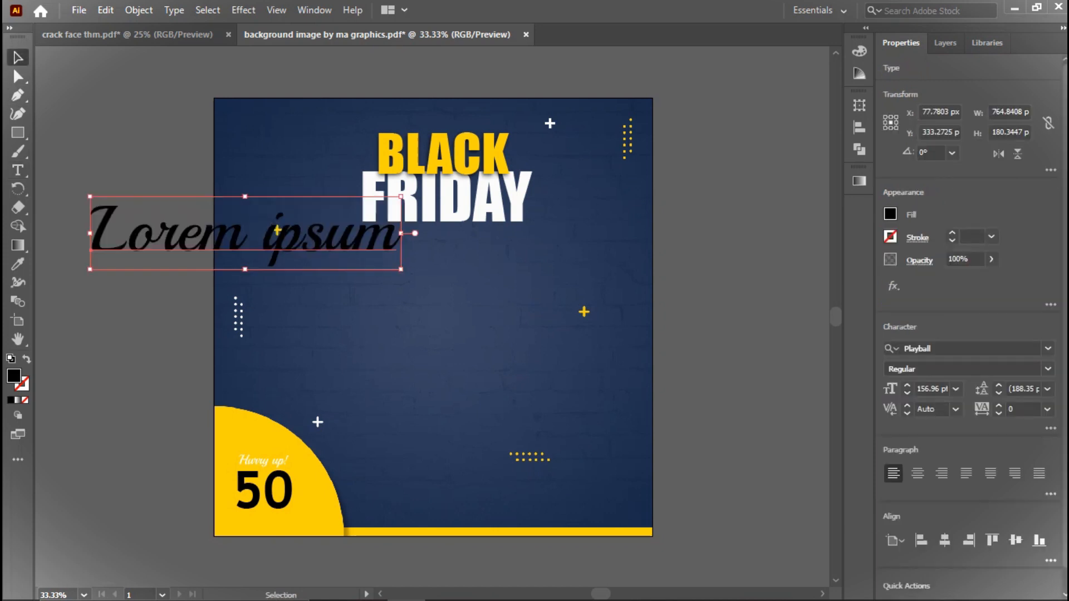
left_click_drag(211, 235, 173, 235)
left_click(17, 171)
left_click(161, 234)
key("ctrl+a")
key("BackSpace")
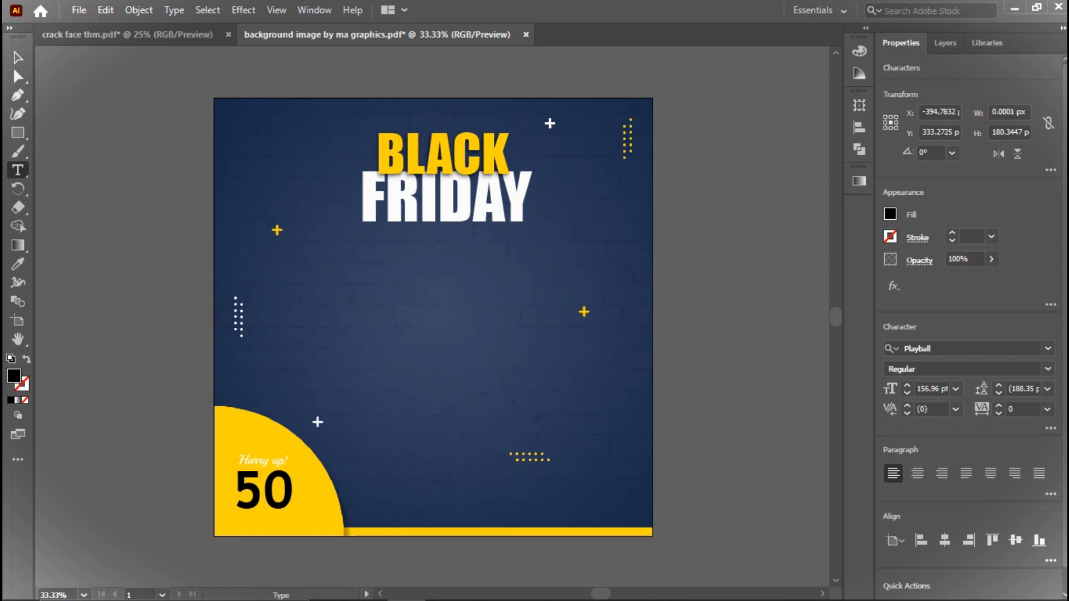
type("%")
key("Escape")
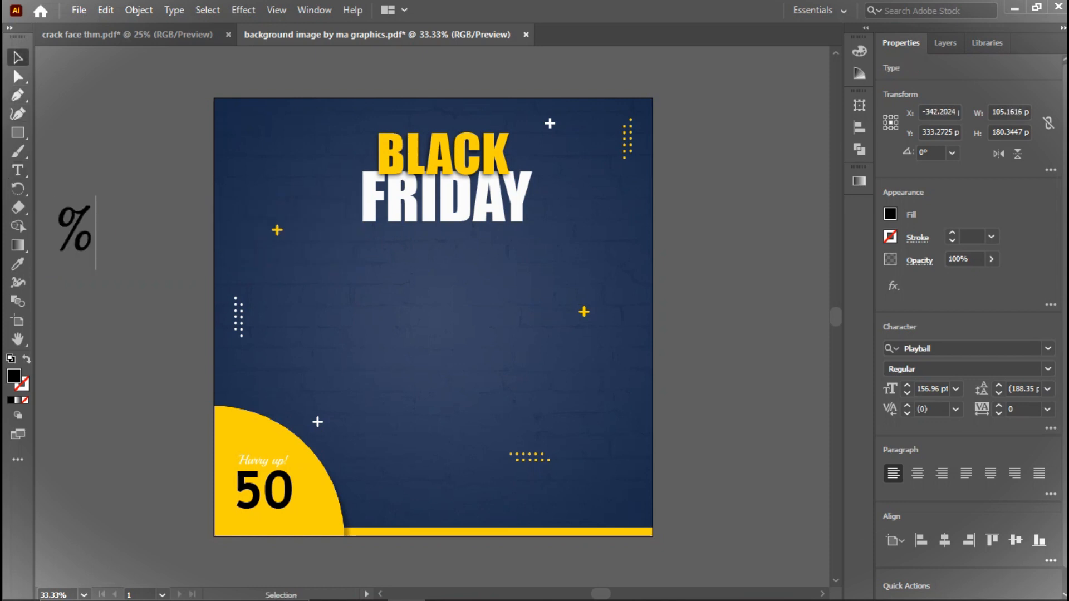
- Move the % sign to the upper right of the 50 and shrink it to about 65 pt
left_click_drag(73, 228, 327, 485)
left_click_drag(351, 528, 310, 481)
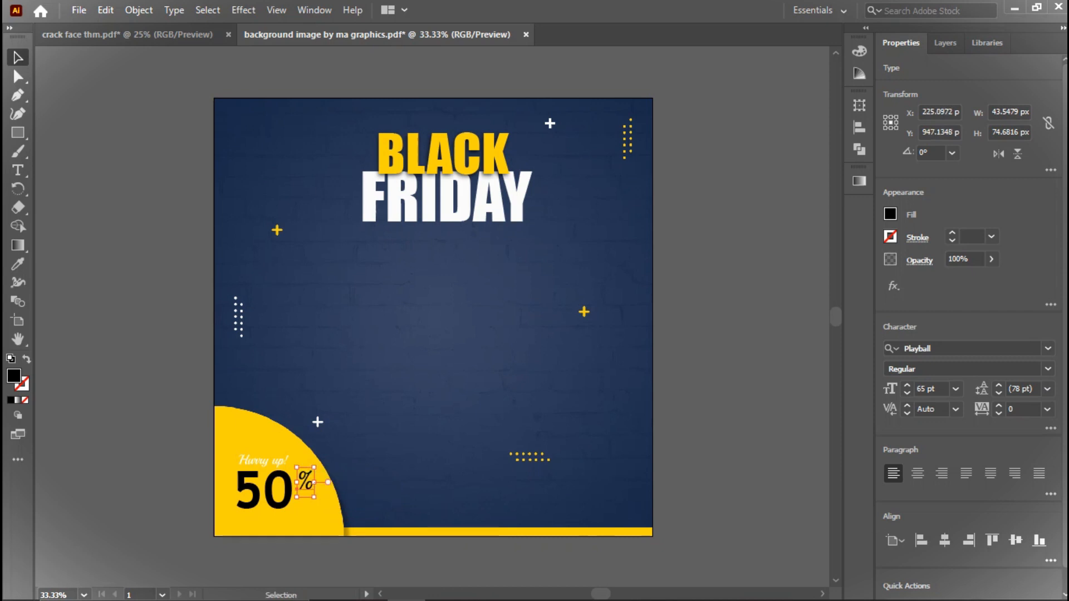
left_click(167, 328)
- Add a new text reading OFF in capitals near the artboard's left edge
left_click(17, 170)
left_click(112, 250)
left_click(18, 58)
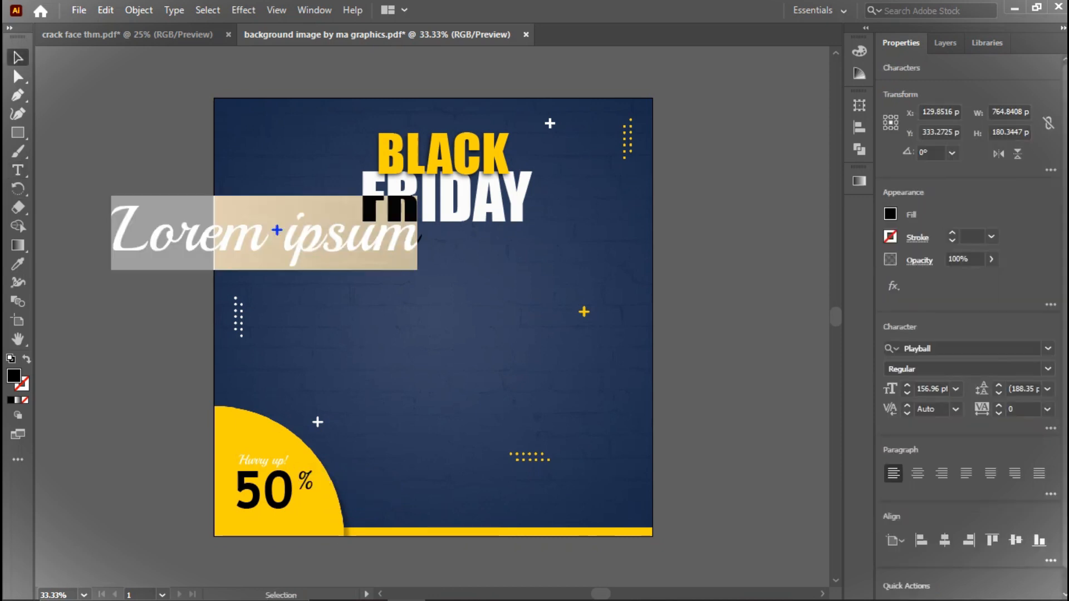
double_click(147, 236)
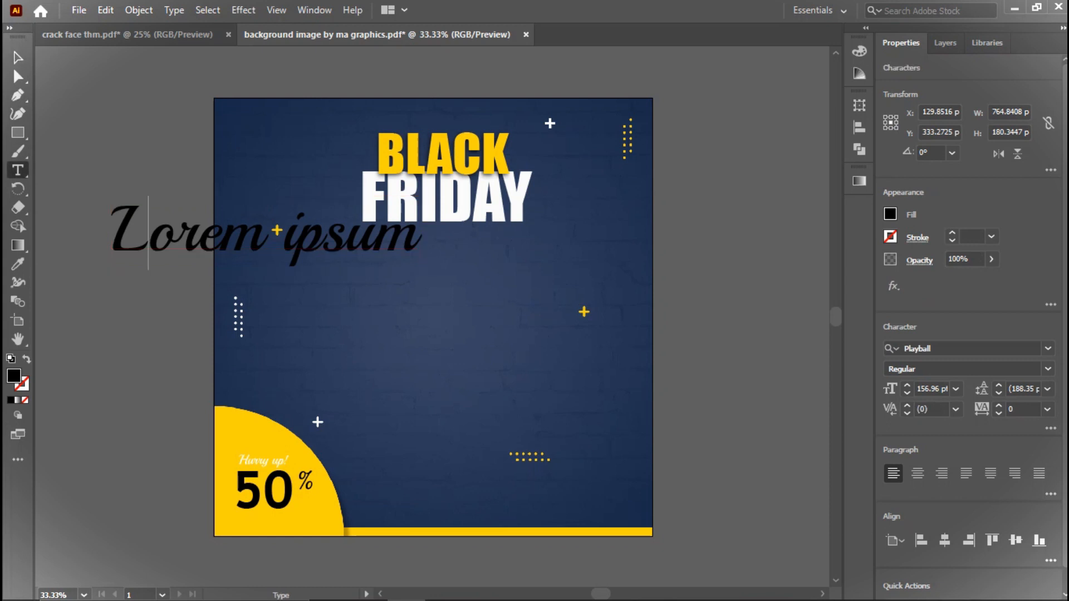
key("ctrl+a")
key("BackSpace")
type("off")
key("BackSpace")
key("BackSpace")
key("BackSpace")
type("OFF")
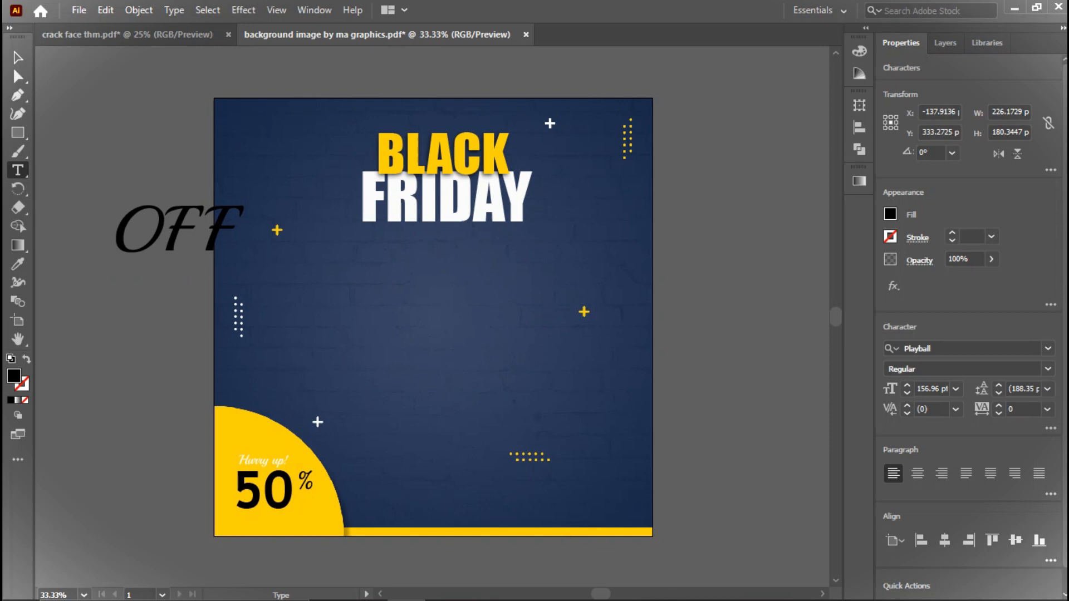
key("Escape")
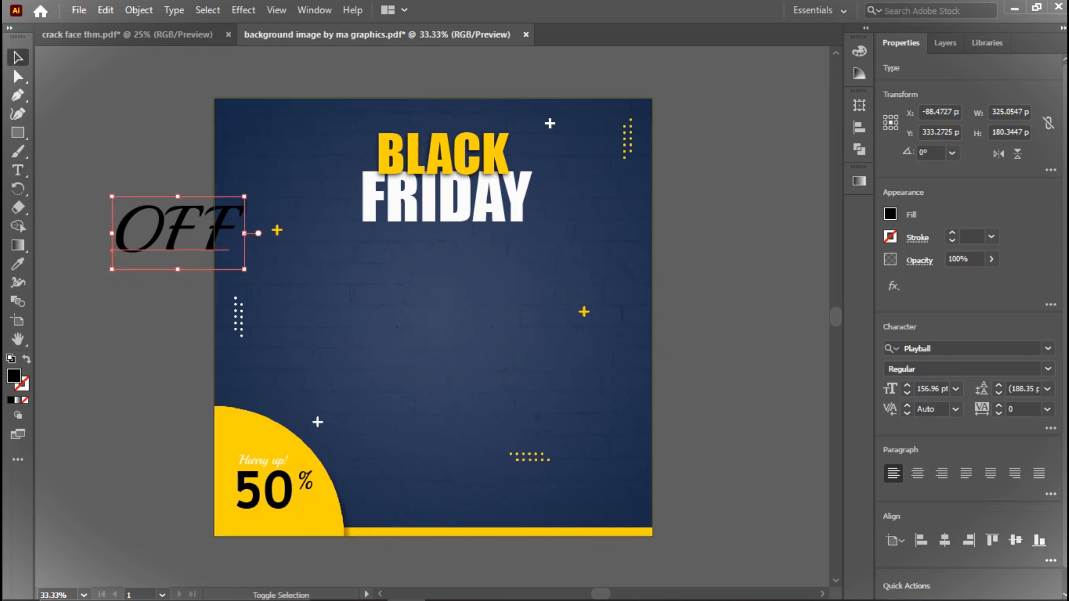
- Shrink the OFF text to about 42 pt beside the artboard and set its font to Trebuchet MS Bold Italic
left_click_drag(245, 269, 193, 360)
key("ctrl+shift+a")
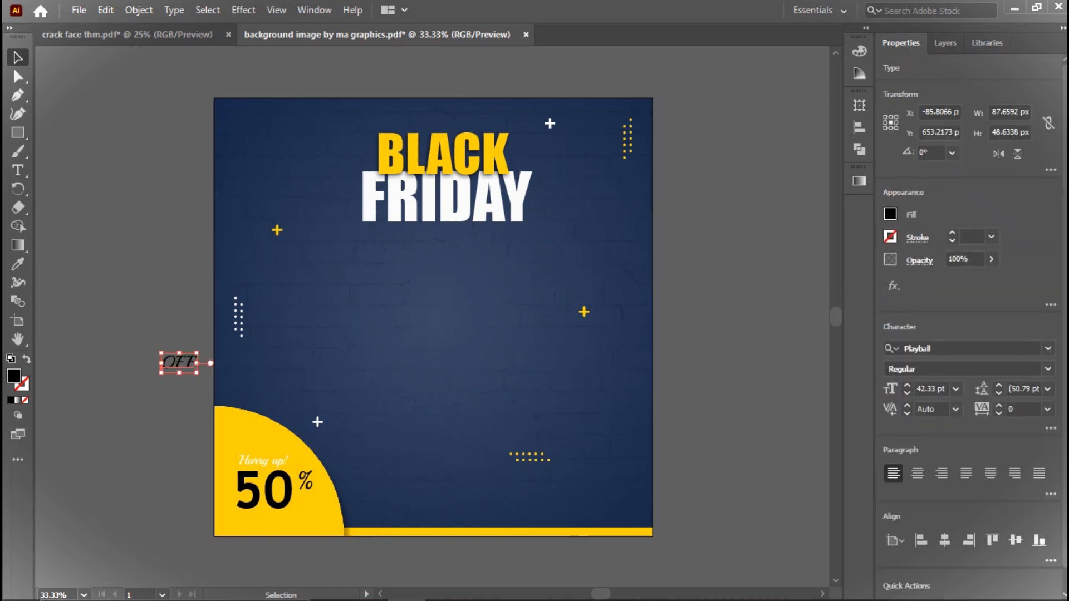
left_click(947, 348)
key("Down")
key("Down")
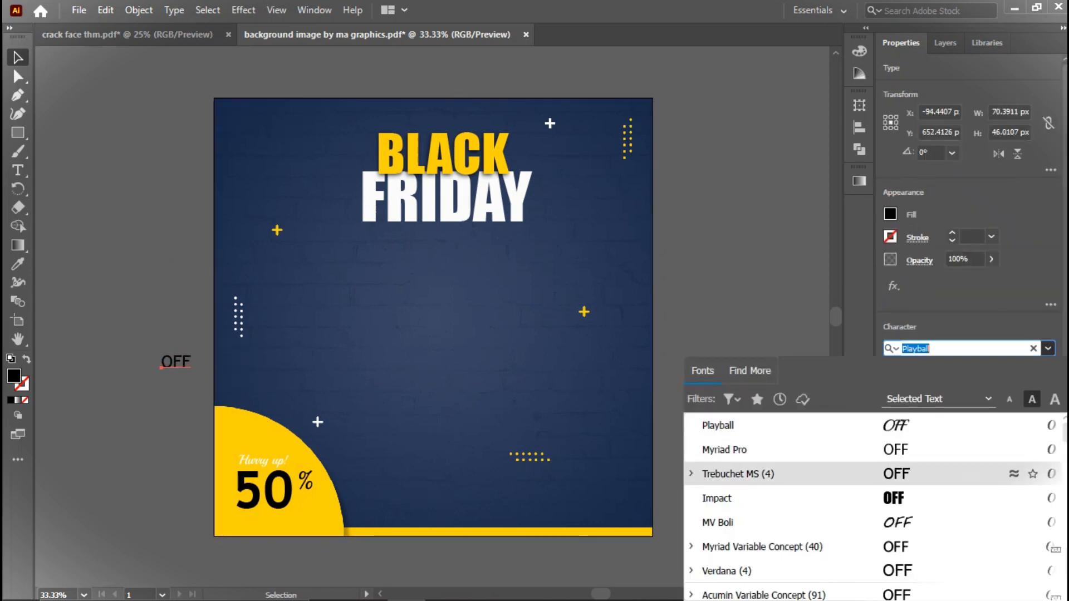
key("Down")
key("Up")
key("Return")
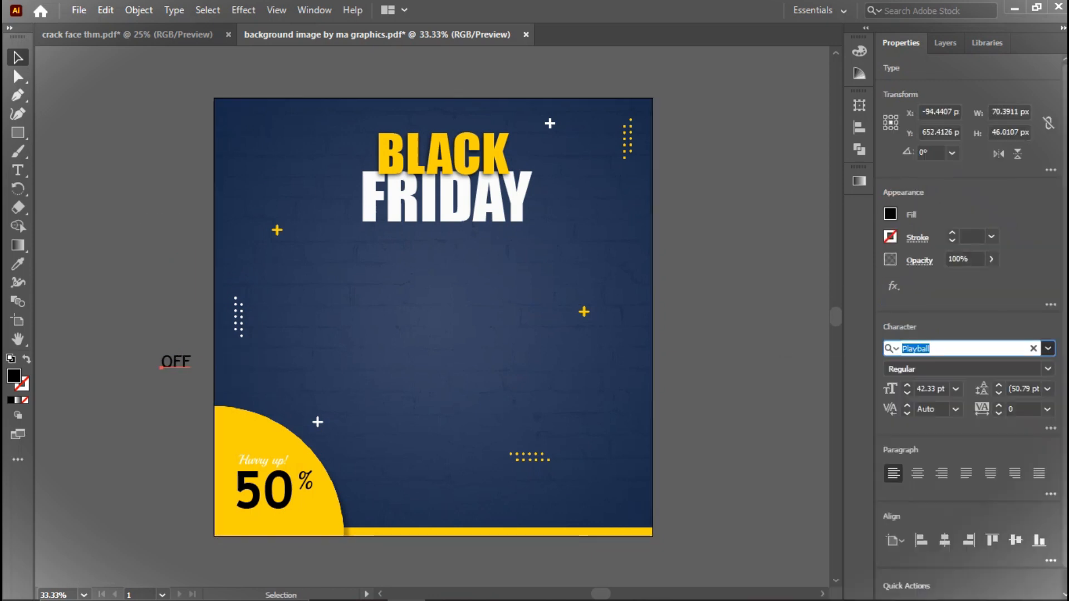
left_click(1047, 369)
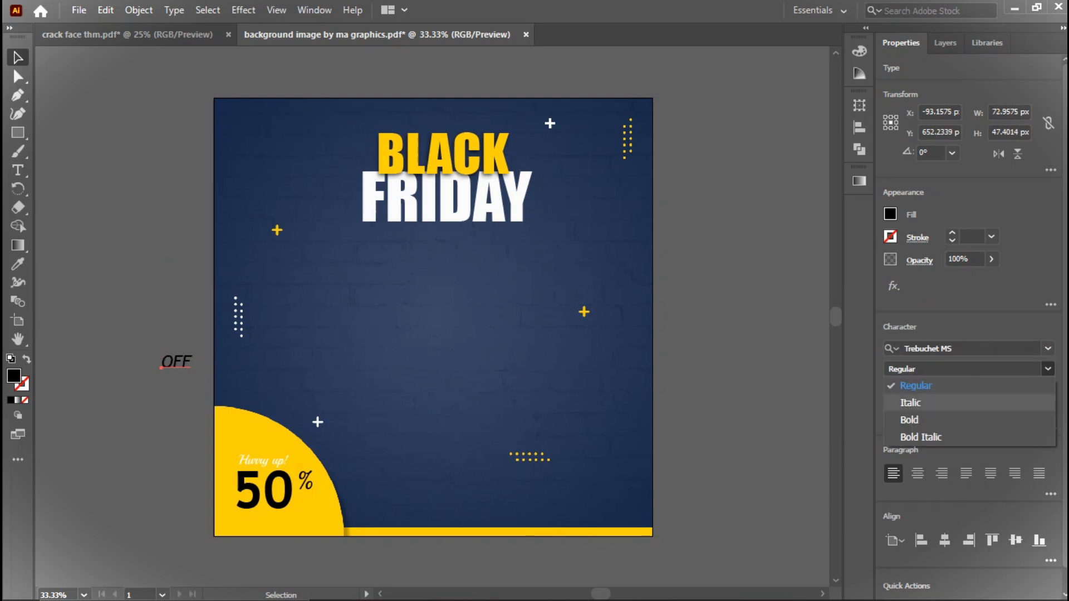
left_click(921, 437)
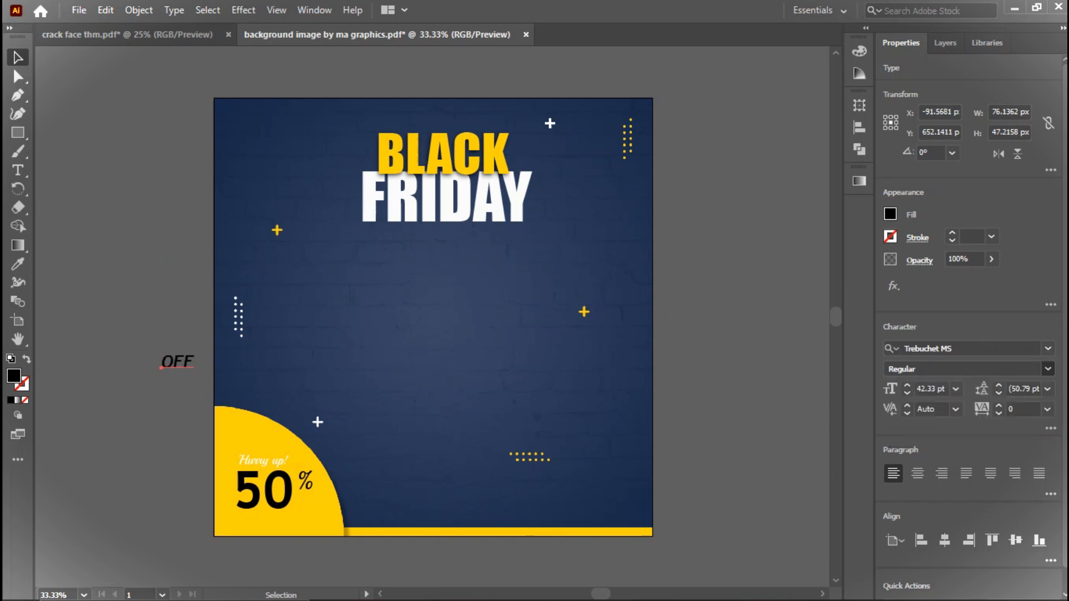
- Move the OFF text onto the yellow quarter circle, directly below the % sign and beside the 50
left_click(139, 334)
left_click_drag(182, 362, 310, 497)
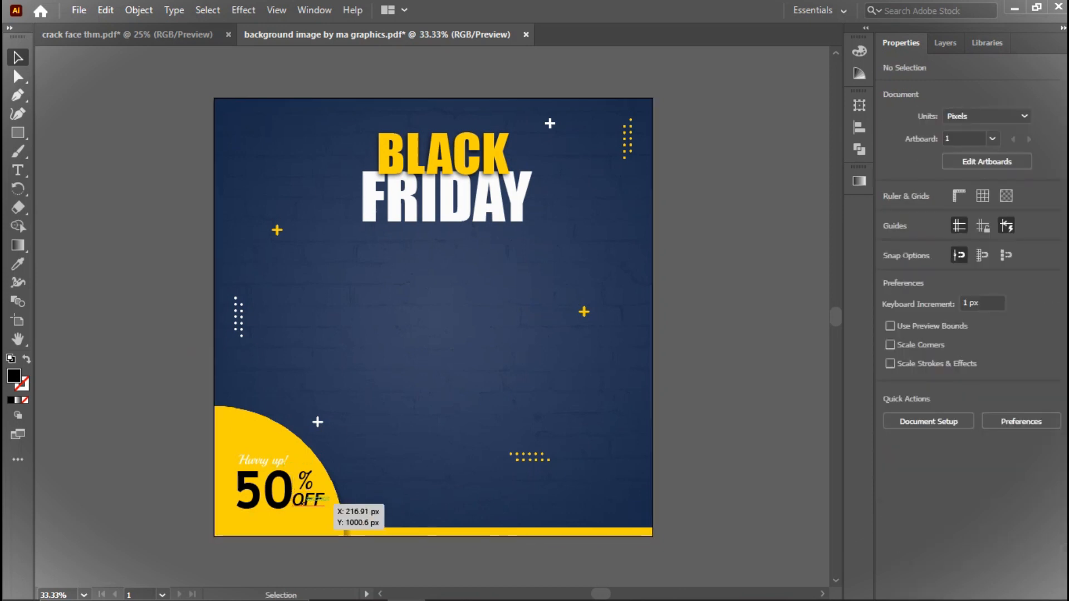
left_click(314, 499)
key("Right")
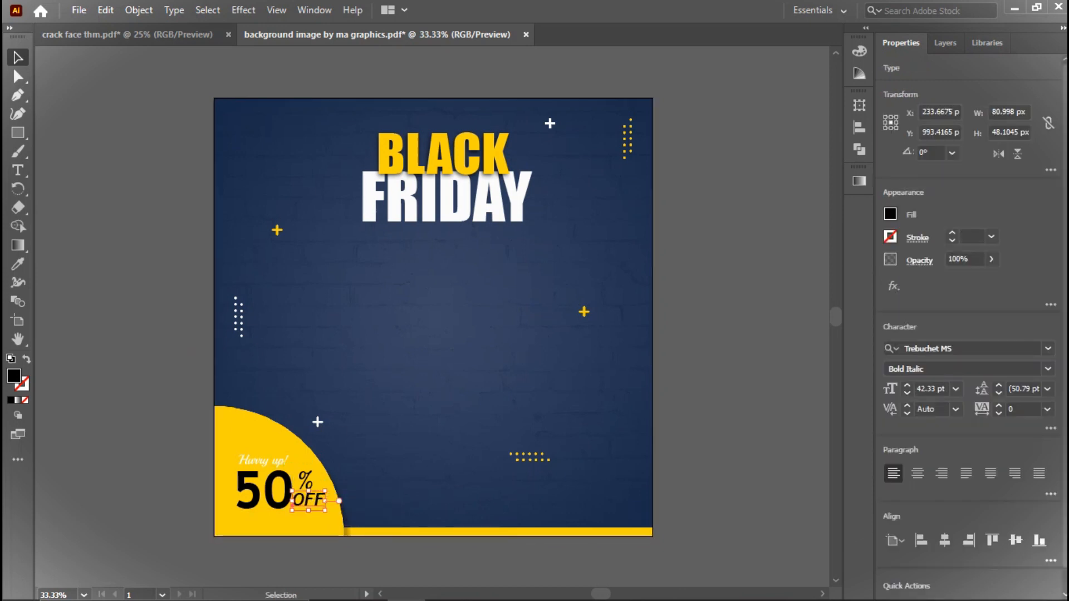
key("ctrl+shift+a")
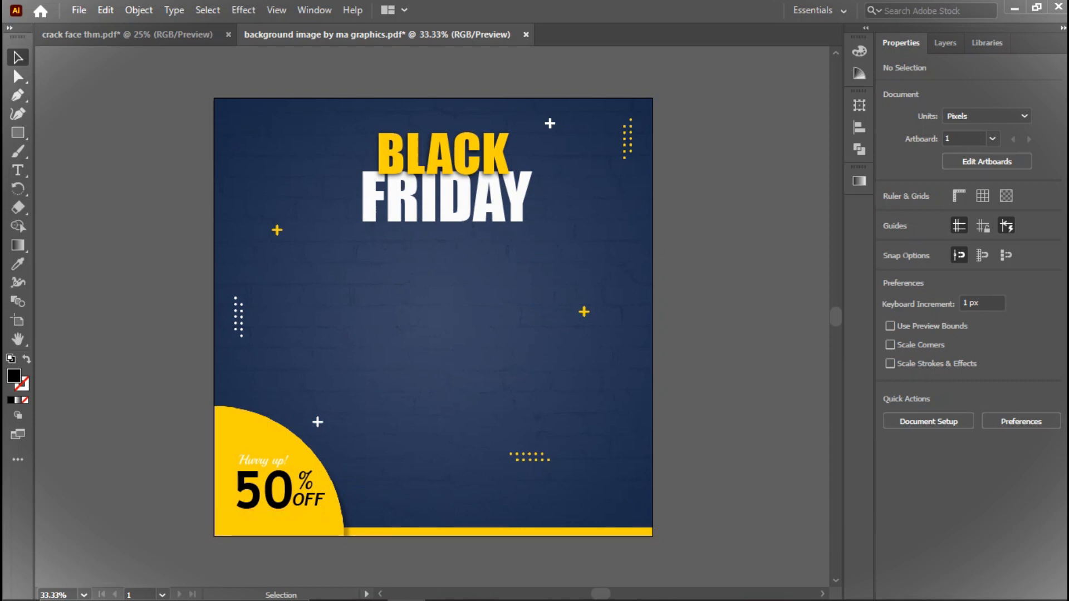
- Add a separate text reading FOR ALL ITAEM in capitals across the artboard's left edge
left_click(18, 170)
left_click(84, 273)
left_click(17, 57)
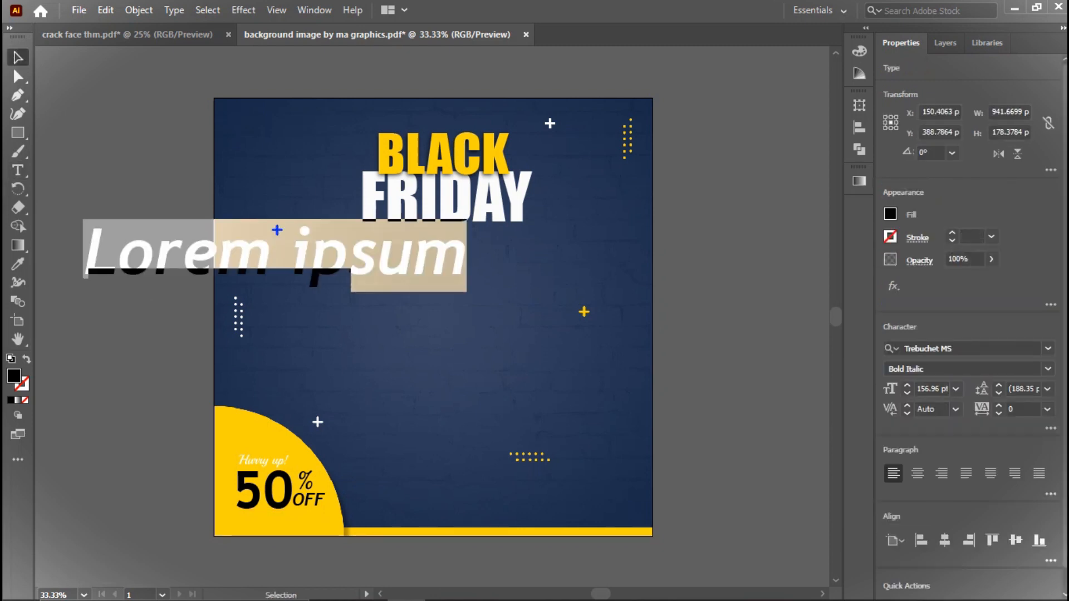
left_click(18, 170)
left_click(153, 255)
key("ctrl+a")
key("BackSpace")
type("FOR ")
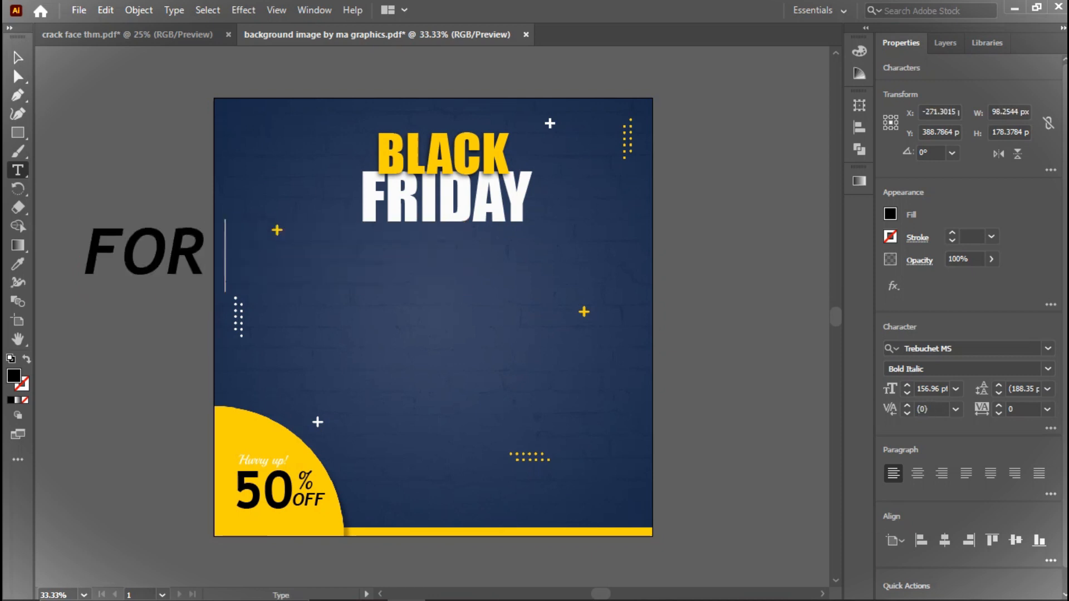
type("ALL I")
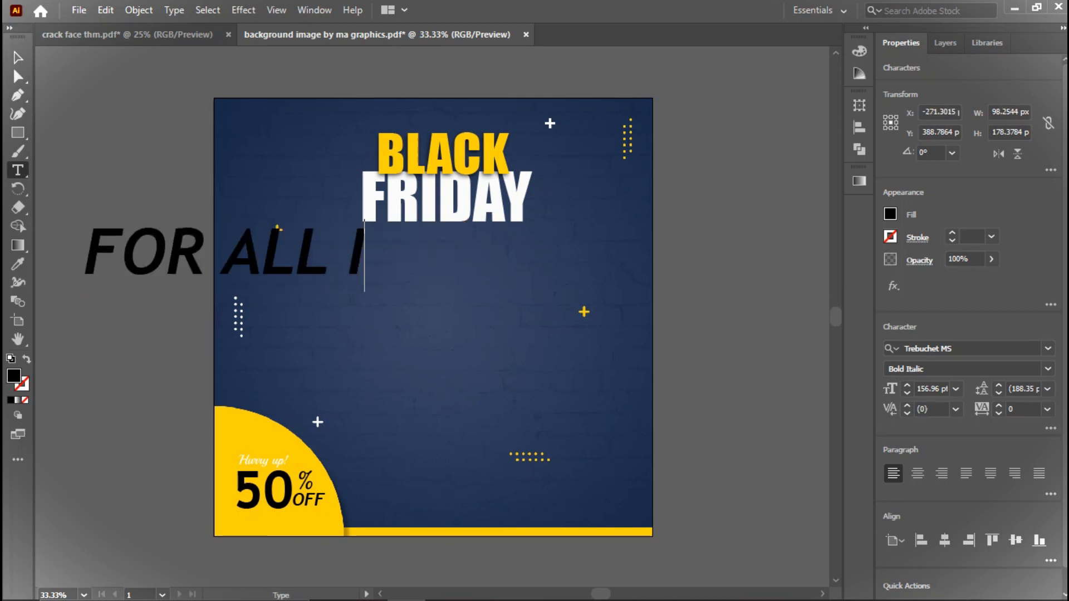
type("TAEM")
key("BackSpace")
type("EM")
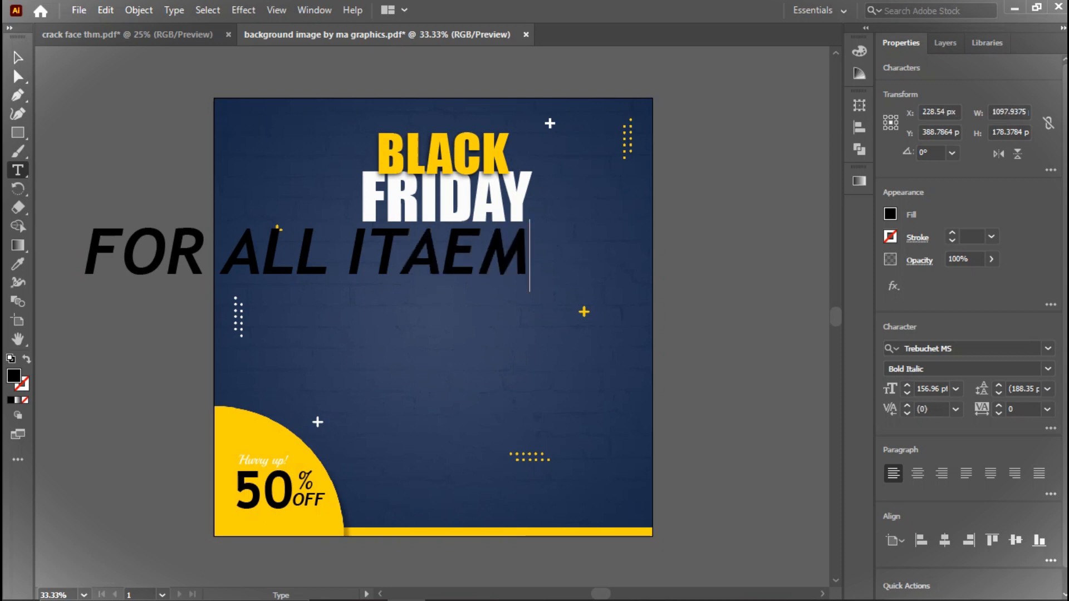
left_click(18, 58)
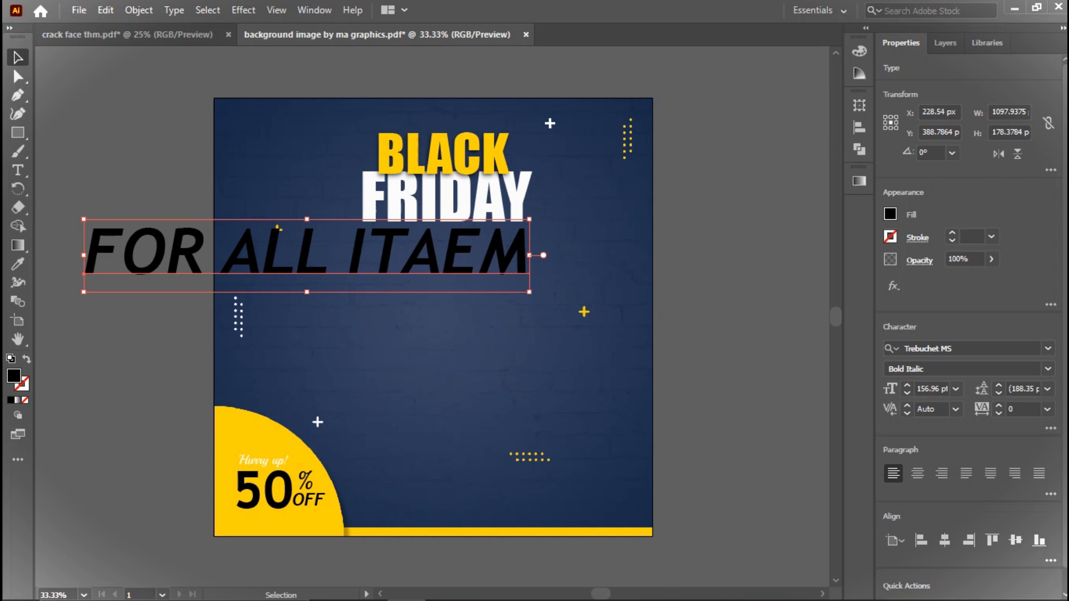
- Move the long text slightly down, clear of the headline, and correct its last word to ITEM
left_click_drag(306, 253, 297, 296)
key("t")
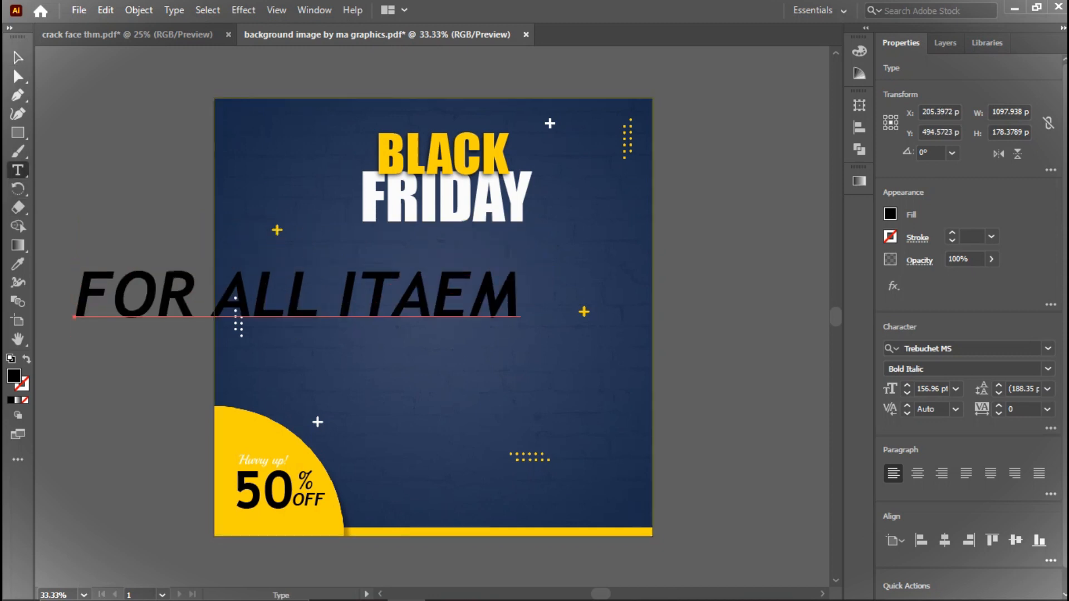
key("BackSpace")
key("BackSpace")
key("BackSpace")
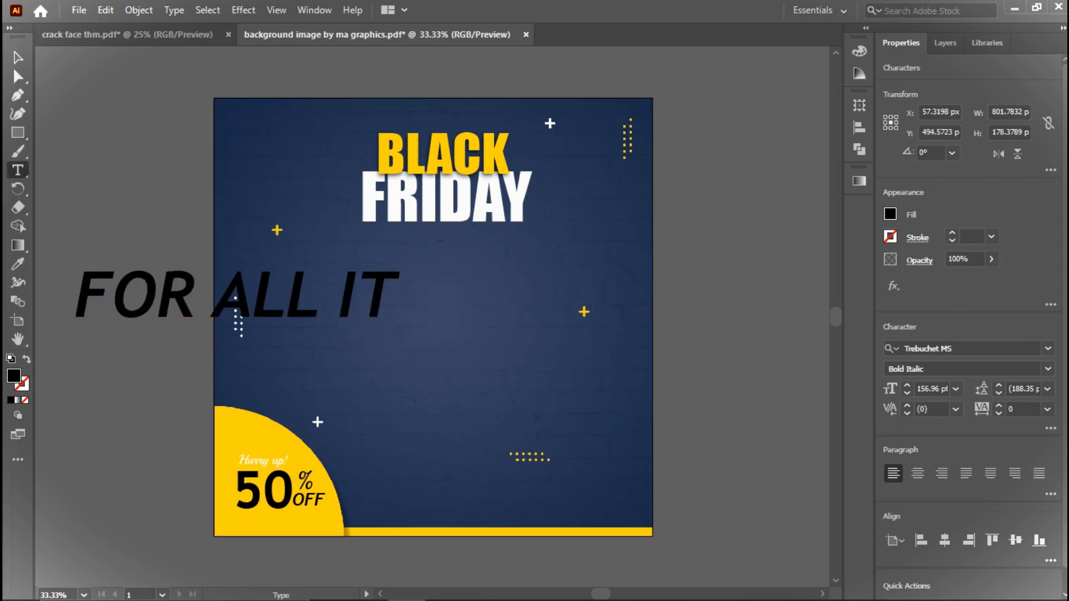
type("EM")
key("Escape")
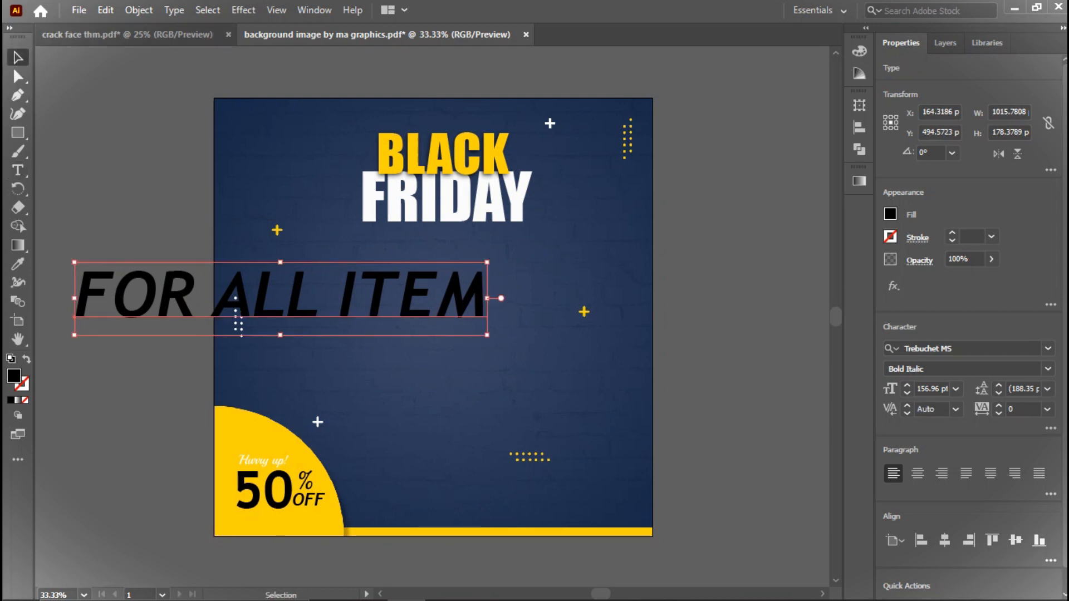
- Shrink the FOR ALL ITEM text to about 23 pt and align it directly below the 50 on the quarter circle
left_click_drag(488, 335, 420, 304)
left_click_drag(323, 297, 304, 530)
key("Left")
key("Left")
key("Left")
key("Left")
key("Left")
key("Left")
key("Left")
key("Left")
key("Left")
key("Left")
key("Left")
key("Left")
key("Left")
key("Left")
key("Left")
key("Left")
key("Left")
key("Left")
key("Left")
key("Left")
key("Left")
key("Left")
key("Left")
key("Left")
key("Left")
key("Left")
key("Left")
key("Left")
key("Up")
left_click(313, 526)
left_click(273, 521)
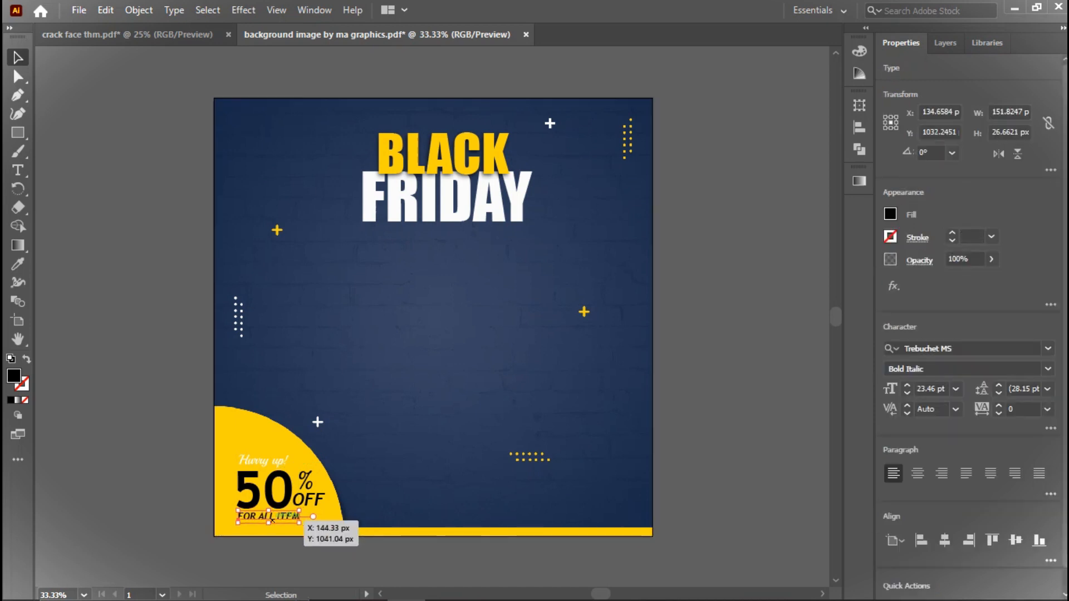
key("ctrl+shift+a")
left_click(264, 490)
left_click(1048, 369)
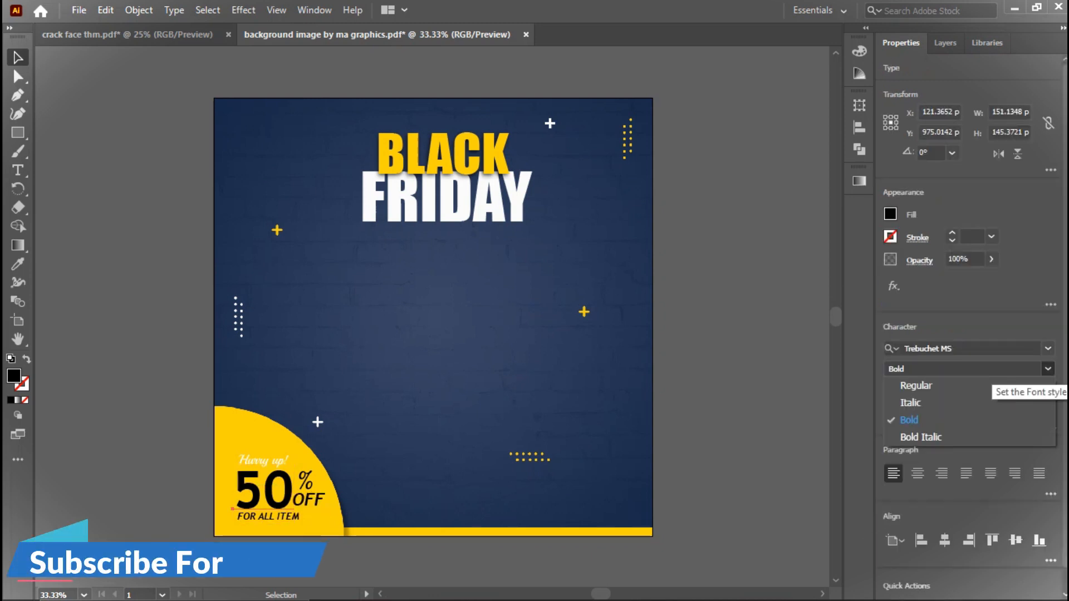
left_click(1047, 368)
key("ctrl+shift+a")
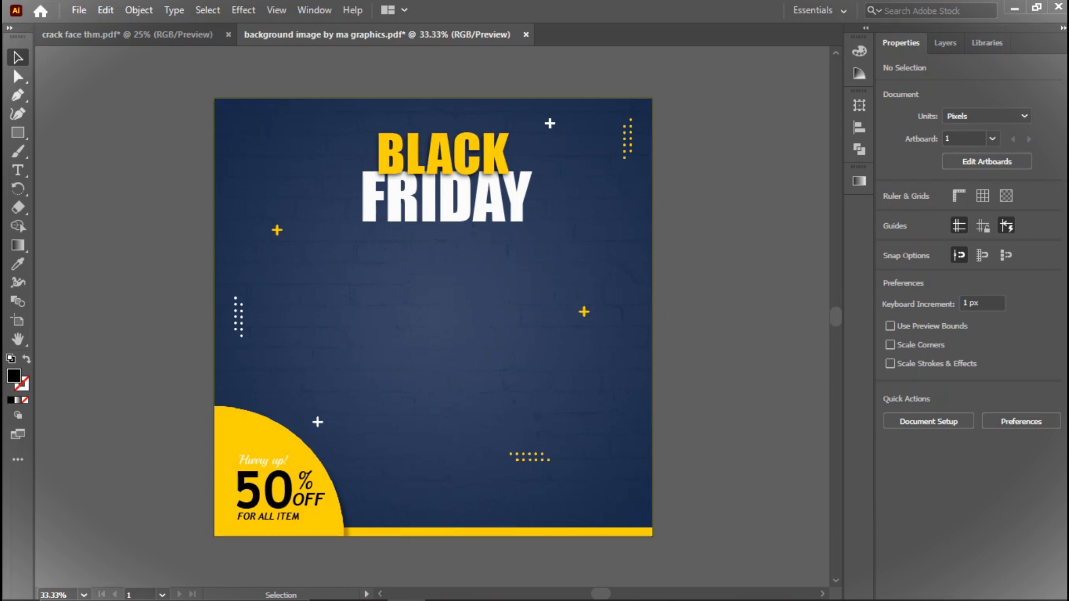
- Recolor the Hurry up!, 50, %, OFF and FOR ALL ITEM texts with the dark blue sampled from the background
left_click(276, 460)
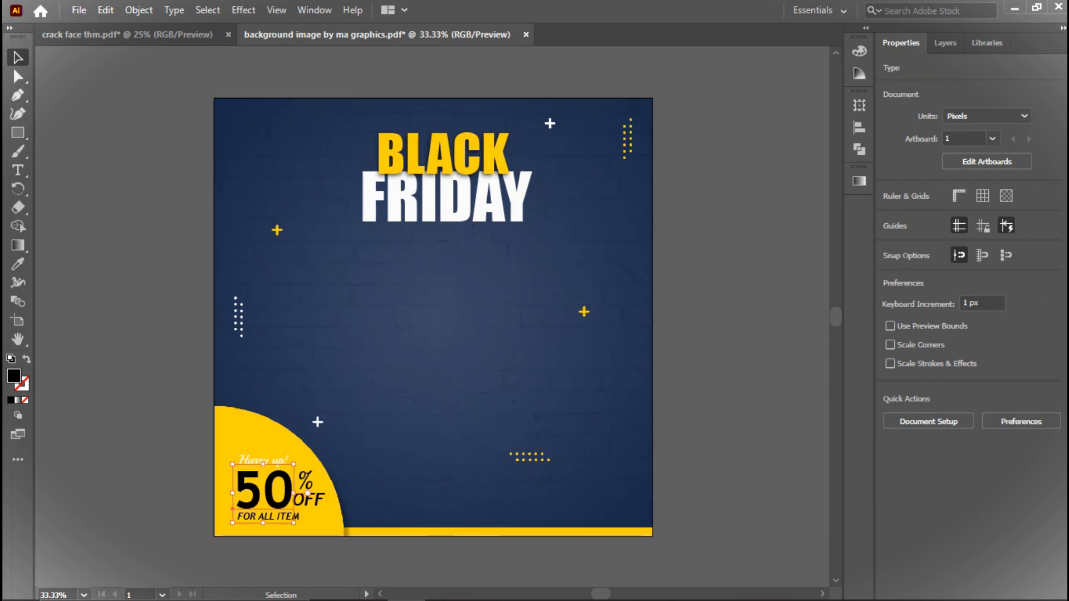
left_click(276, 460, "shift")
left_click(309, 478, "shift")
left_click(302, 504, "shift")
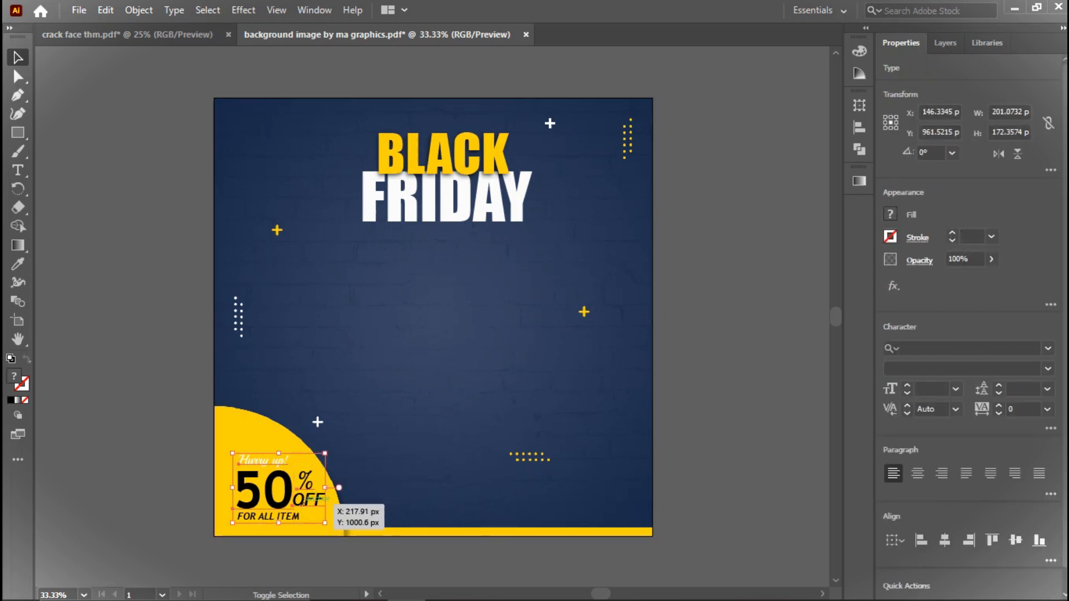
left_click(288, 519, "shift")
right_click(282, 504)
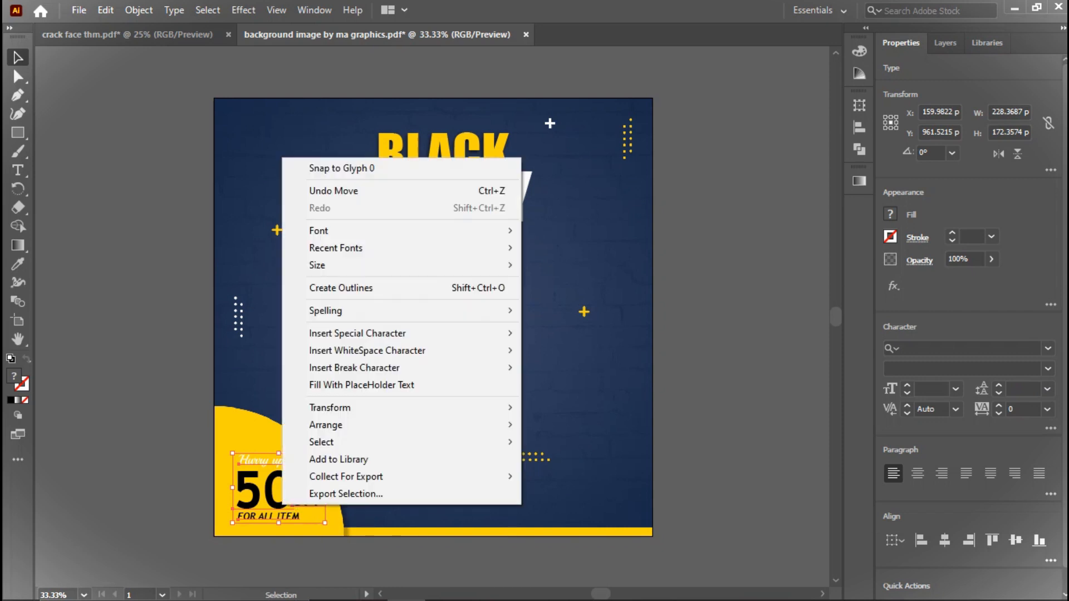
key("Escape")
key("i")
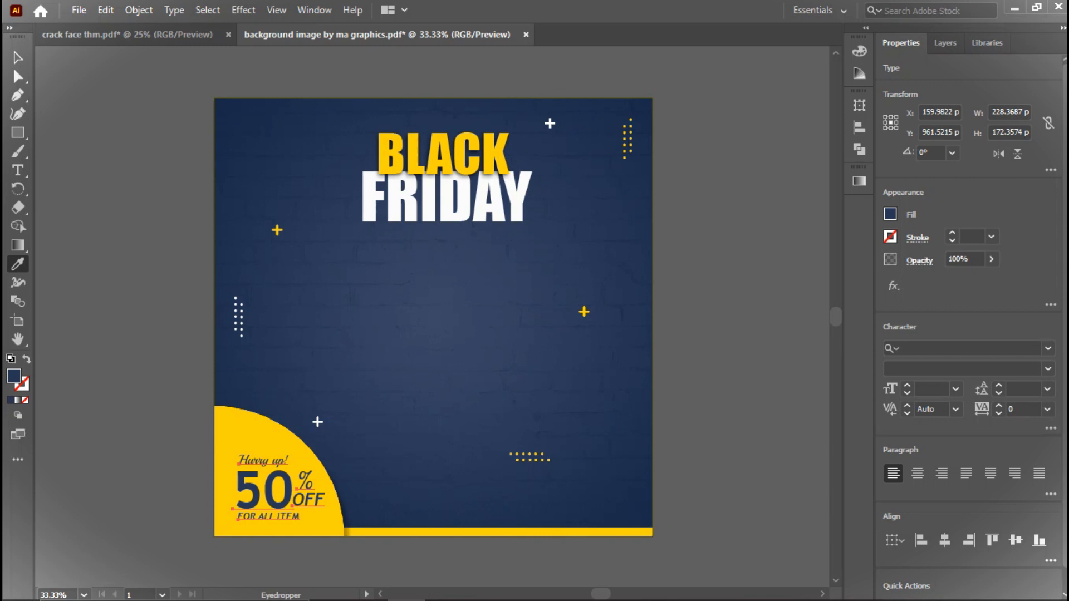
key("v")
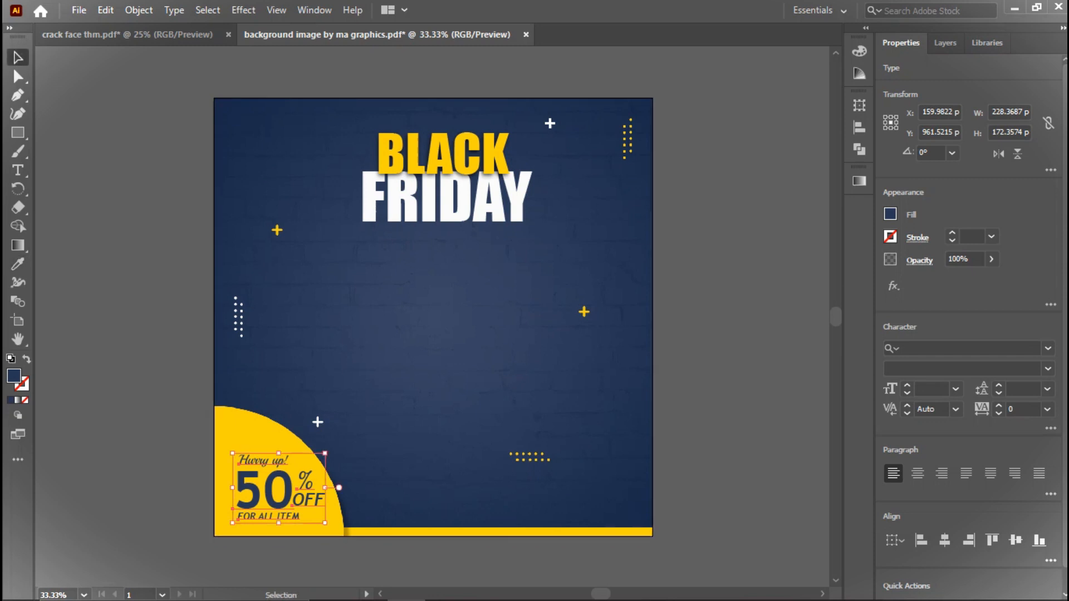
key("ctrl+shift+a")
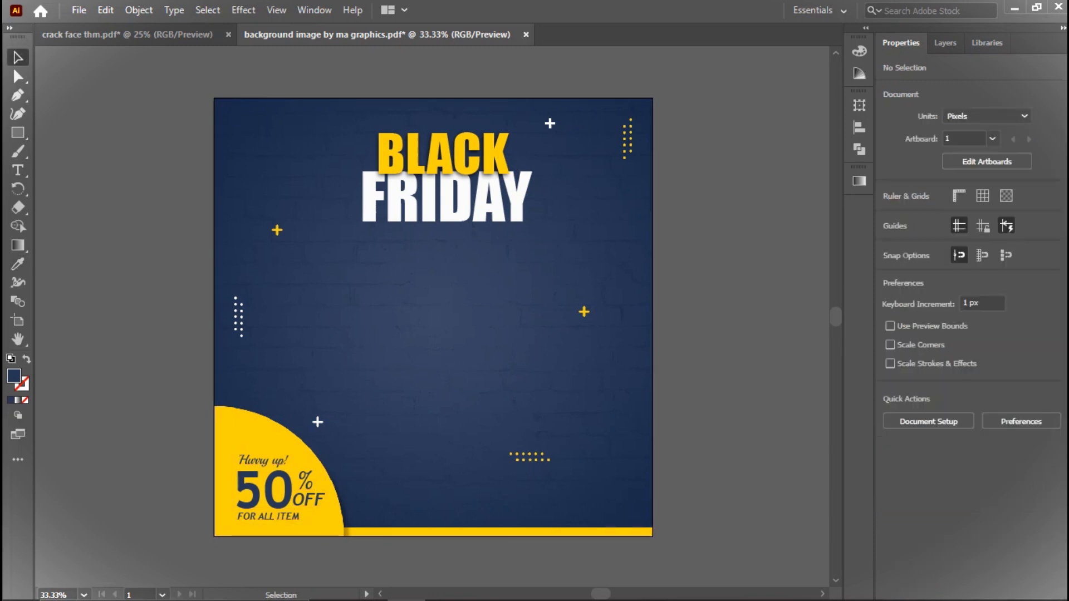
- Draw a dark blue rectangle about 405 px wide and 77 px high beside the artboard's left edge
key("m")
mouse_move(87, 201)
left_mouse_down()
mouse_move(172, 234)
mouse_move(252, 234)
mouse_move(175, 207)
left_mouse_up()
key("v")
key("ctrl+shift+a")
key("ctrl+shift+a")
- Draw a triangle about 38 px wide with the Pen tool at the rectangle's left end, its tip pointing inward
key("p")
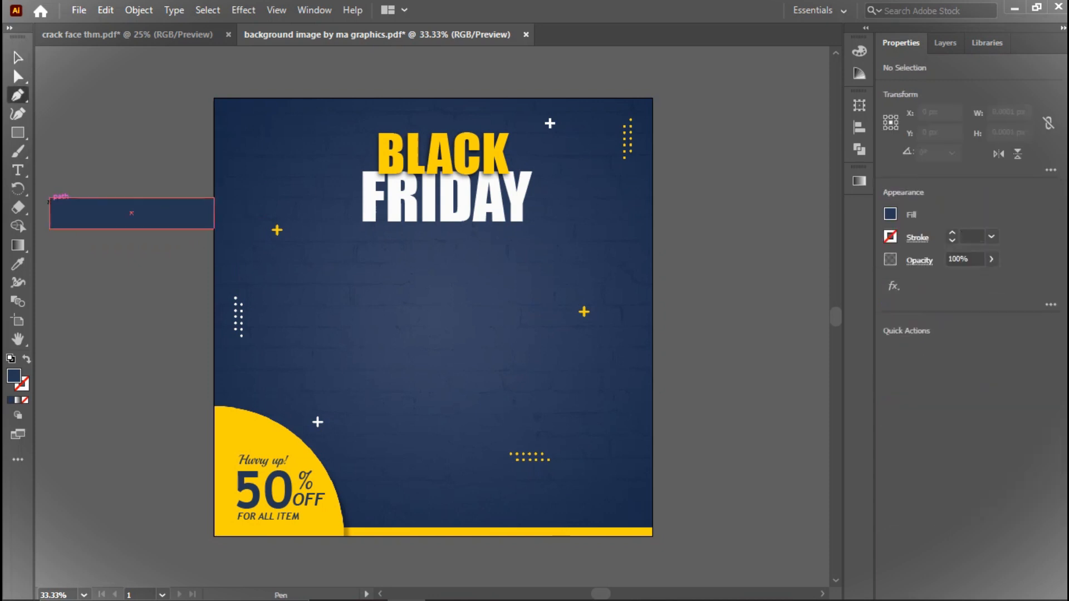
left_click(49, 197)
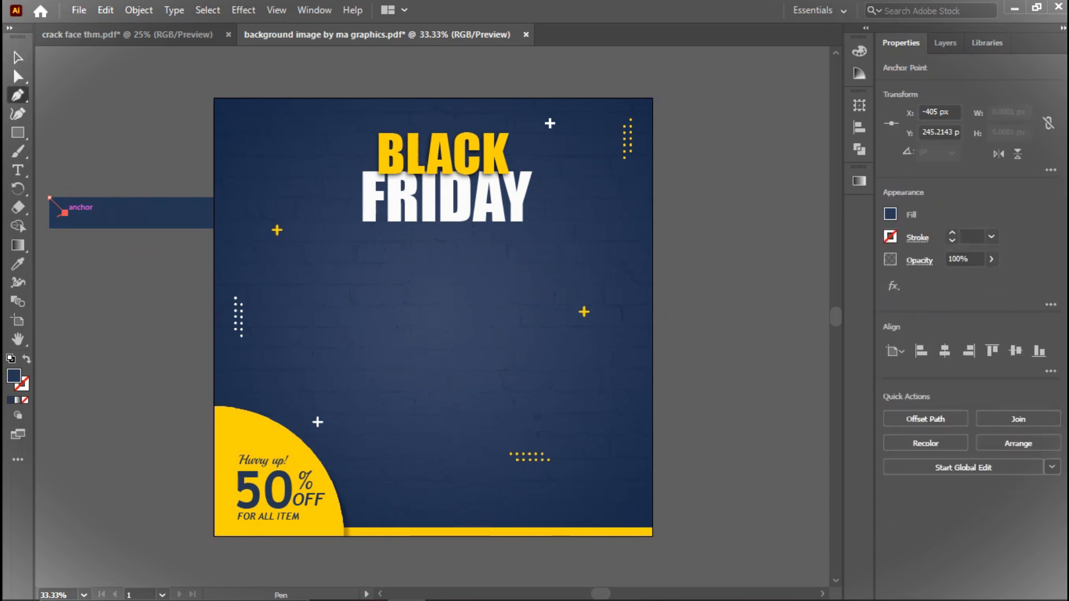
key("v")
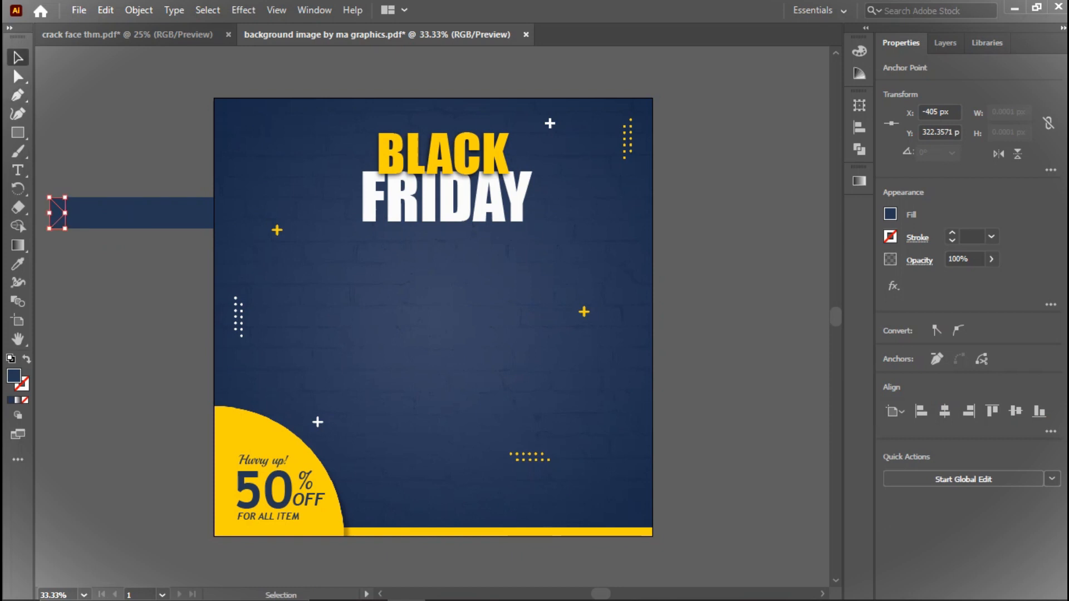
left_click(65, 167)
- Make a horizontally mirrored copy of the triangle and move it to the rectangle's right end
right_click(56, 211)
mouse_move(111, 477)
left_click(262, 399)
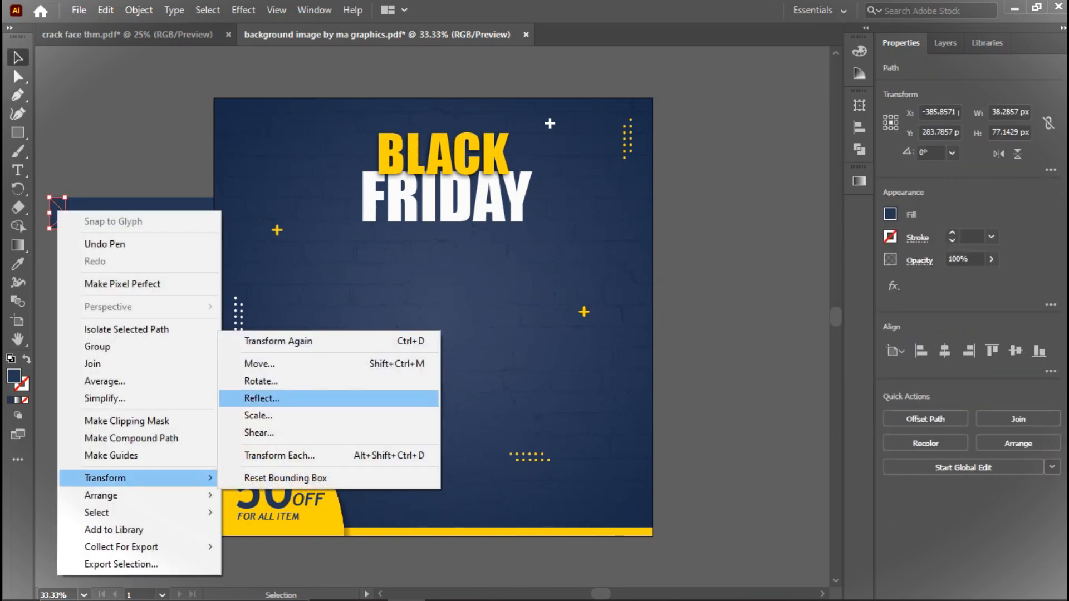
left_click(456, 406)
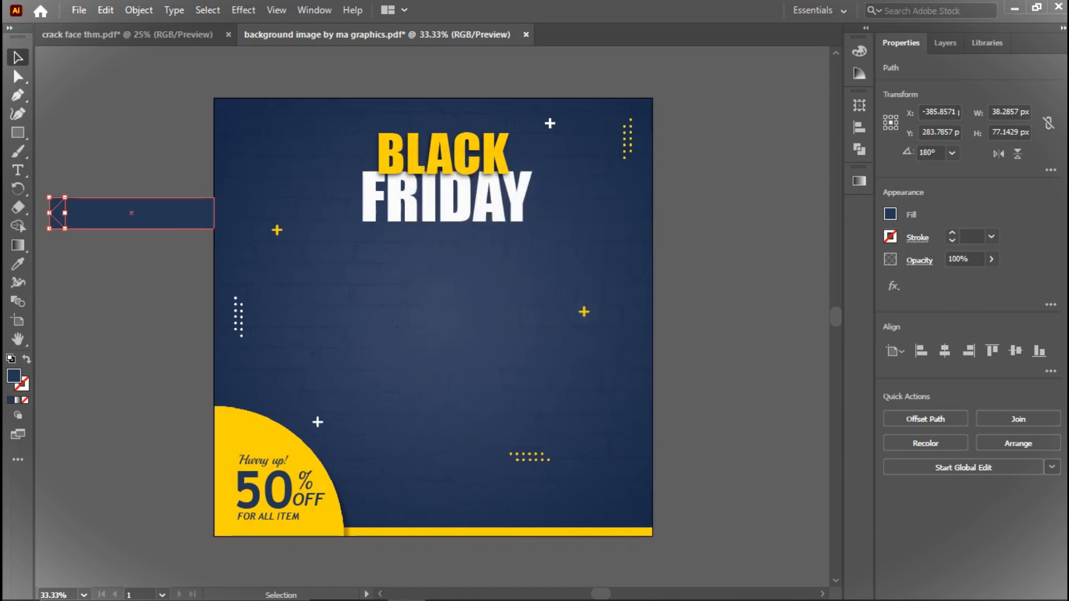
left_click_drag(57, 213, 202, 213)
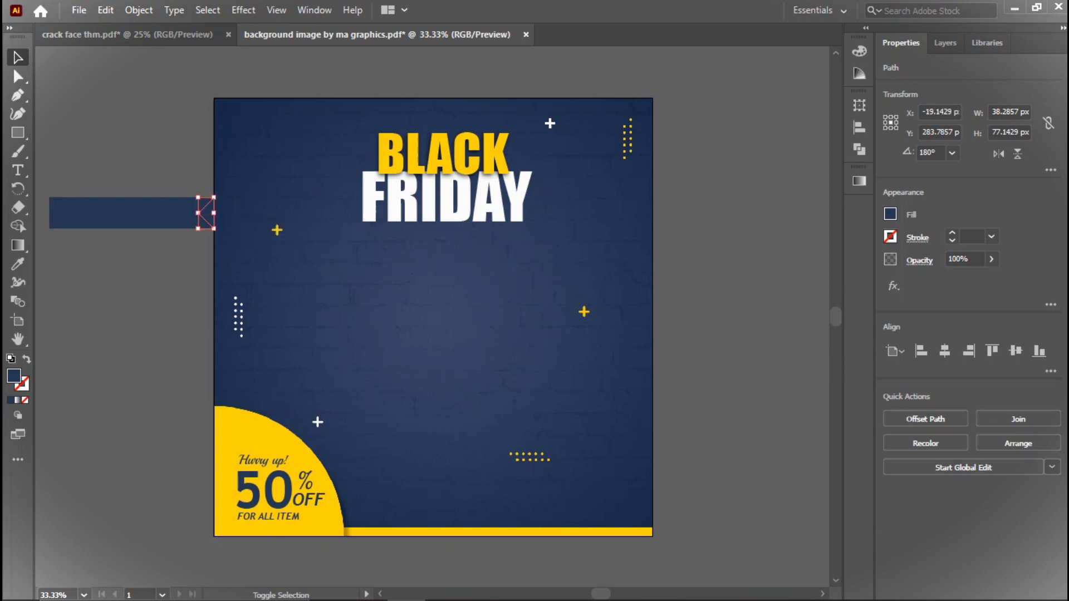
- Cut both triangles out of the rectangle with Shape Builder and move the resulting ribbon below FRIDAY
key("ctrl+shift+a")
key("ctrl+a")
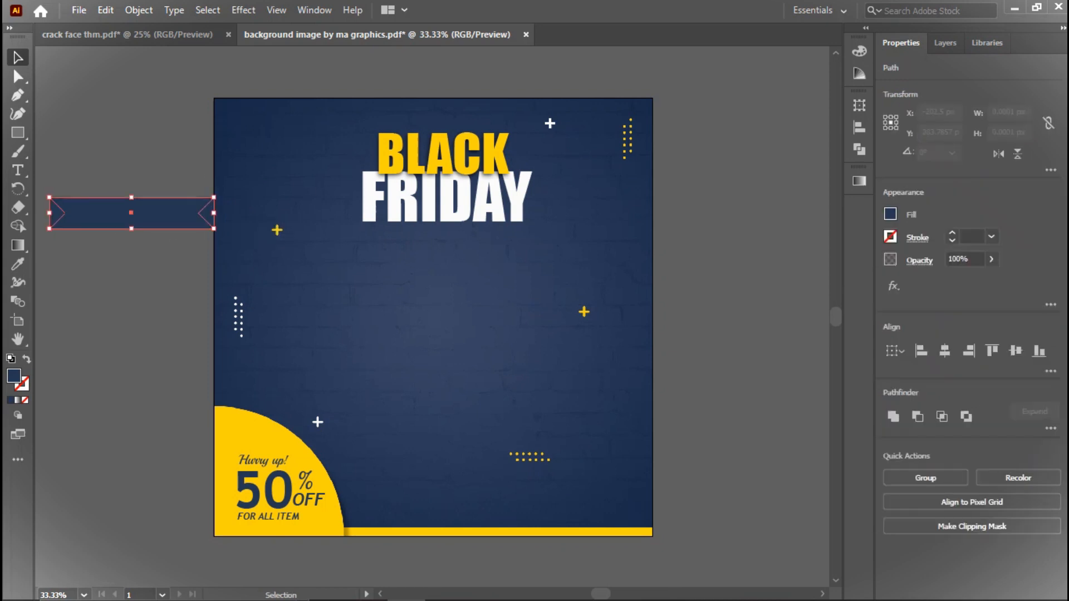
key("shift+m")
left_click_drag(56, 212, 471, 241)
key("v")
key("ctrl+shift+a")
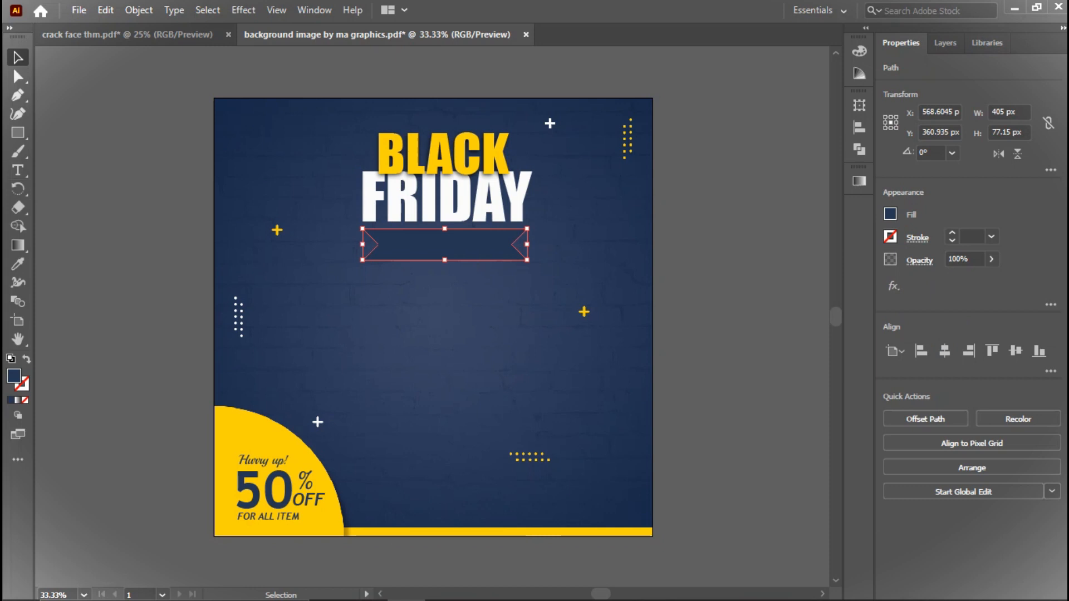
- Apply the yellow quarter circle's appearance to the ribbon with the Eyedropper
left_click(18, 264)
left_click(244, 437)
left_click(18, 57)
left_click(128, 183)
- Add a new placeholder text, shrink it to about 110 pt and move it across the artboard's left edge
left_click(18, 170)
left_click(79, 198)
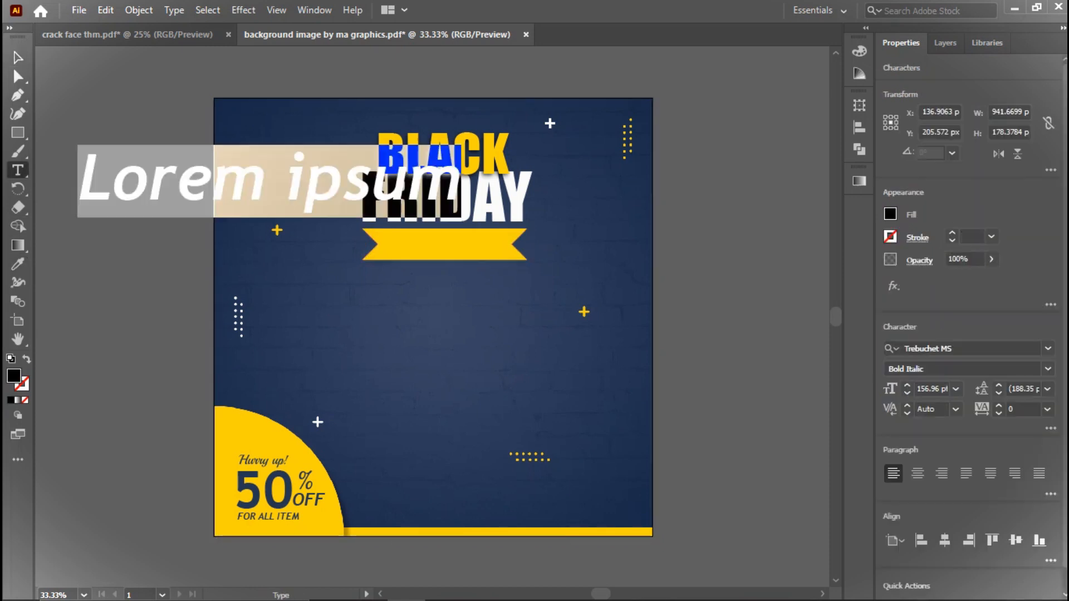
key("Escape")
mouse_move(461, 218)
left_mouse_down()
mouse_move(476, 215)
mouse_move(442, 207)
left_mouse_up()
left_click_drag(347, 176, 253, 180)
left_click(18, 170)
left_click(111, 184)
key("ctrl+a")
key("BackSpace")
type("SPEAS")
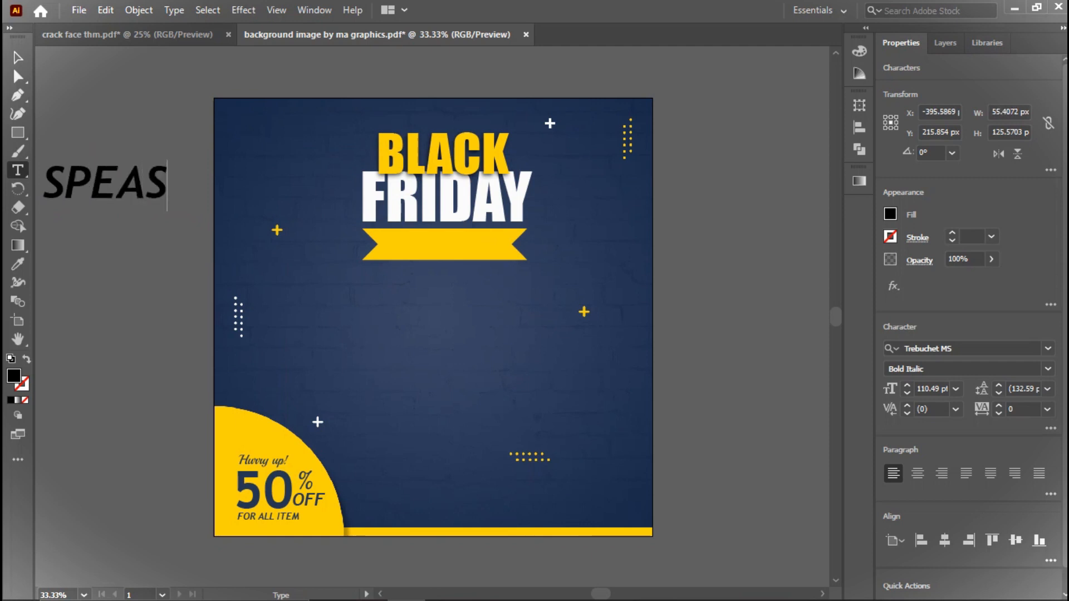
key("BackSpace")
key("BackSpace")
key("BackSpace")
key("BackSpace")
key("BackSpace")
key("BackSpace")
type("I")
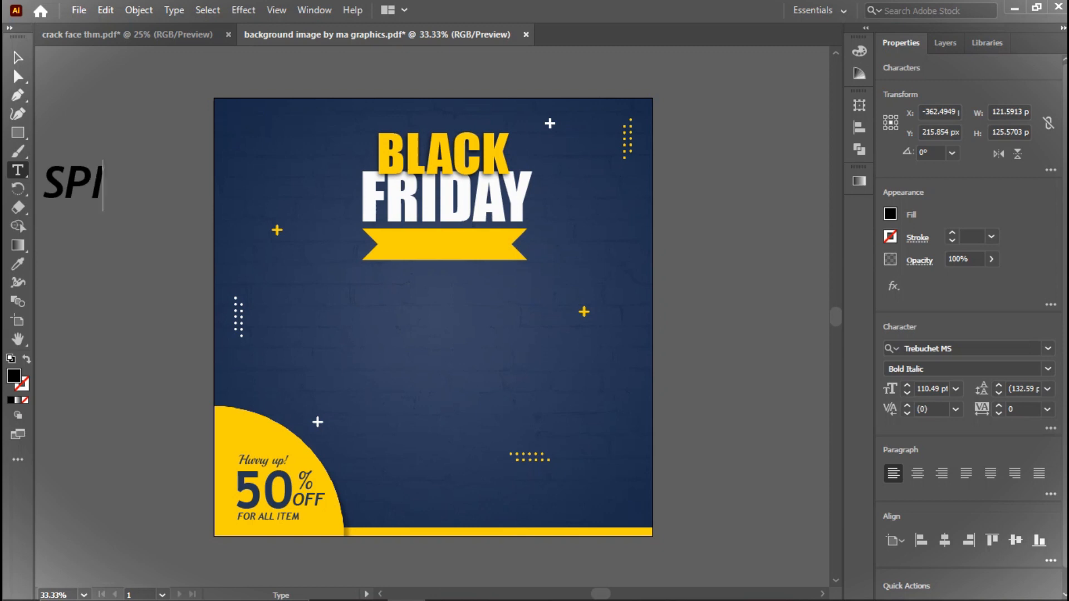
type("SEL")
key("BackSpace")
key("BackSpace")
key("BackSpace")
key("BackSpace")
key("BackSpace")
key("BackSpace")
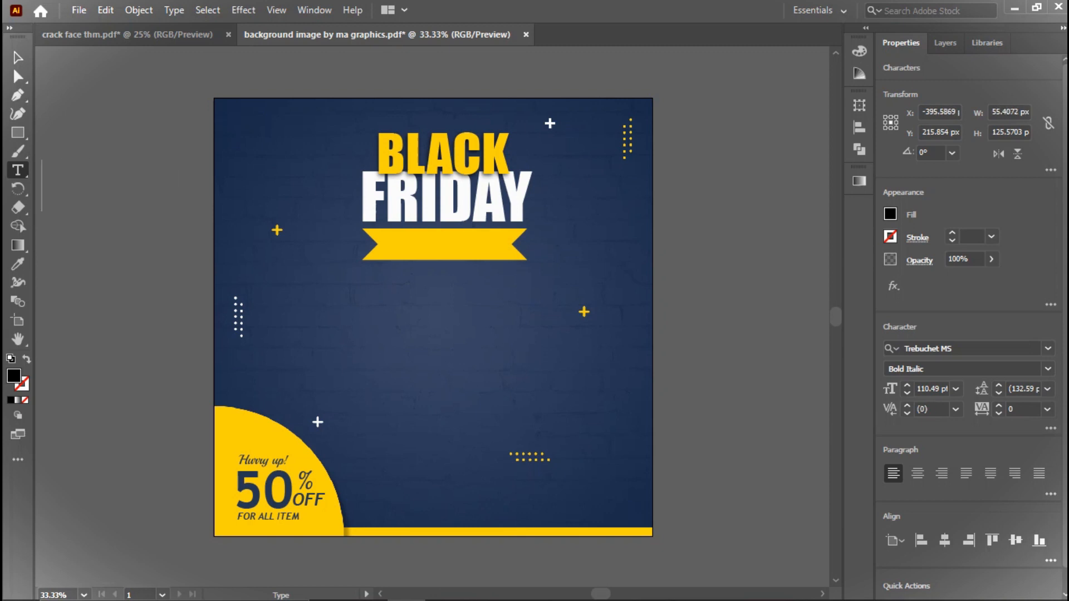
key("Escape")
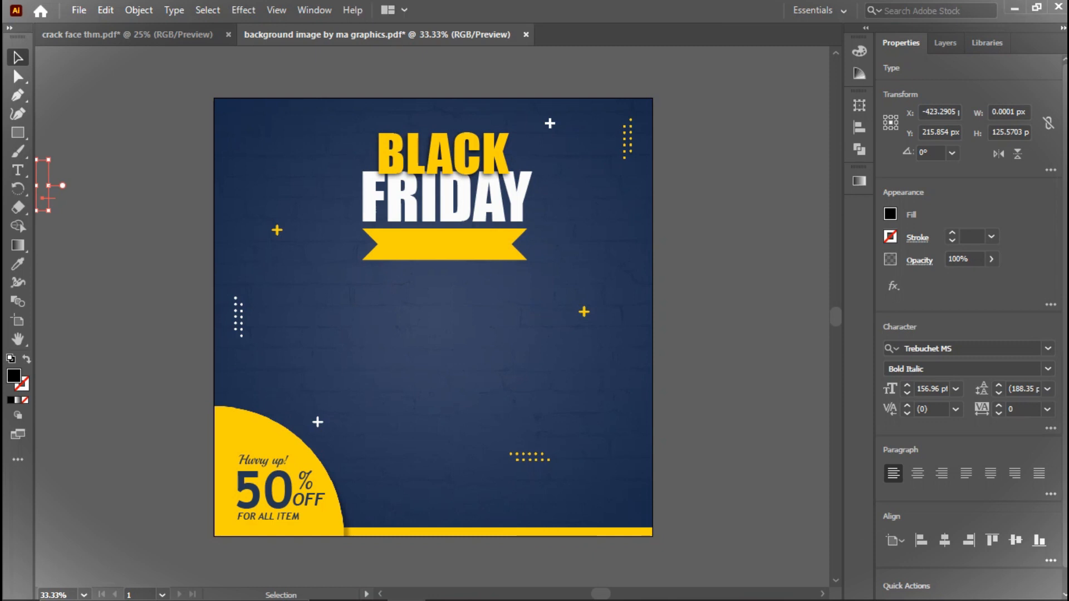
key("Delete")
- Add a new text reading SPECIAL OFFER near the artboard's upper-left edge
left_click(18, 170)
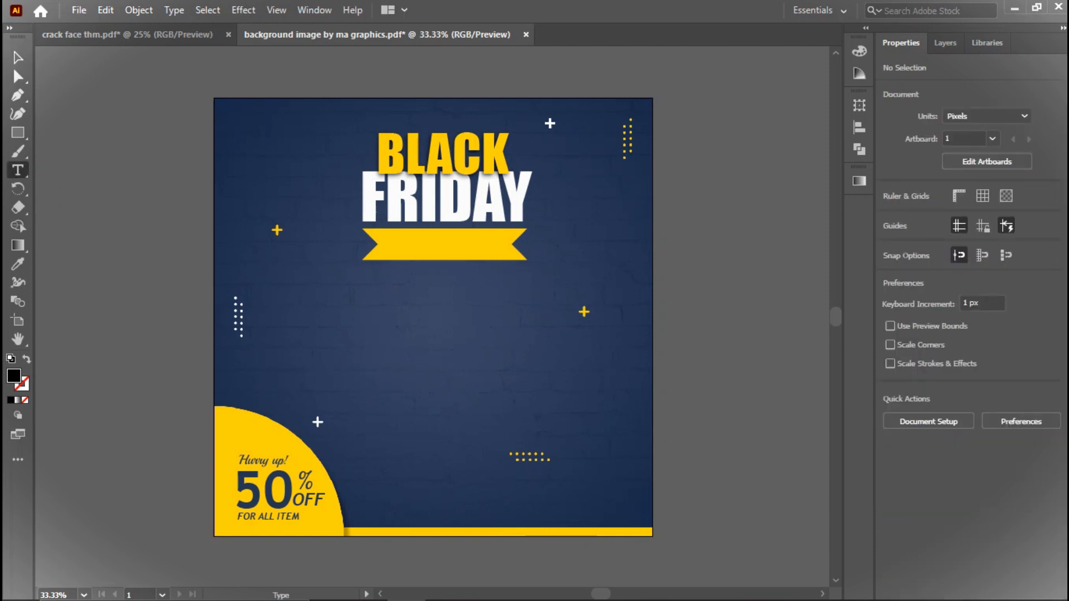
left_click(62, 161)
key("Escape")
double_click(94, 144)
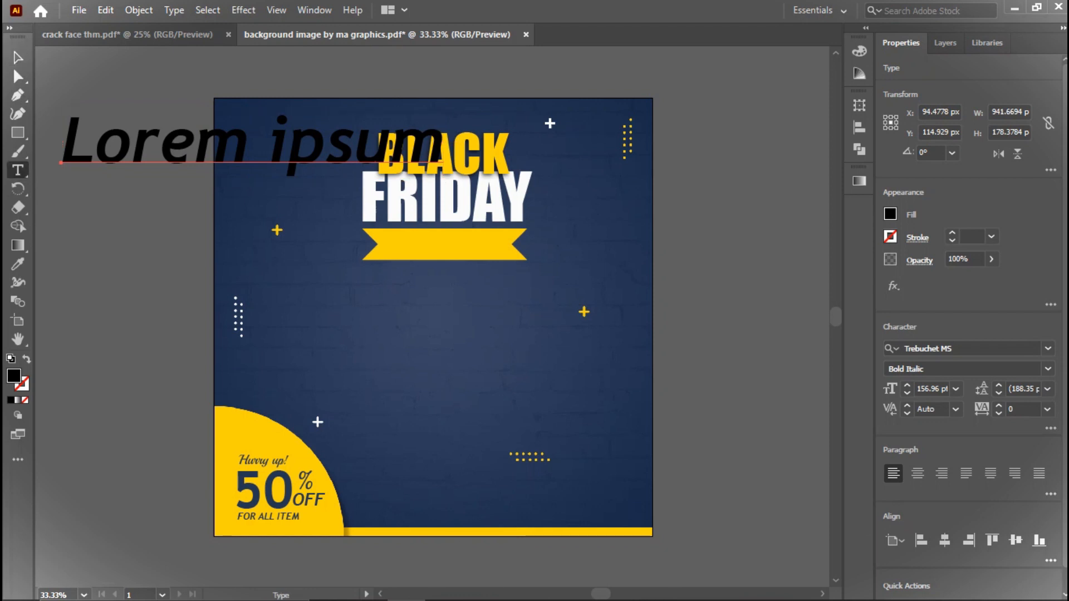
key("ctrl+a")
type("S")
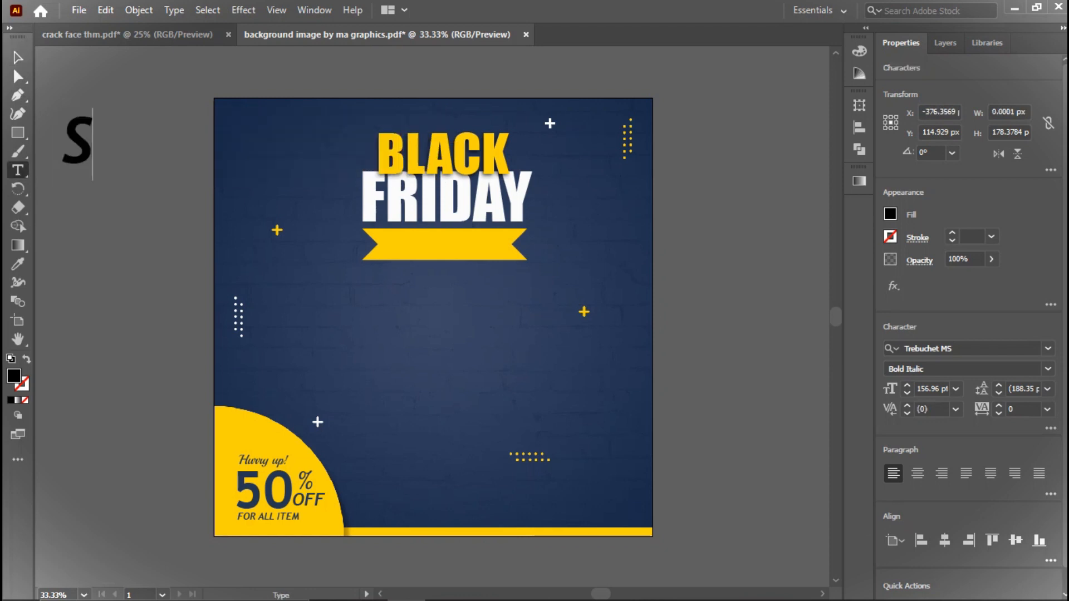
type("PECIAL OFFER")
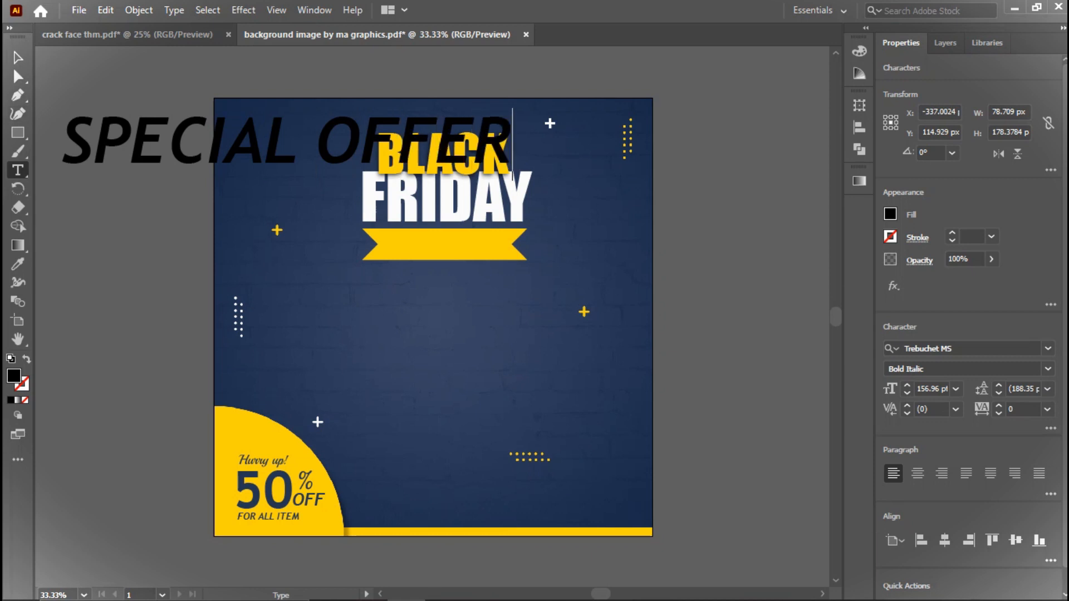
- Shrink SPECIAL OFFER to about 49 pt beside the artboard's right edge and set it in Impact with 60 tracking
left_click(17, 58)
left_click_drag(513, 144, 795, 259)
left_click(1049, 349)
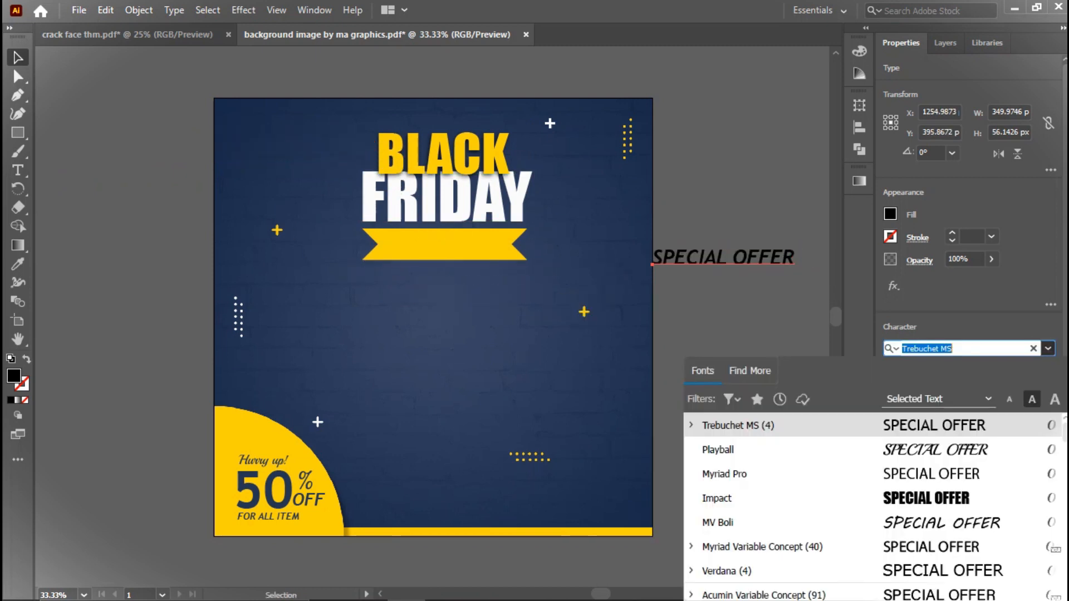
left_click(769, 430)
key("alt+Right")
key("alt+Right")
key("alt+Right")
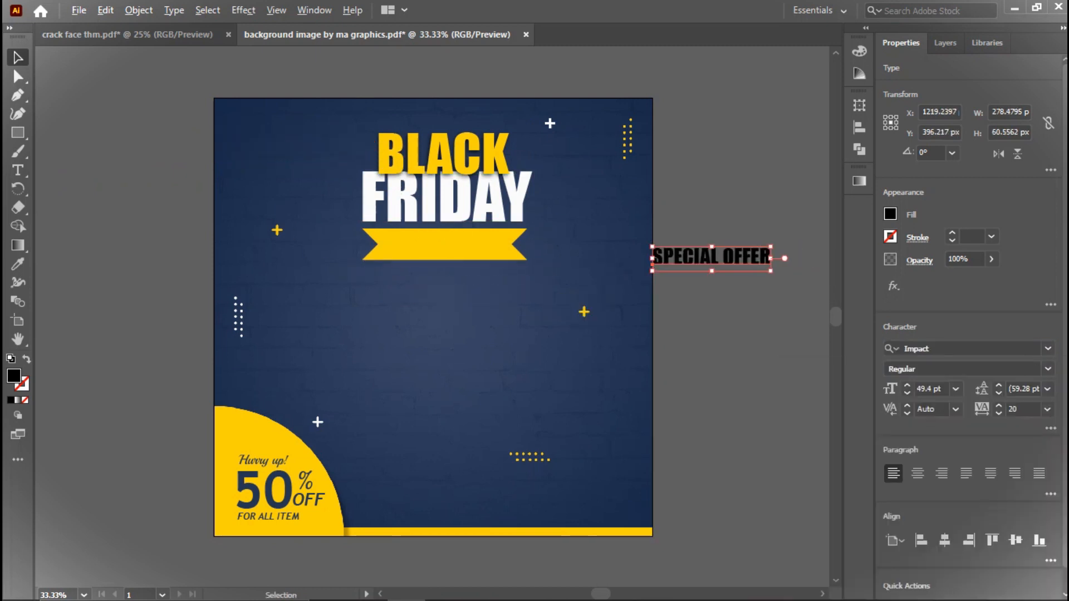
- Place SPECIAL OFFER on the yellow ribbon and colour it with the background's dark blue using the Eyedropper
left_click_drag(747, 255, 473, 245)
key("i")
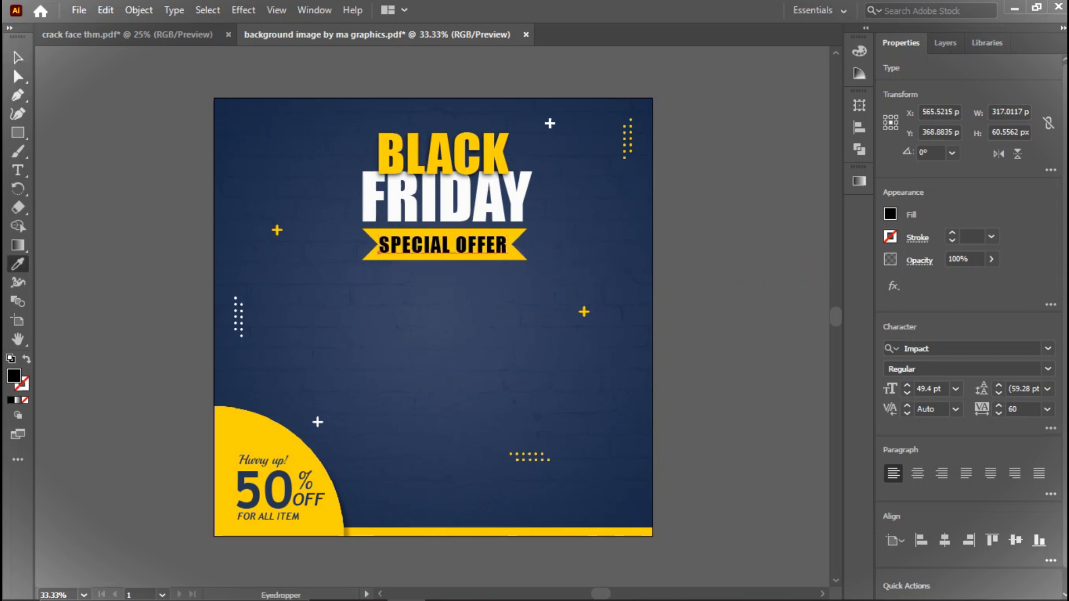
key("v")
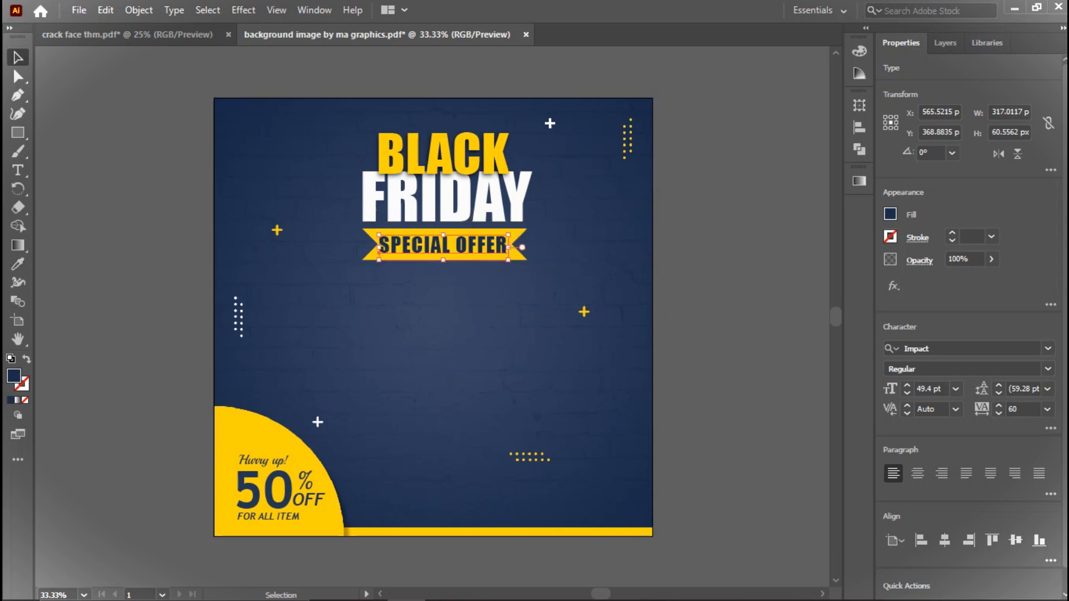
- Enlarge SPECIAL OFFER to about 53 pt with 40 tracking and nudge it right to centre it on the ribbon
key("alt+Left")
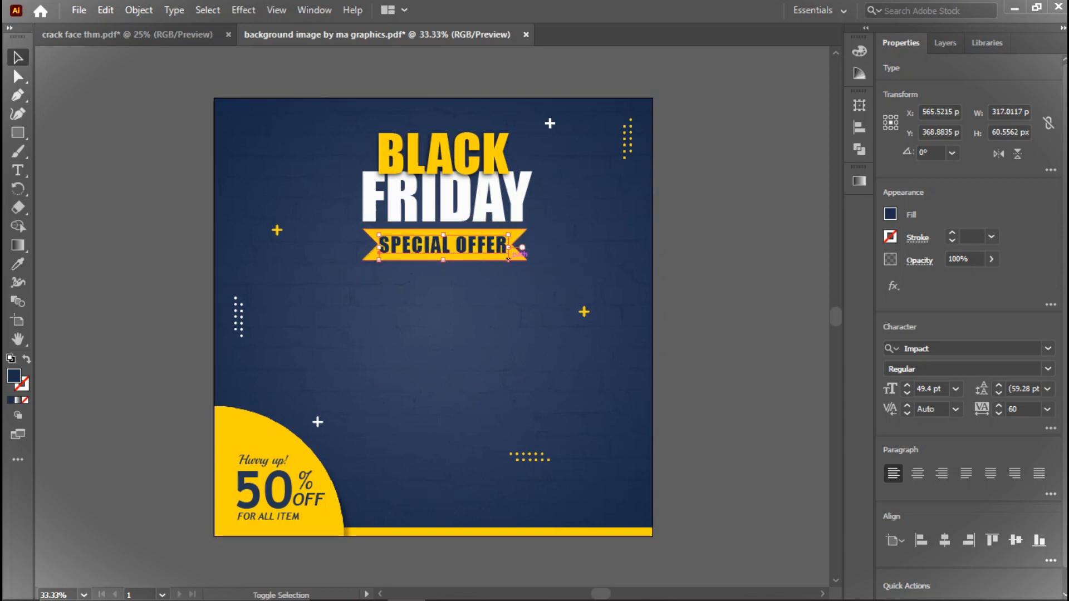
left_click_drag(508, 259, 509, 259)
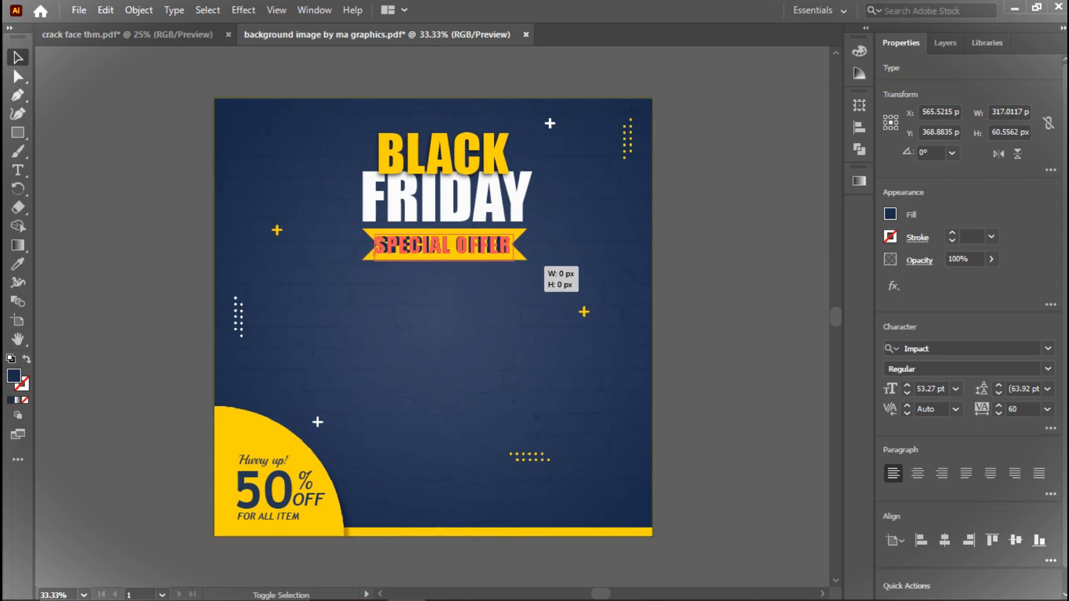
key("alt+Left")
key("Right")
key("Right")
key("Right")
key("Right")
key("Right")
key("Right")
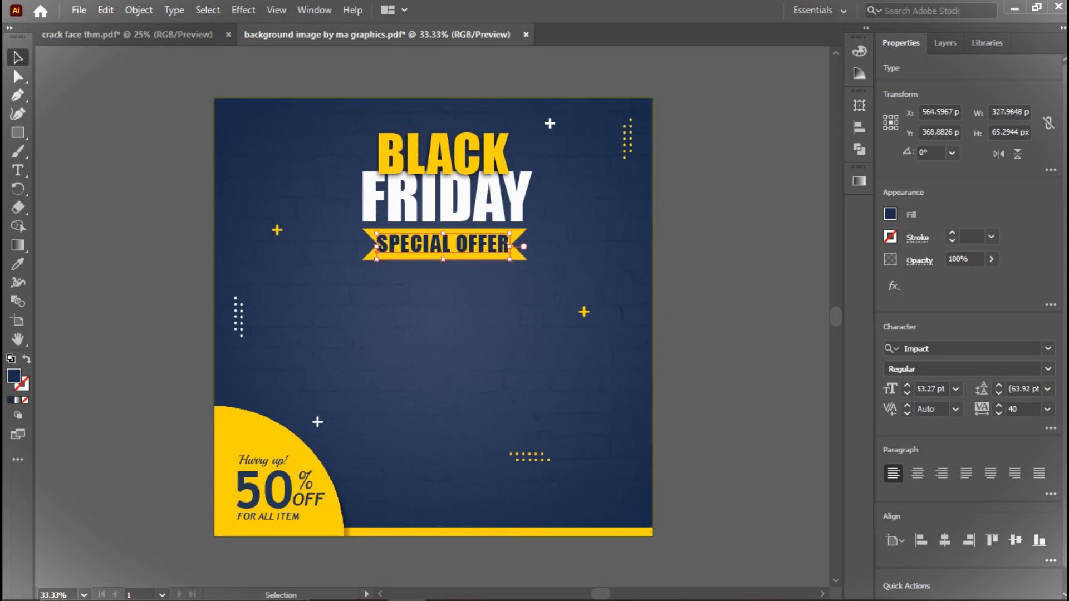
key("Right")
key("ctrl+shift+a")
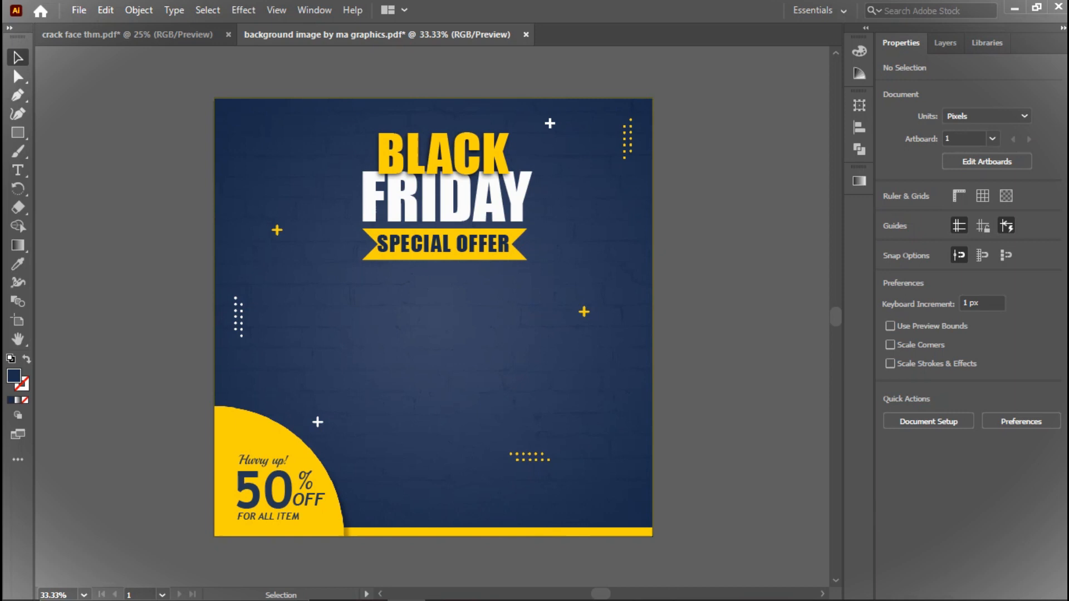
left_click(508, 246)
key("ctrl+shift+a")
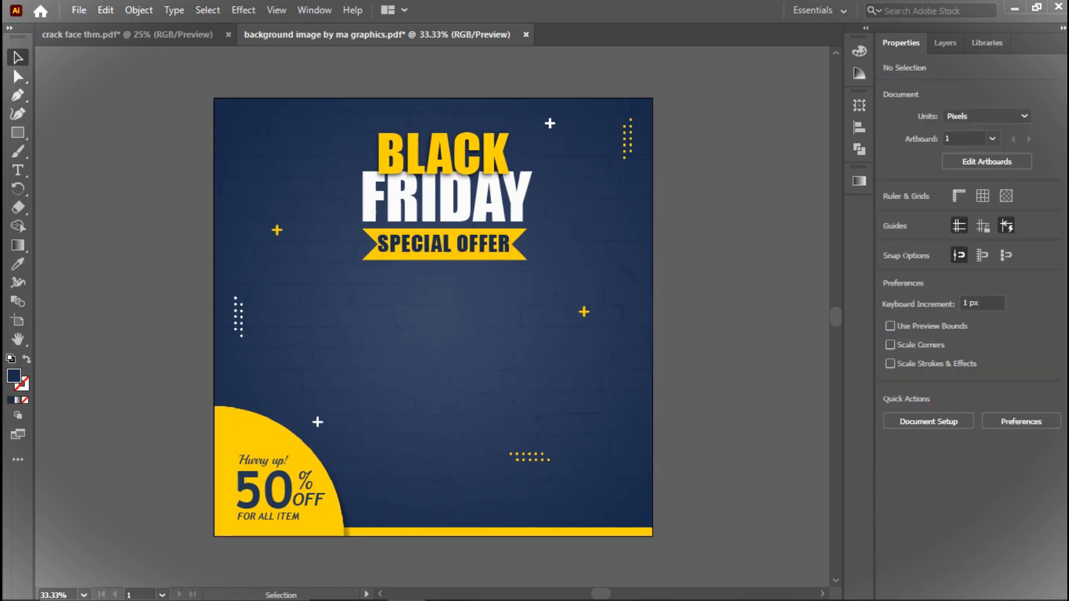
- Bring the yellow cart icon over from the crack face thm document and shrink it to about 58 px near the artboard's upper-left corner
left_click(127, 34)
left_click_drag(459, 338, 262, 123)
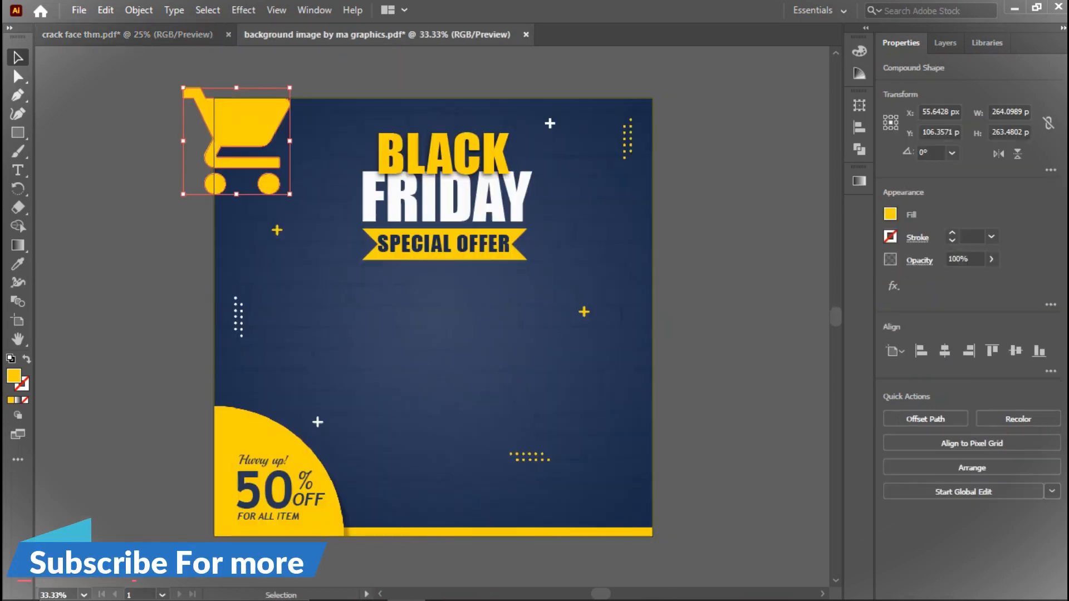
left_click_drag(289, 194, 250, 137)
left_click(267, 168)
left_click(220, 118)
left_click(232, 124)
left_click(262, 144)
left_click(239, 125)
- Nudge the cart icon left and up, closer to the artboard's upper-left corner
key("Left")
key("Left")
key("Left")
key("Left")
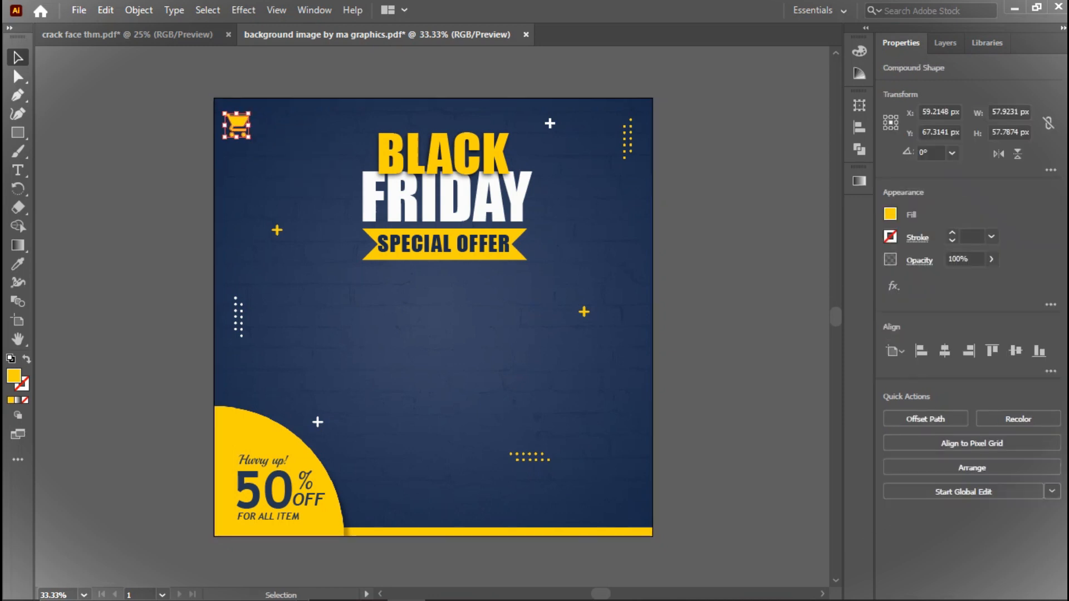
key("Left")
key("Up")
key("Up")
key("Up")
key("Up")
key("Up")
key("Up")
key("Up")
key("Up")
key("Up")
key("Up")
key("Up")
key("Up")
key("Up")
key("Up")
key("Up")
key("ctrl+shift+a")
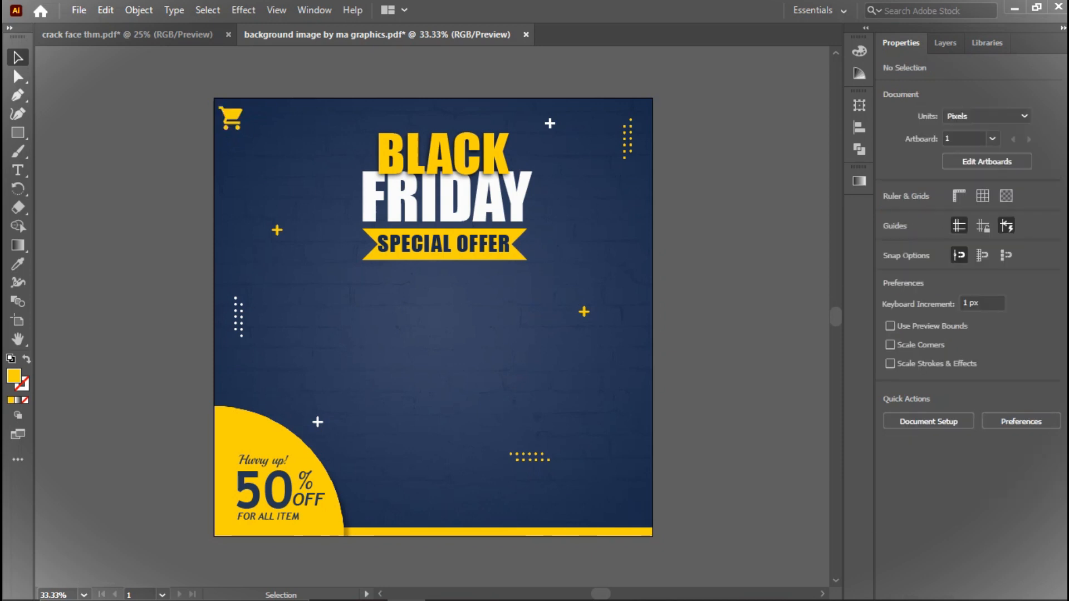
- Add a text reading LOGO, scaled to about 68 pt, outside the artboard's left edge
left_click(86, 161)
key("Escape")
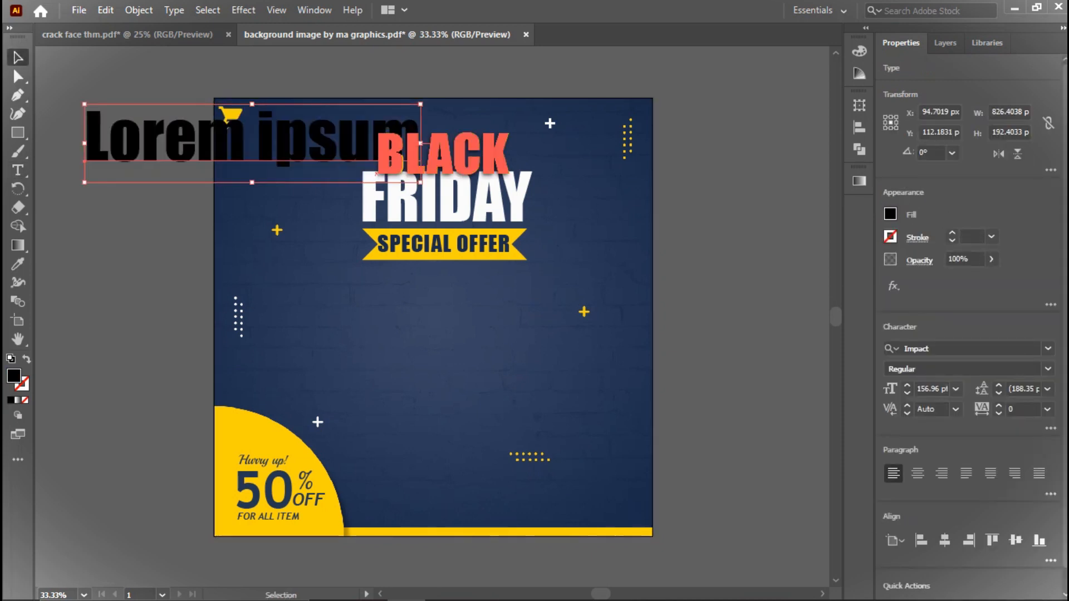
left_click_drag(84, 182, 89, 140)
key("t")
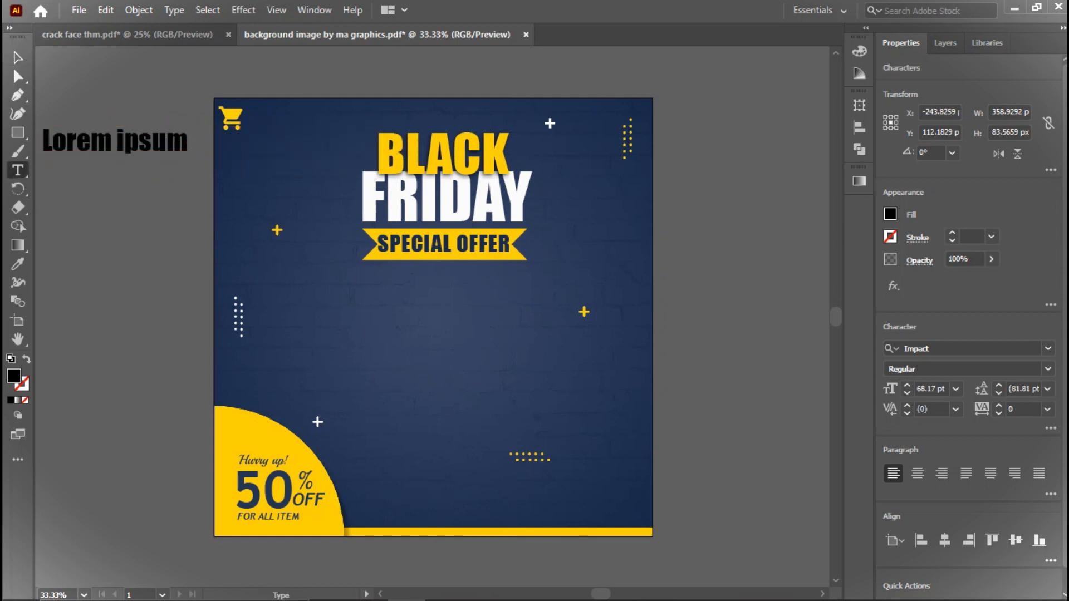
left_click(90, 144)
key("ctrl+a")
type("L")
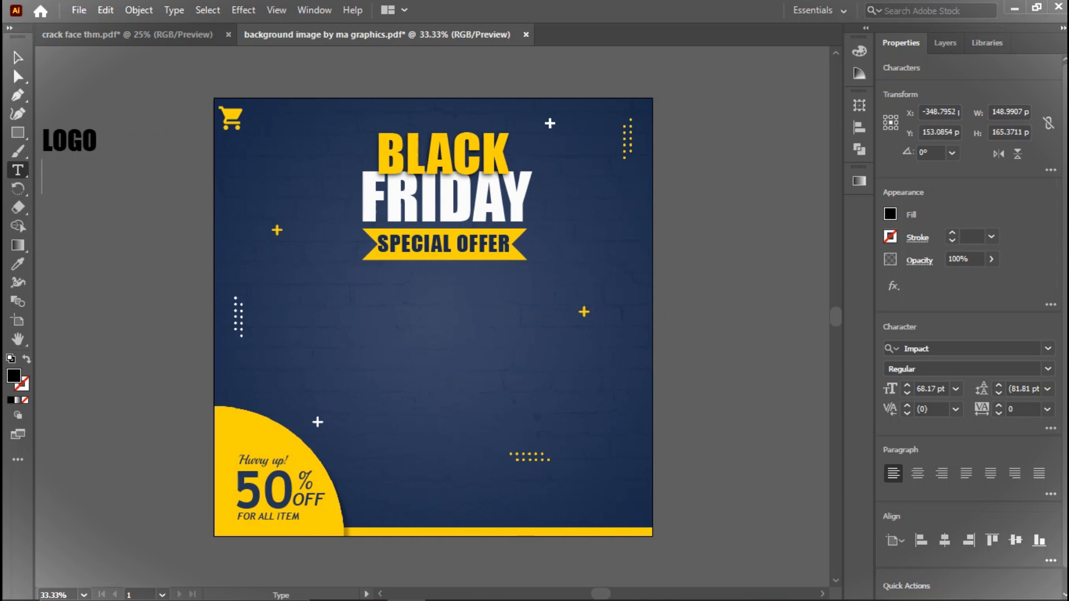
- Set the LOGO text in Trebuchet MS and shrink it to about 29 pt
left_click(18, 58)
left_click(128, 167)
left_click(84, 137)
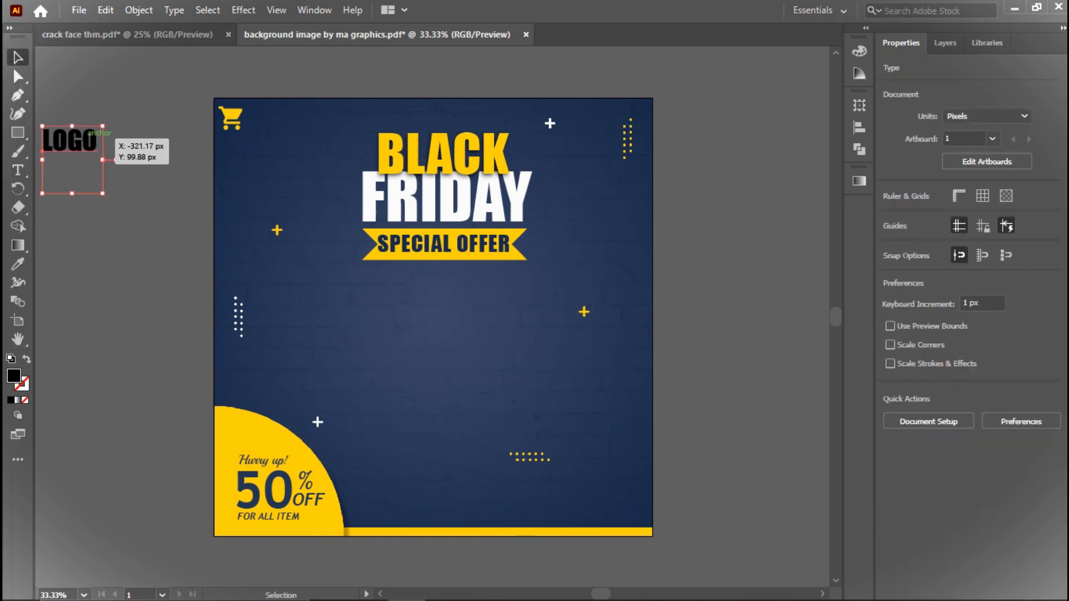
left_click(1048, 348)
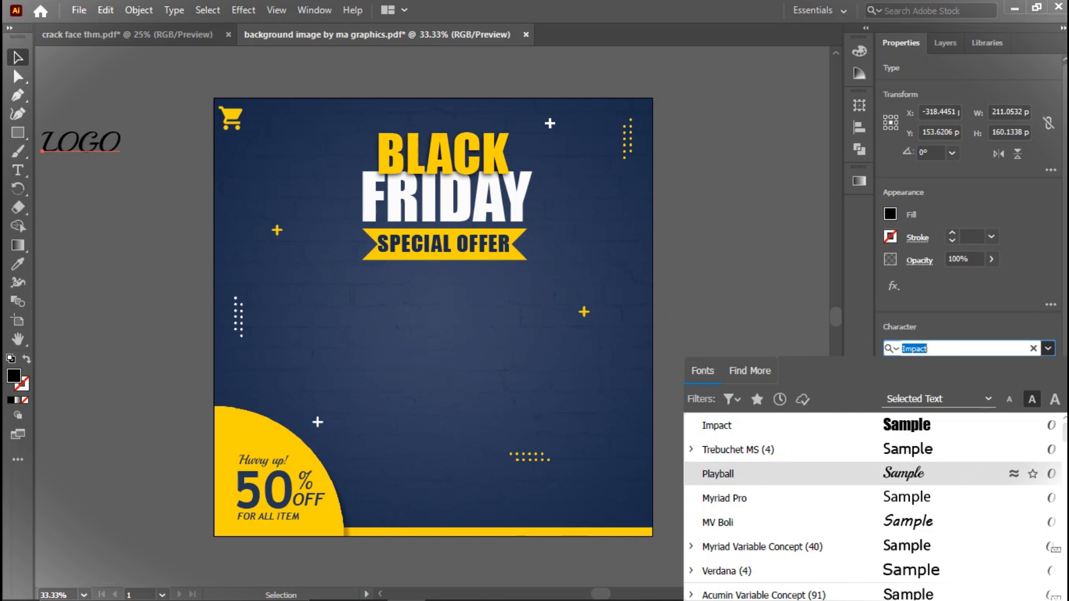
left_click(780, 449)
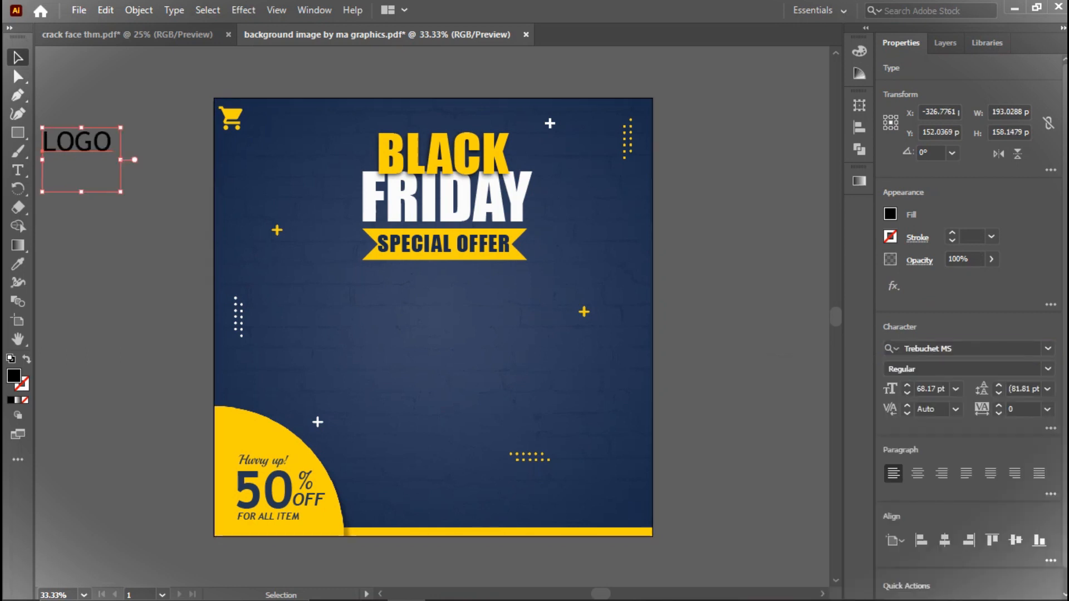
left_click_drag(121, 191, 115, 170)
left_click(115, 171)
left_click(70, 156)
- Copy FRIDAY's white text appearance onto LOGO with the Eyedropper and set LOGO's font to Myriad Pro
key("i")
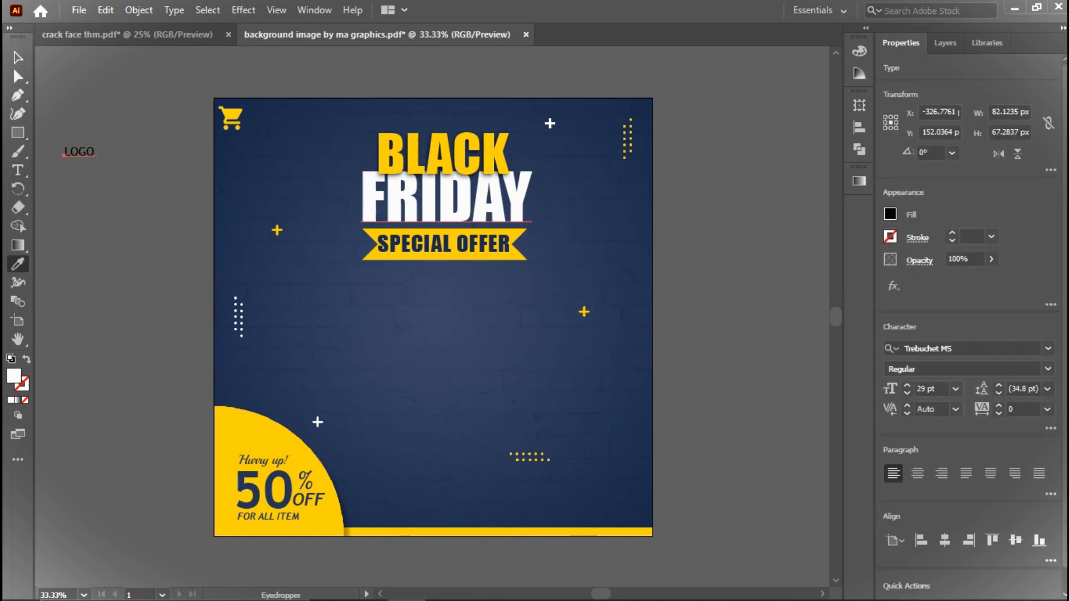
left_click(446, 198)
key("v")
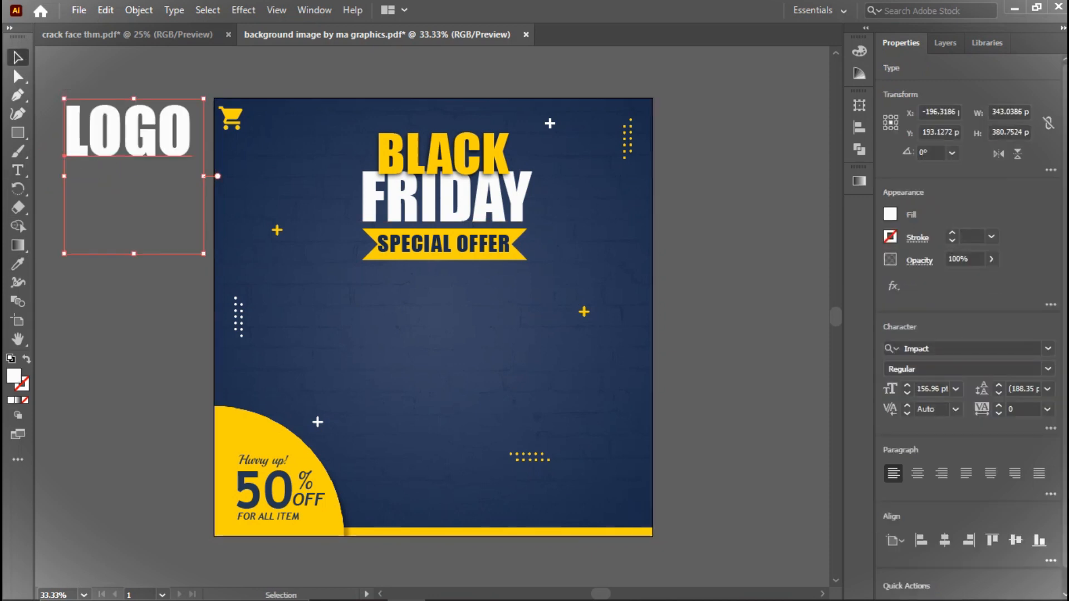
left_click(1047, 348)
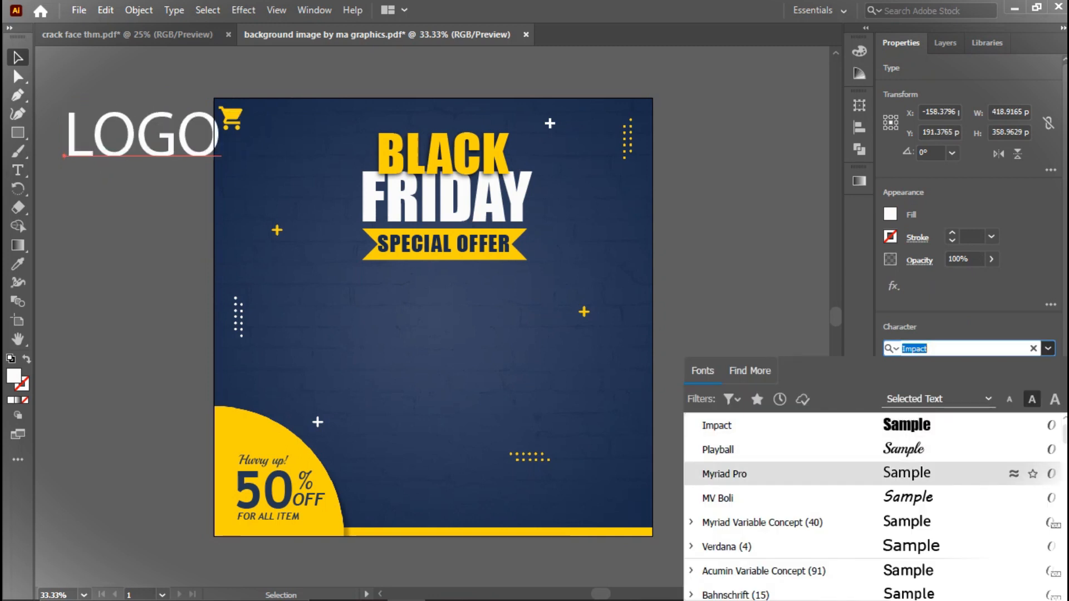
left_click(723, 474)
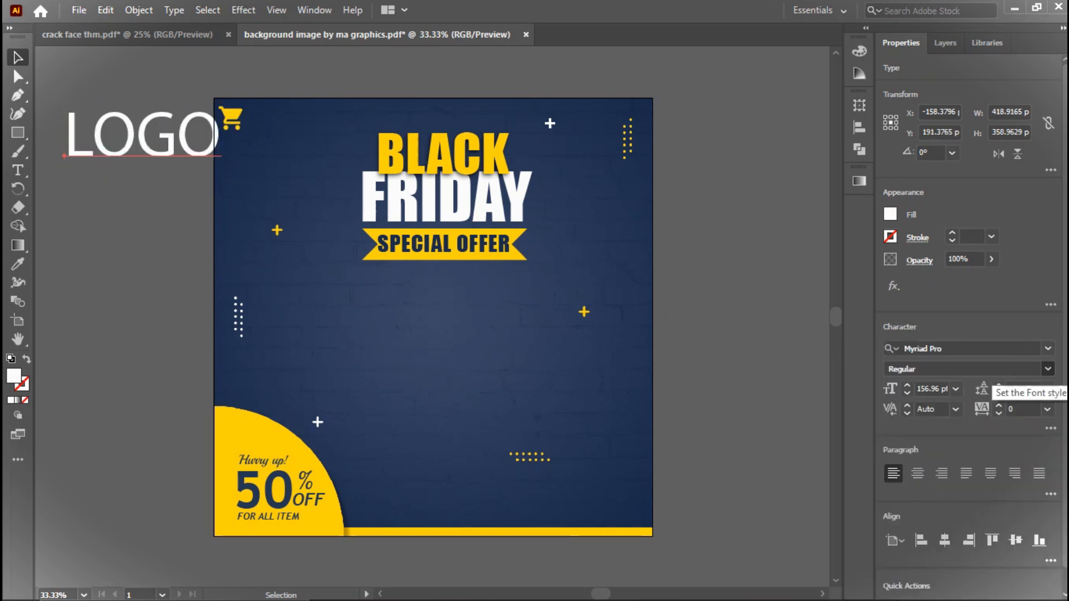
- Shrink LOGO to about 26 pt, move it right beside the cart icon and place a copy directly below it
left_click_drag(235, 248, 249, 127)
key("ctrl+shift+a")
key("ctrl+shift+a")
- Replace the lower LOGO copy with HERE and widen its letter tracking to match the word above
key("t")
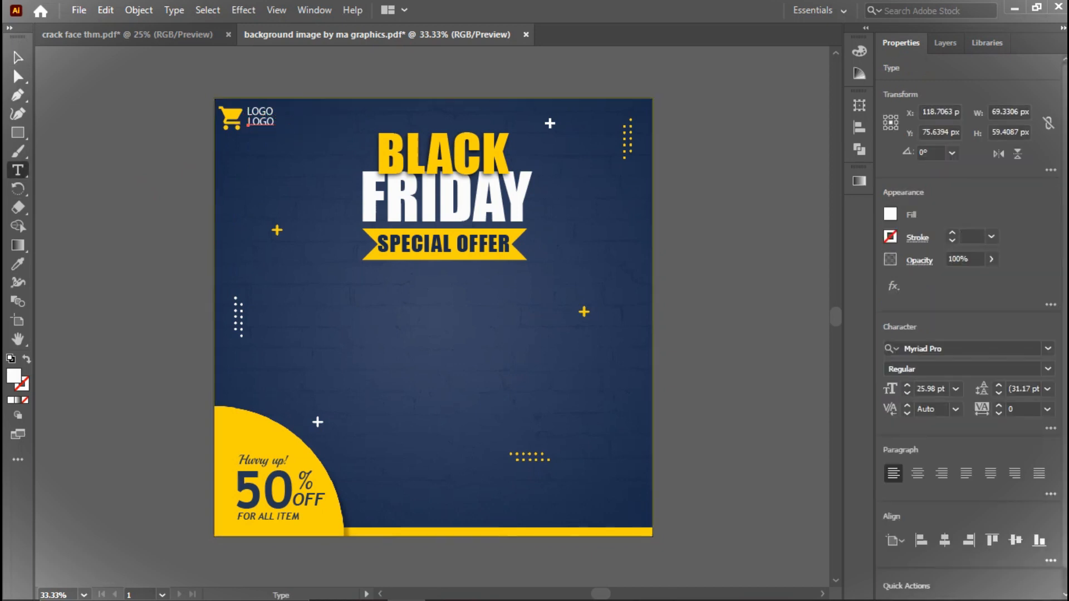
double_click(266, 122)
key("BackSpace")
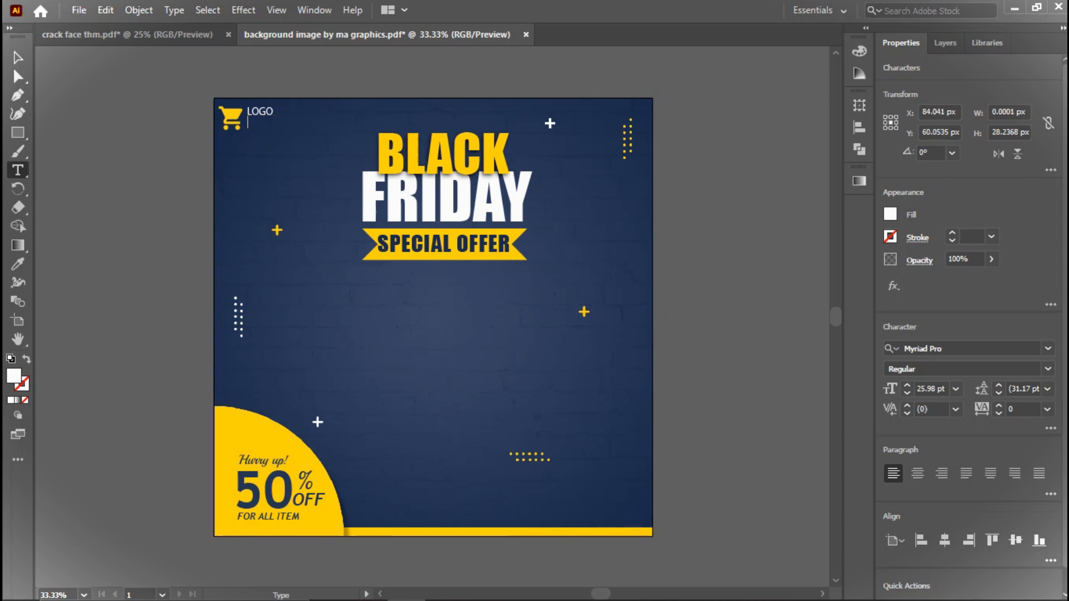
key("Escape")
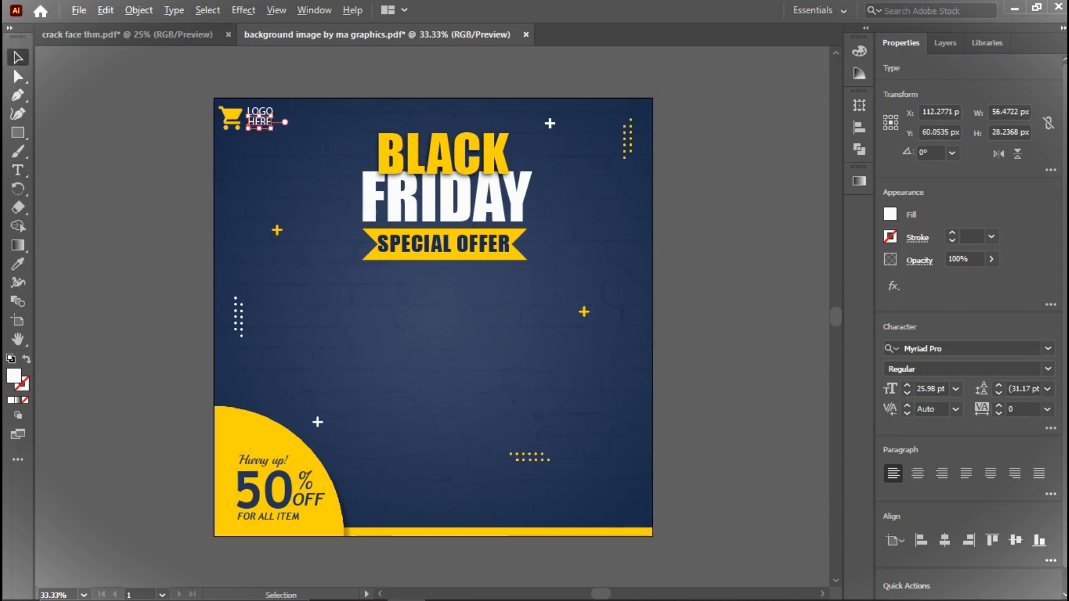
left_click(233, 105)
left_click(254, 122)
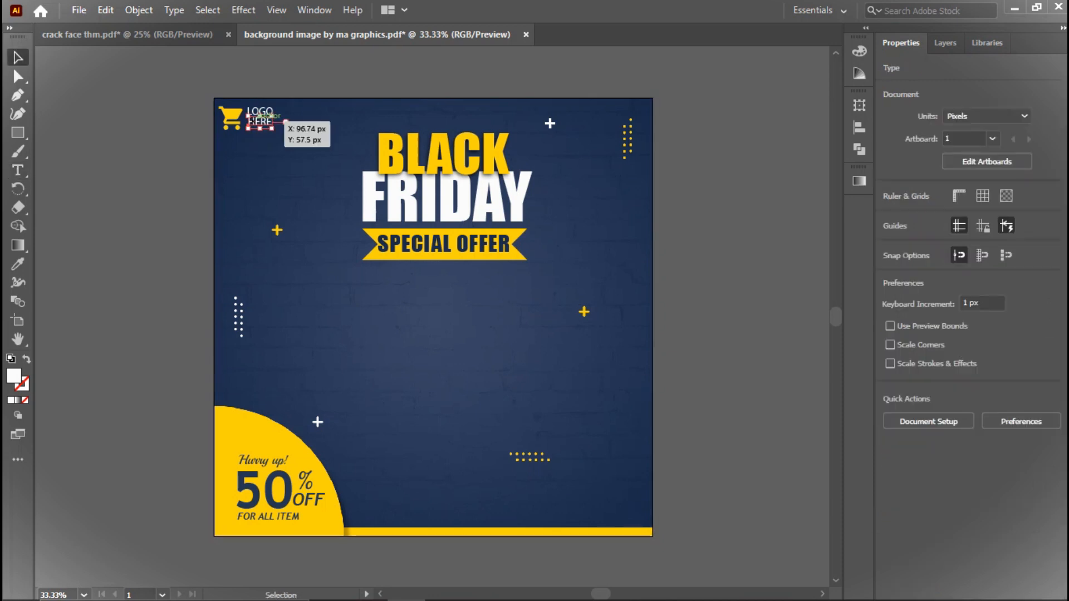
key("alt+Right")
left_click(240, 107)
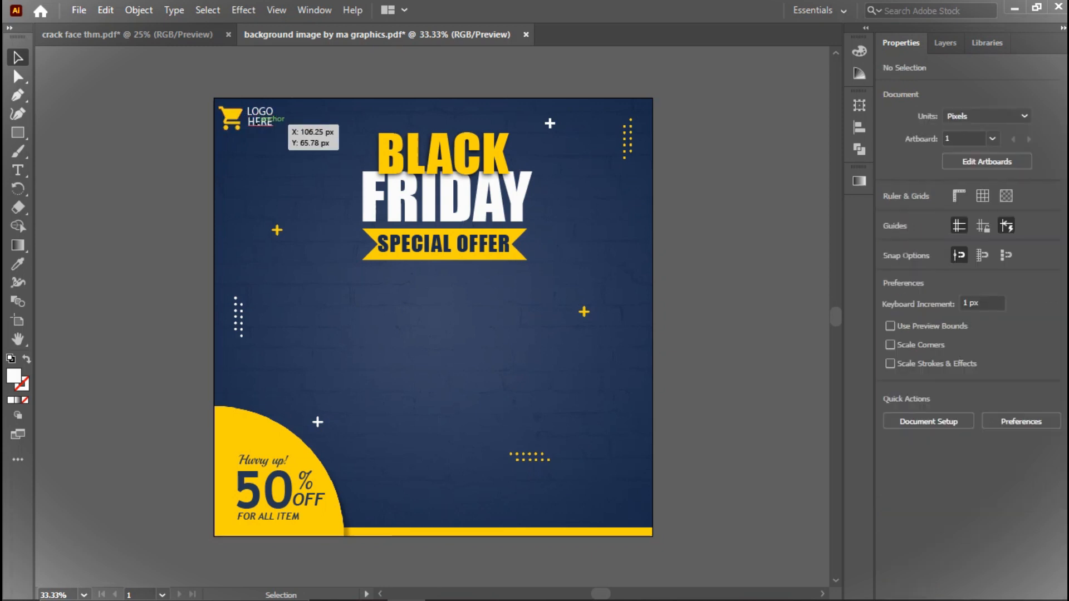
- Line up HERE beneath LOGO and move both words slightly closer to the cart icon
left_click(295, 121)
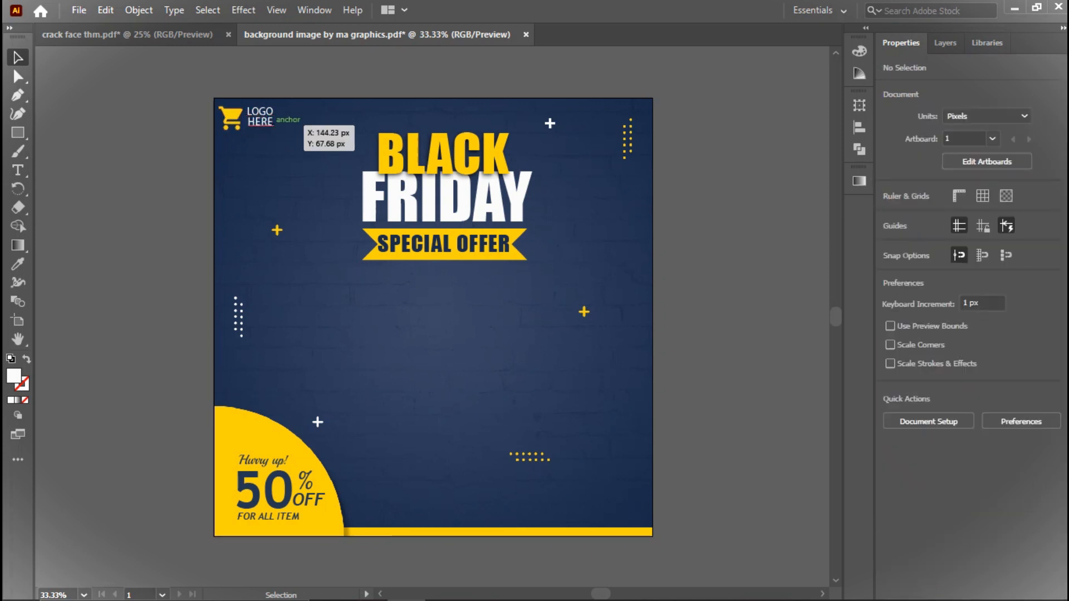
key("alt+Right")
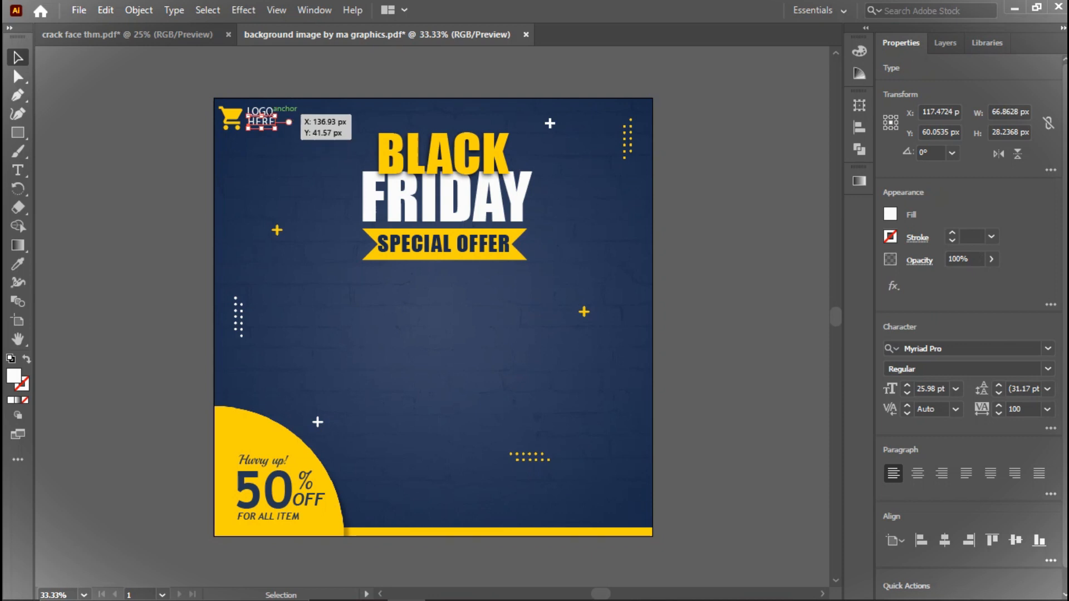
left_click(288, 120)
left_click(289, 121)
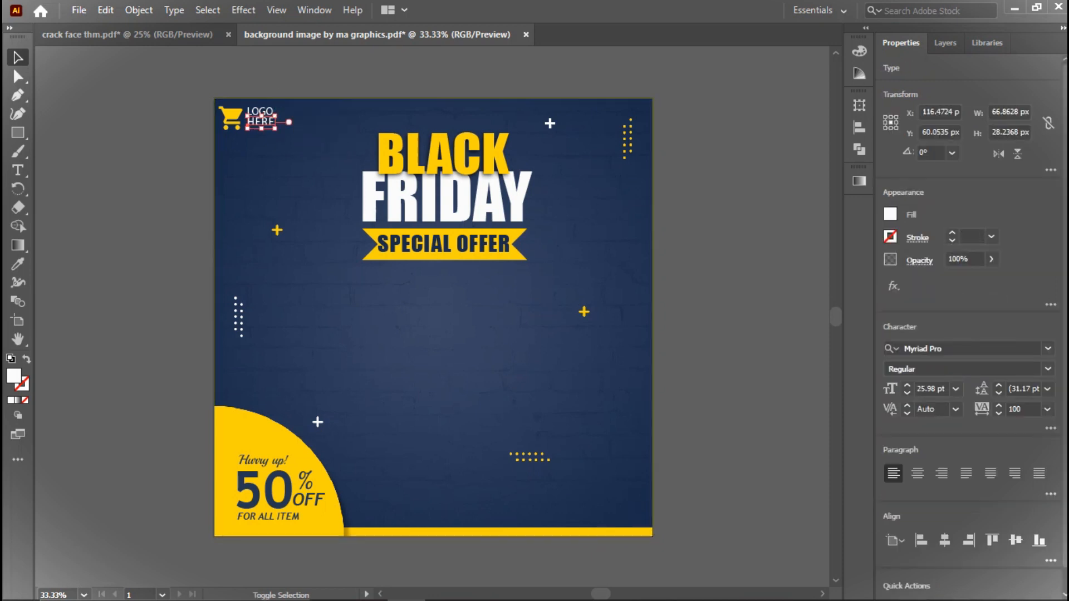
left_click(263, 108, "shift")
left_click(263, 107)
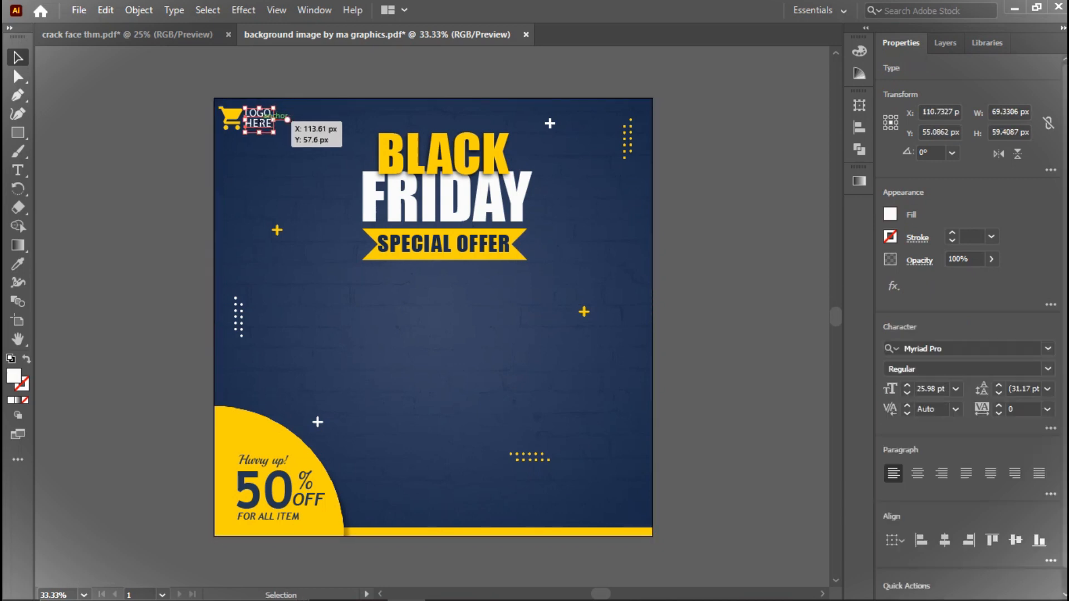
key("ctrl+shift+a")
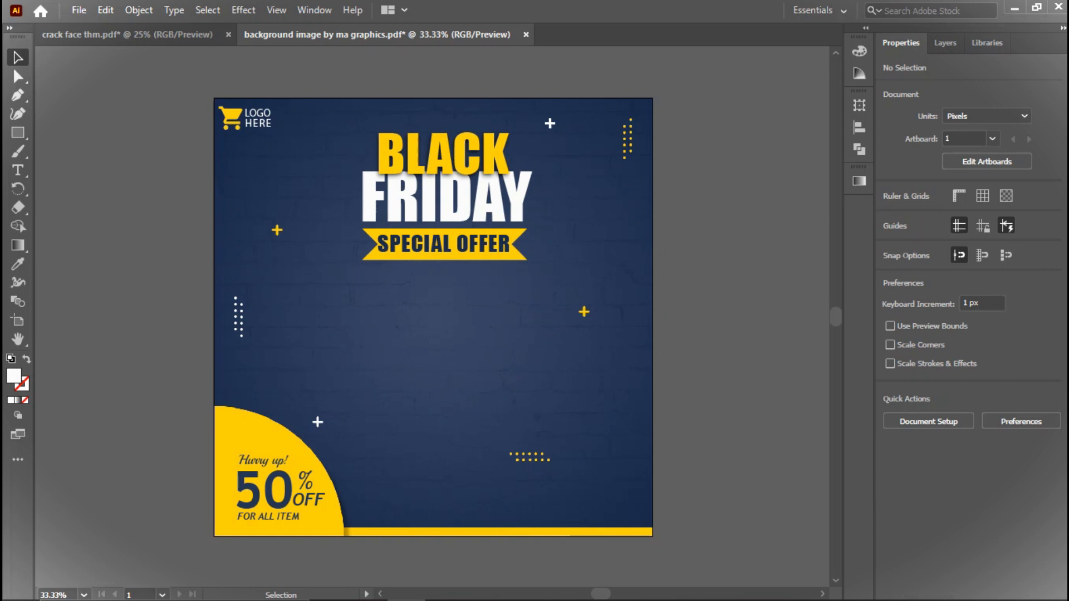
left_click(67, 167)
key("Escape")
left_click_drag(78, 162, 54, 174)
left_click_drag(390, 196, 367, 173)
left_click_drag(303, 160, 524, 393)
key("t")
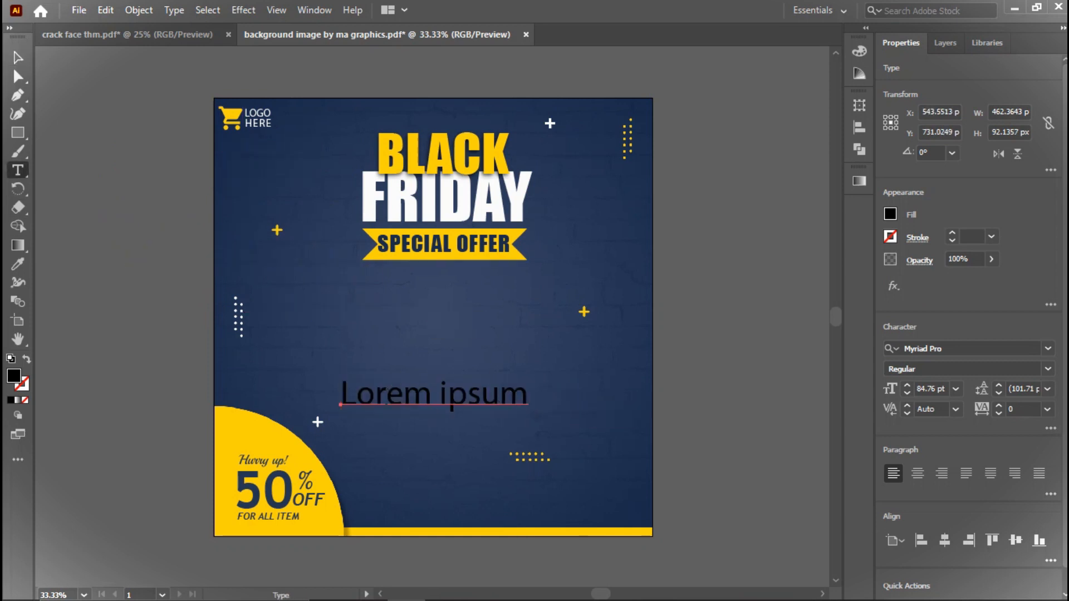
key("ctrl+a")
type("WWW")
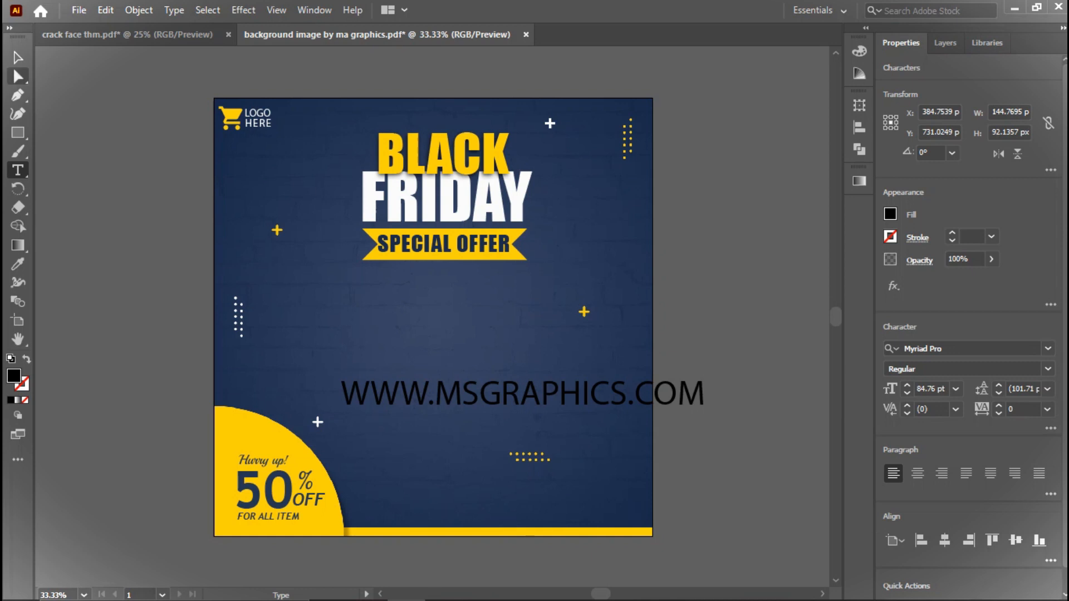
left_click(17, 57)
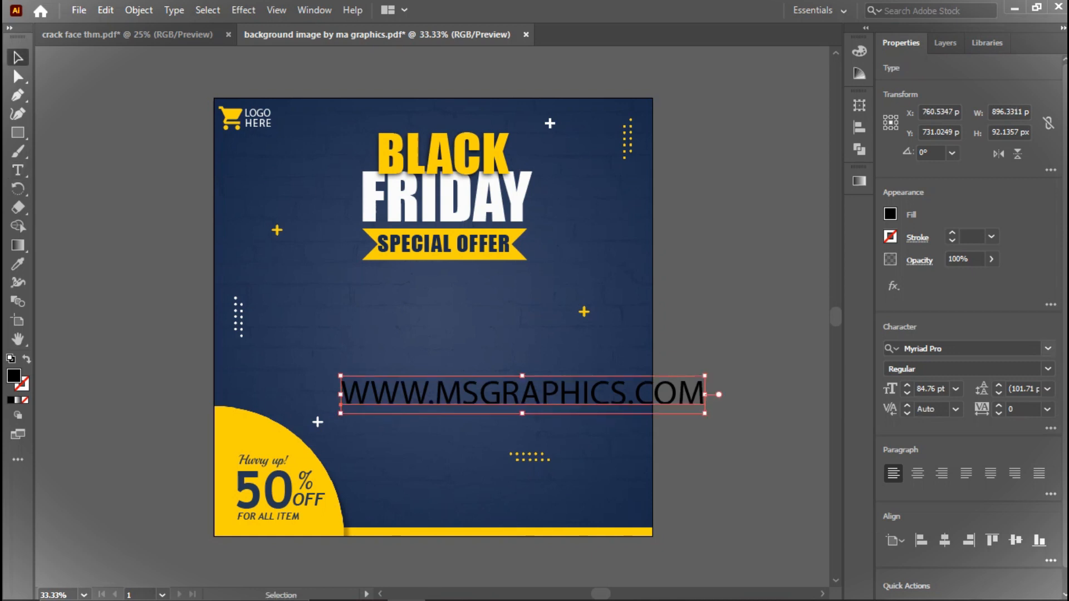
- Set the website text's font to Bahnschrift
left_click(921, 348)
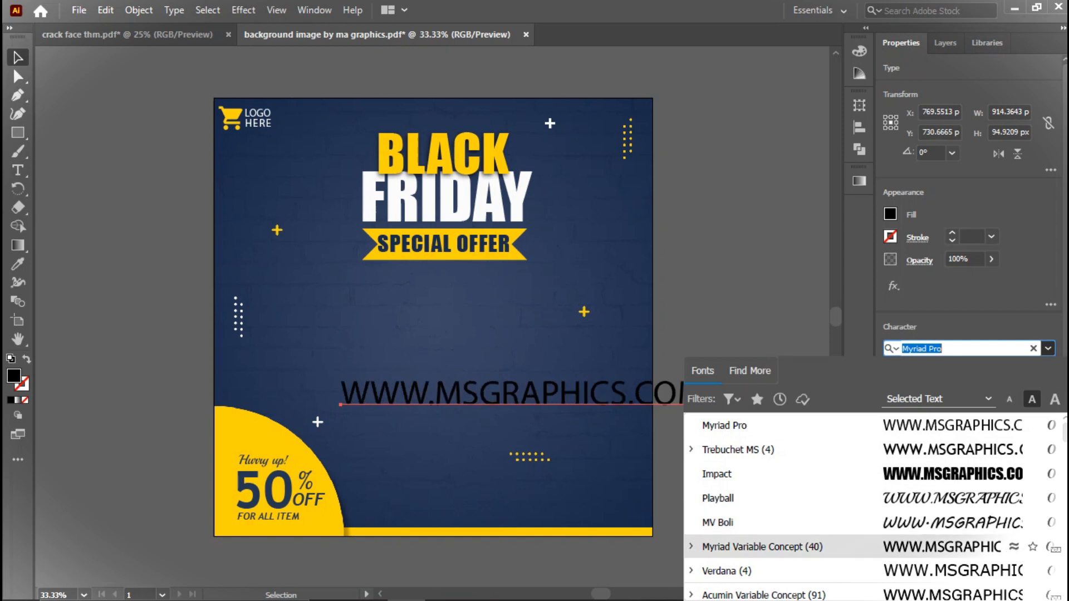
scroll(874, 507, "down", 3)
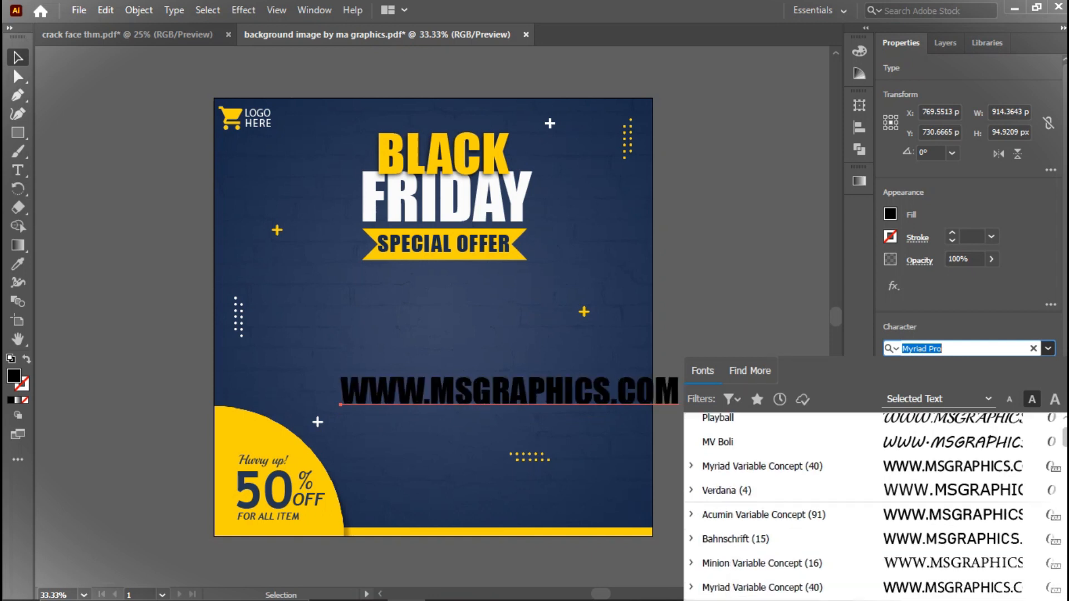
left_click(730, 538)
- Shrink the website text to about 34 pt with tracking 40 and place it in the artboard's bottom-right corner, just above the yellow strip
left_click_drag(722, 415, 592, 507)
key("alt+Right")
key("alt+Right")
key("alt+Right")
key("Down")
key("Left")
key("Left")
key("Left")
key("Left")
key("Down")
key("Down")
key("Down")
key("Down")
key("Right")
key("Right")
key("Right")
key("alt+Right")
key("Right")
key("Right")
key("Right")
left_click(647, 512)
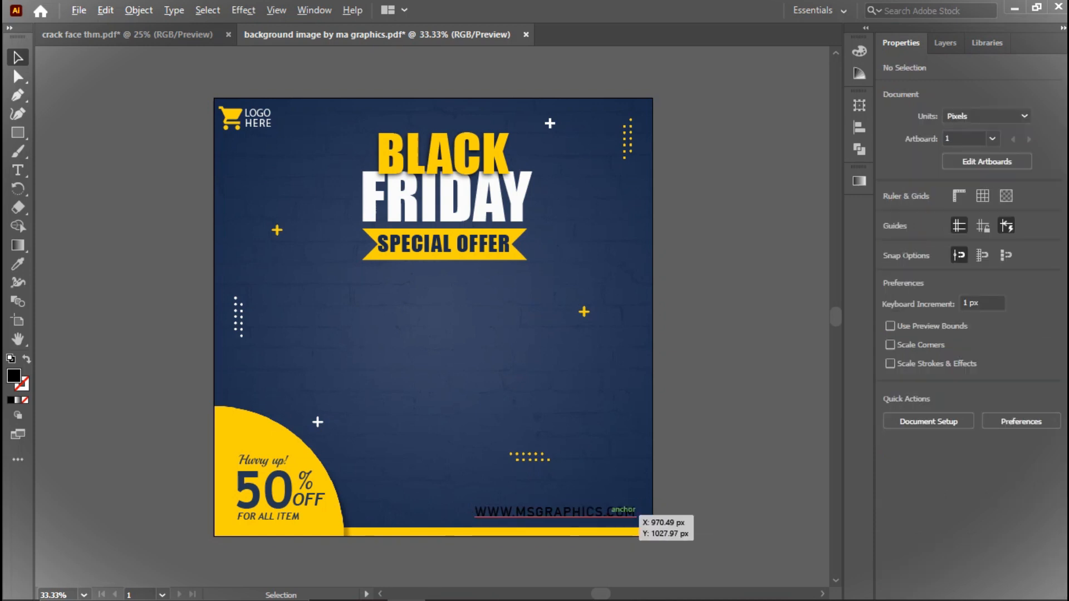
- Duplicate the website line directly above itself and replace the copy's text with the contact phone number
left_click_drag(637, 514, 636, 490)
key("t")
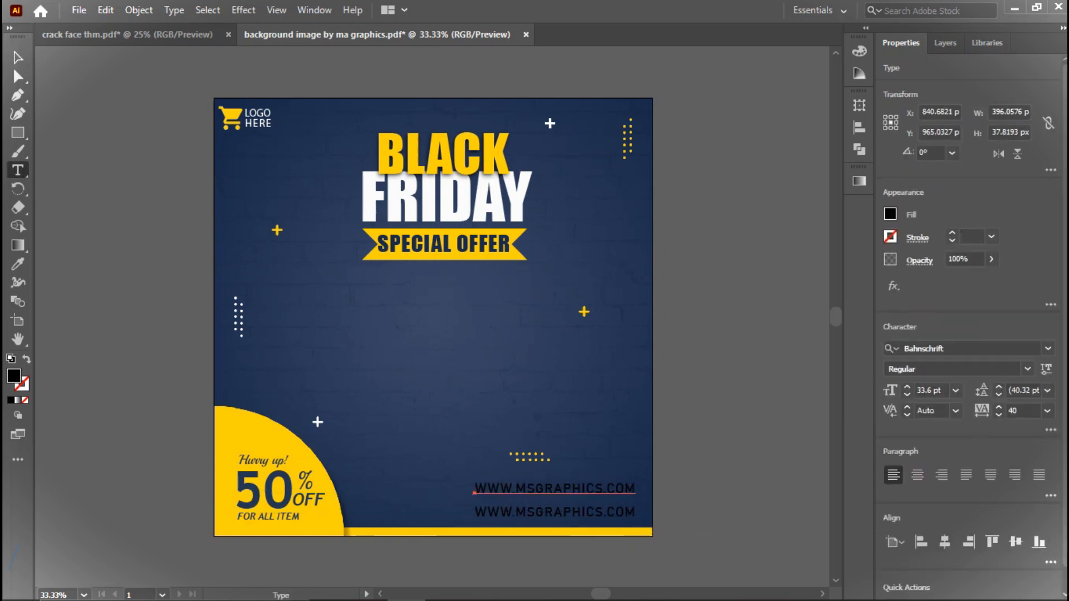
left_click(633, 489)
key("ctrl+a")
key("BackSpace")
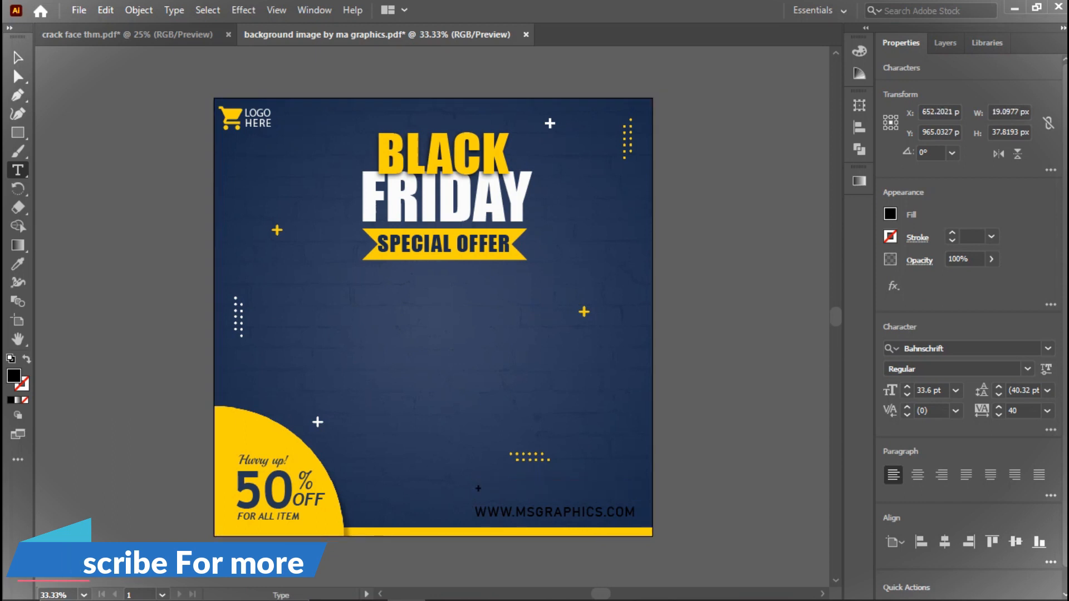
type("+")
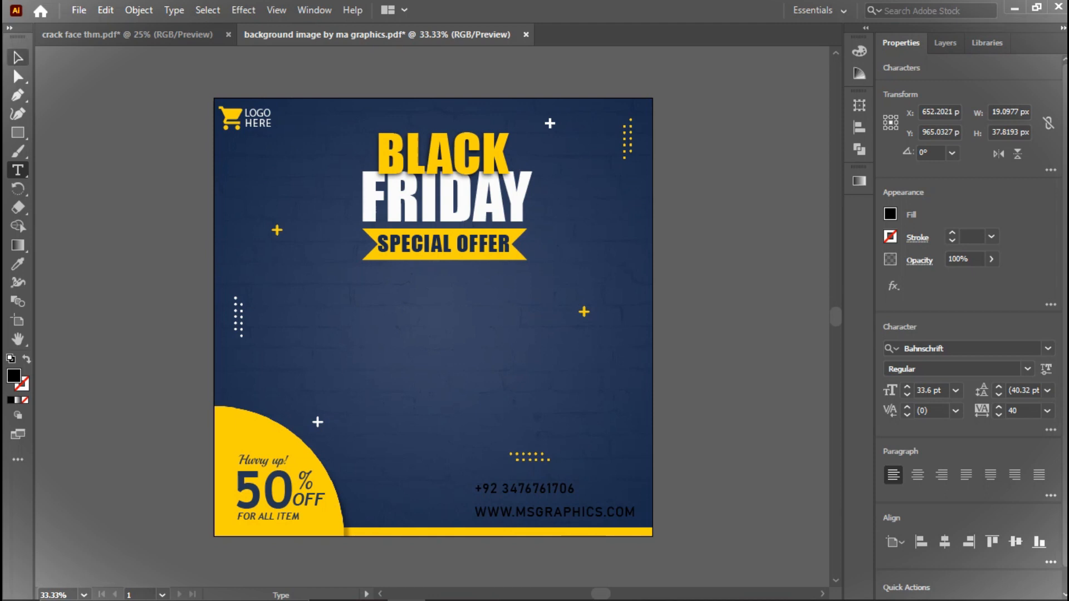
key("Escape")
- Enlarge the phone number to about 48 pt and copy the quarter circle's yellow onto it with the Eyedropper
mouse_move(575, 497)
left_mouse_down()
mouse_move(597, 509)
mouse_move(568, 493)
mouse_move(591, 496)
left_mouse_up()
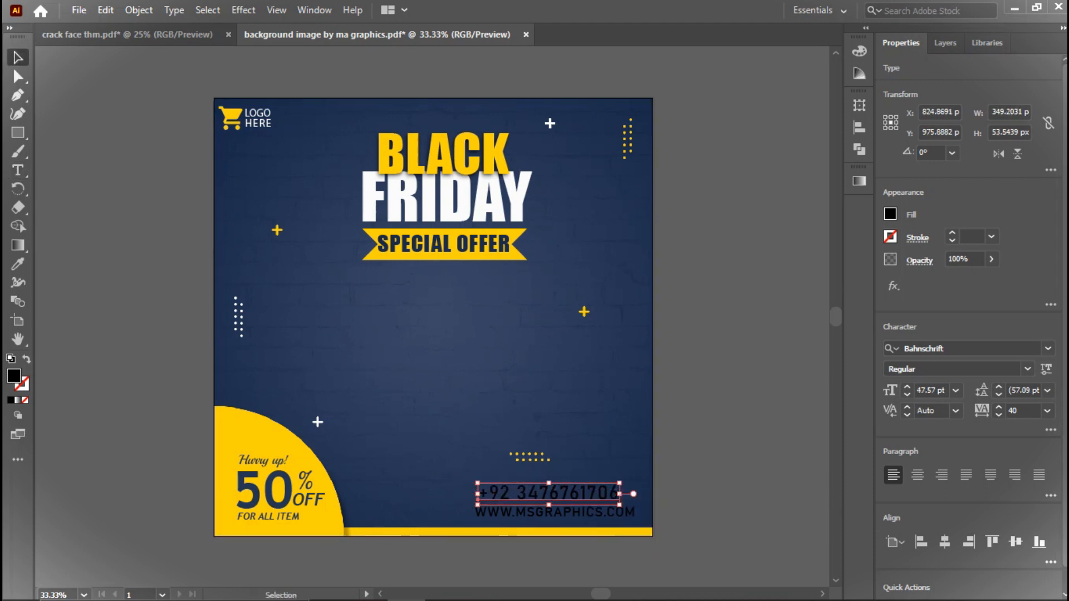
left_click(18, 264)
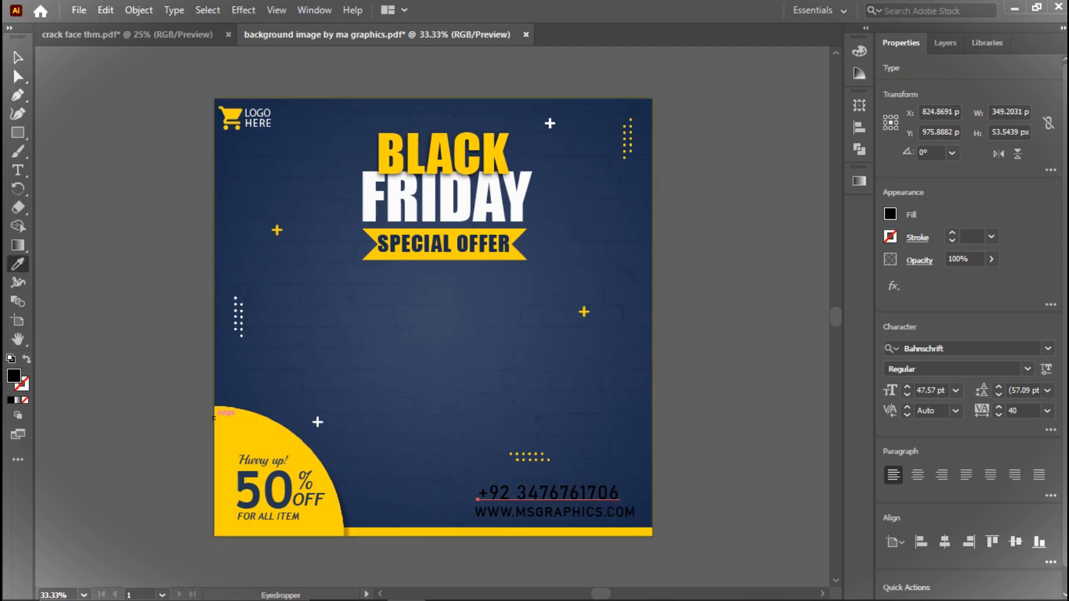
left_click(222, 415)
key("v")
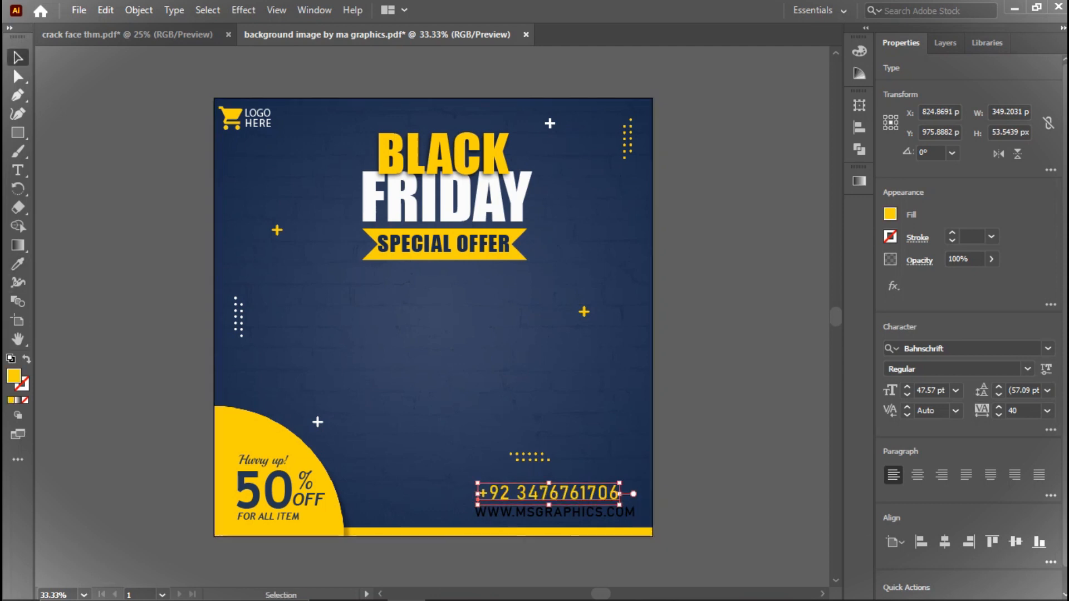
- Set the phone number's font style to Bold
left_click(994, 370)
left_click(909, 351)
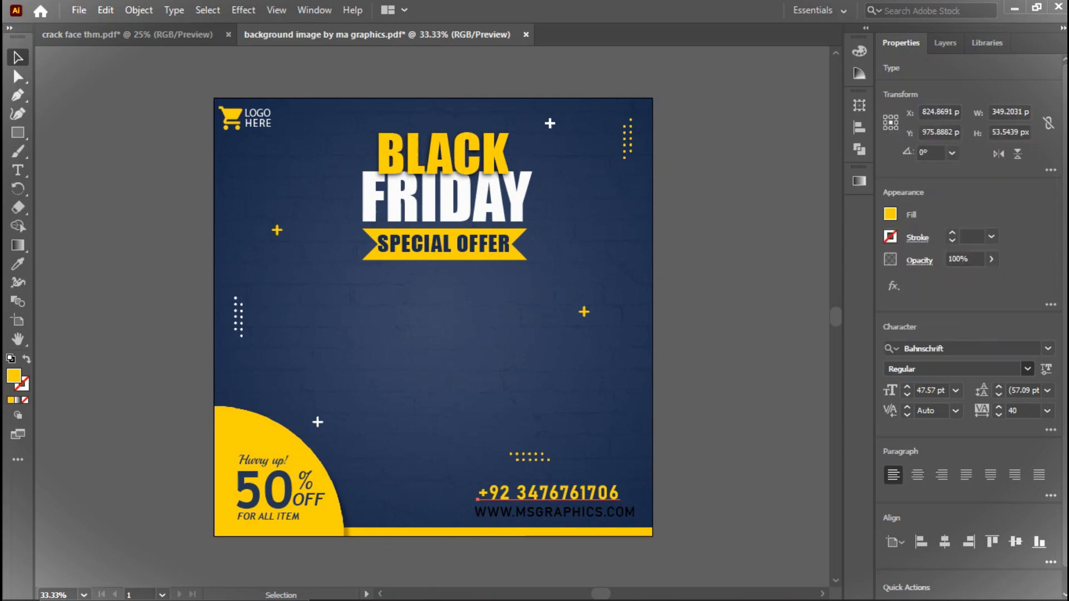
left_click(724, 445)
left_click(618, 490)
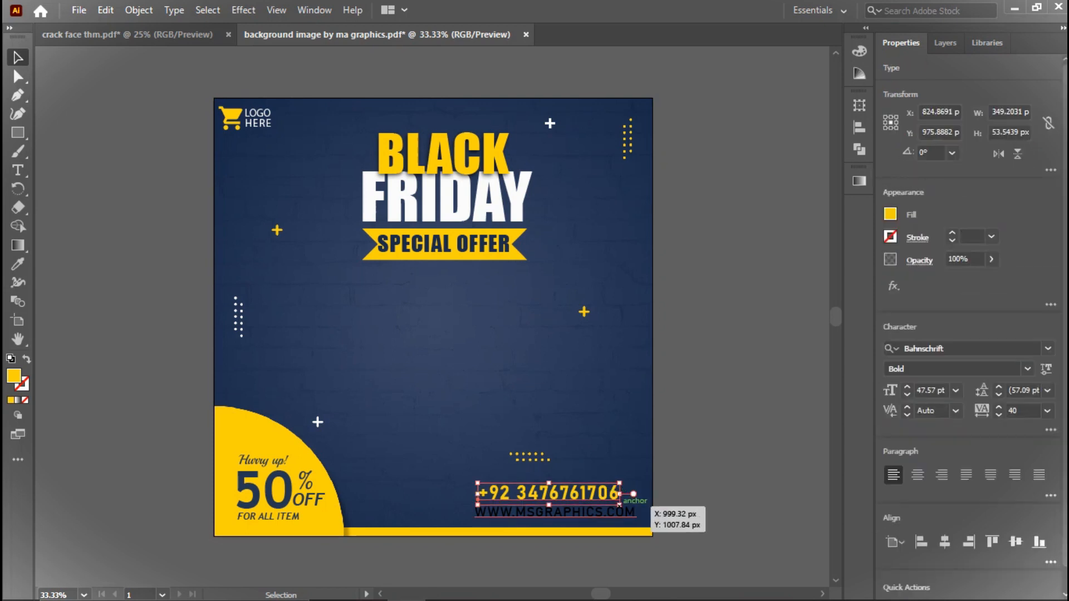
- Enlarge the phone number to about 61 pt and tighten its tracking to -20
left_click_drag(621, 504, 628, 506)
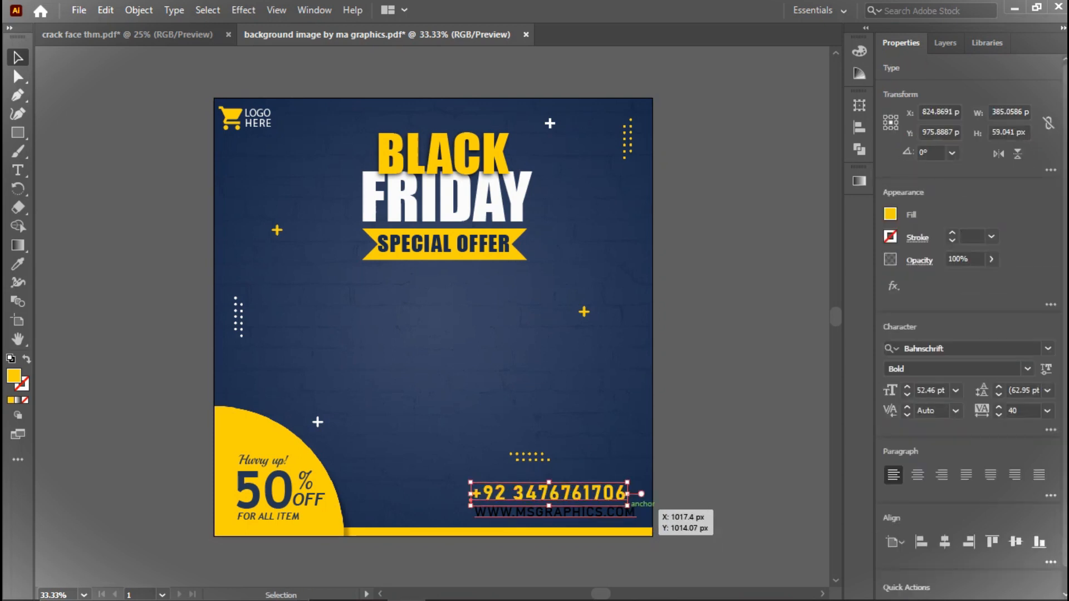
key("alt+Left")
key("alt+Left")
key("alt+Left")
key("alt+Left")
key("alt+Left")
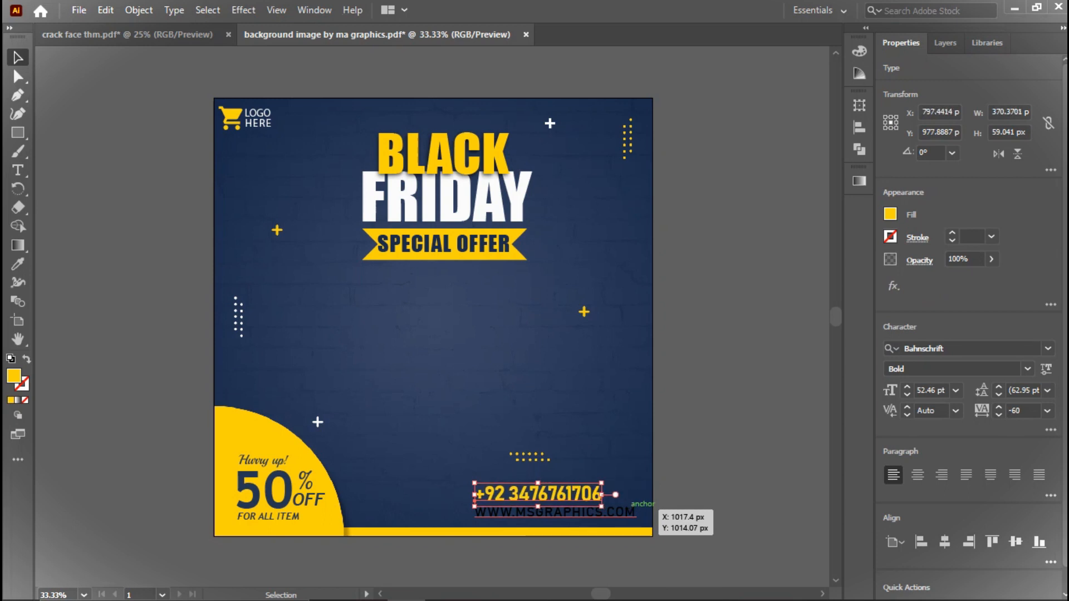
key("alt+Right")
left_click_drag(608, 507, 617, 513)
key("alt+Right")
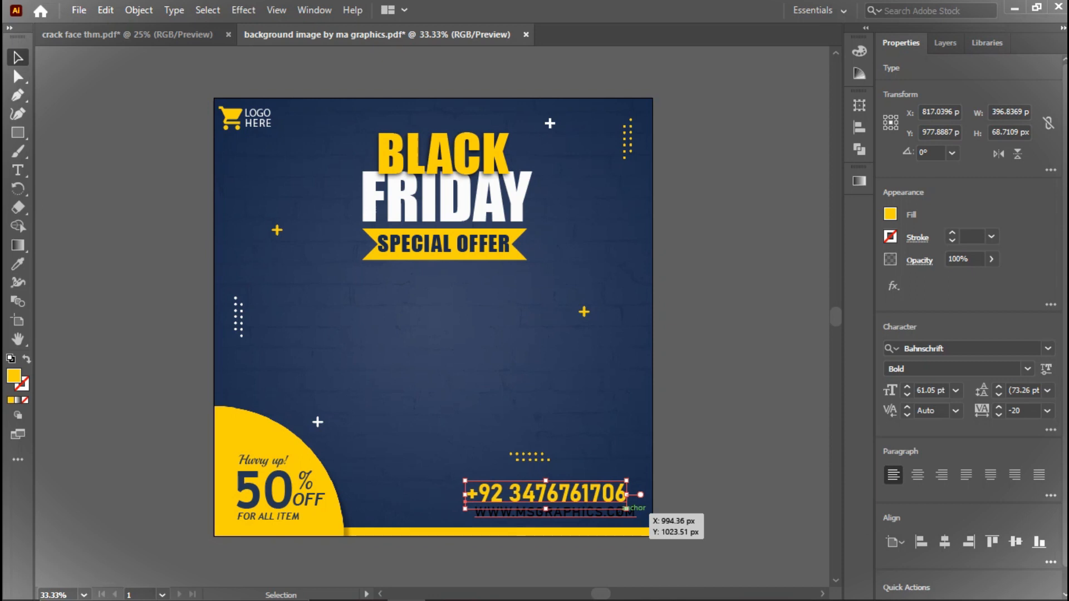
- Nudge the phone number right until it lines up with the website text below
key("Right")
key("Right")
key("Right")
key("Right")
key("Right")
key("Right")
key("Right")
key("Right")
key("Right")
key("Right")
key("Right")
key("Right")
key("Right")
key("Right")
key("Right")
key("Right")
key("Right")
key("Left")
key("Left")
- Try to copy FRIDAY's white text appearance onto the website text with the Eyedropper, and undo it
left_click(625, 522)
left_click(621, 516)
key("i")
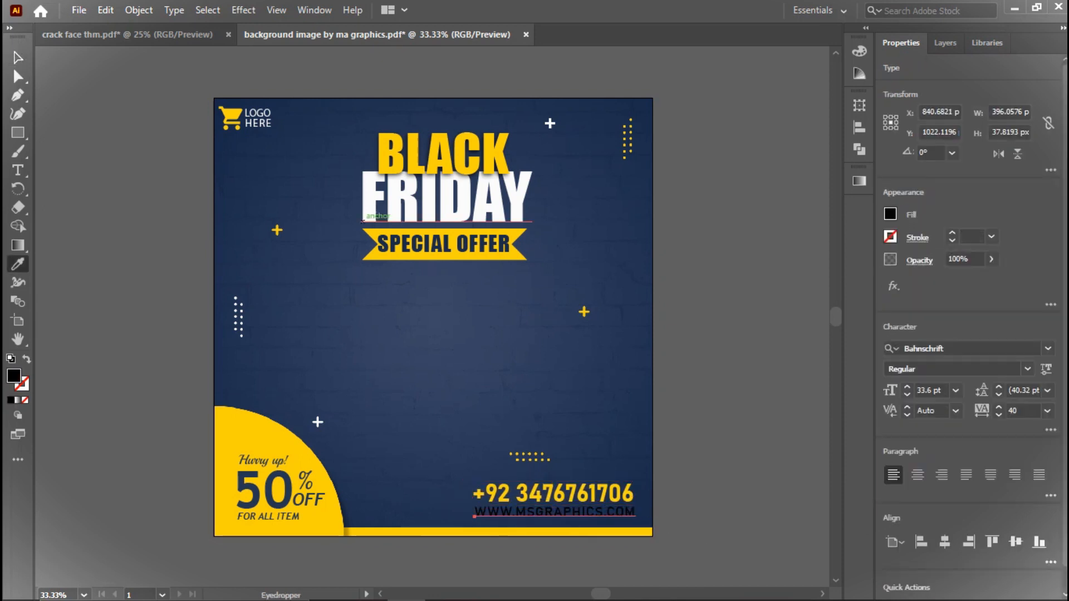
left_click(446, 198)
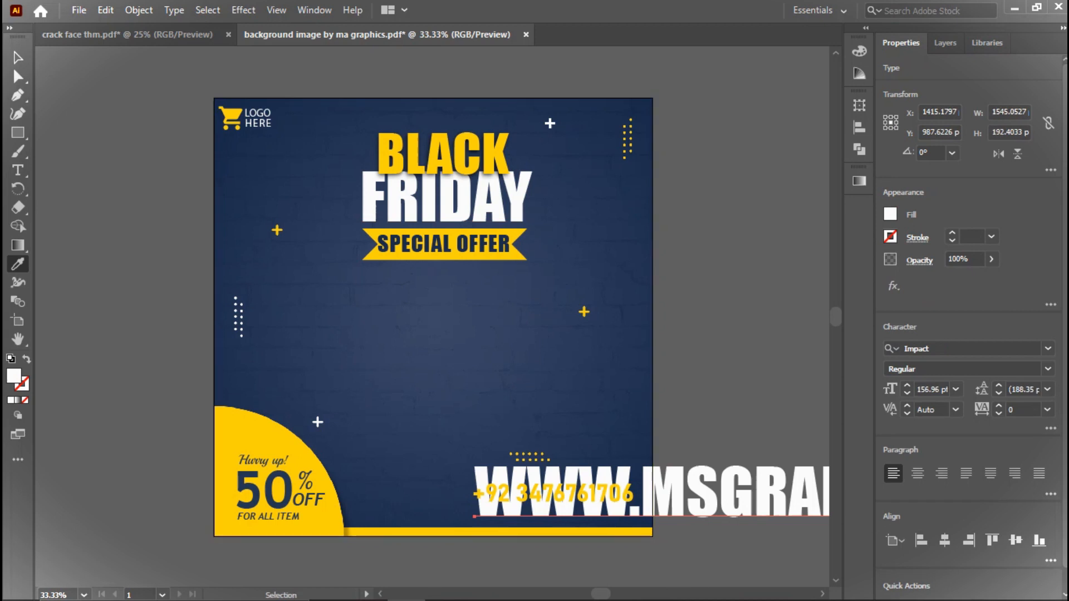
key("ctrl+z")
- Change the website text's fill colour to white with the Color Picker
double_click(14, 377)
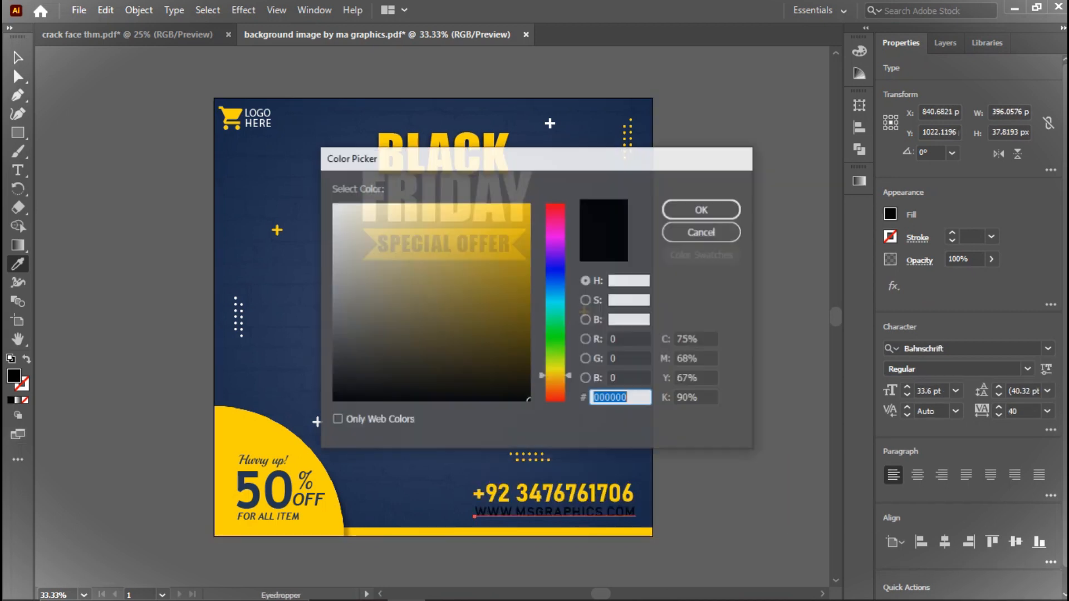
type("fcfcfc")
key("Return")
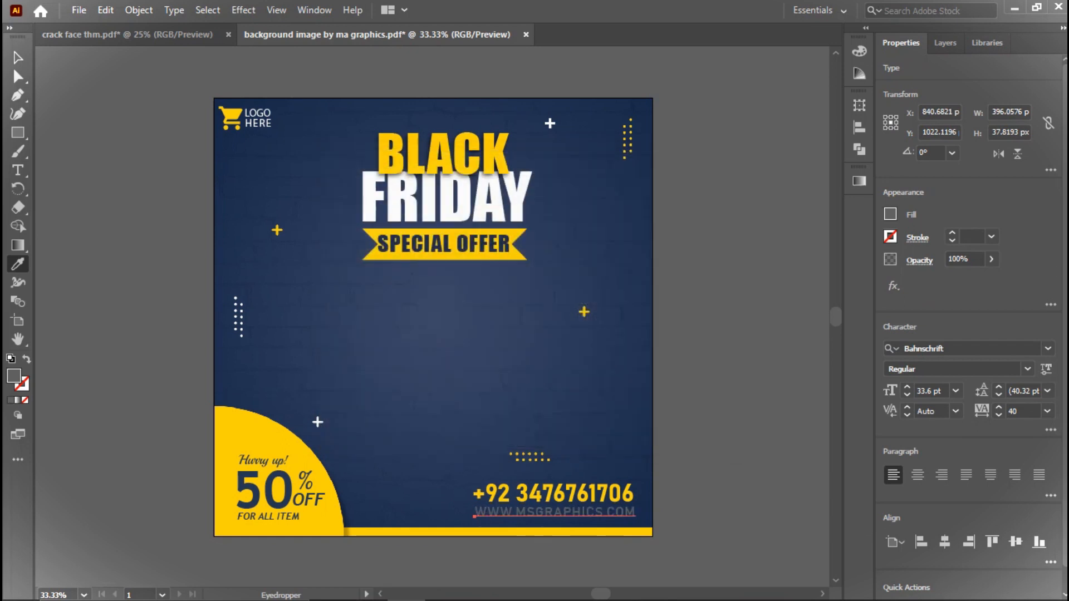
double_click(13, 377)
left_click(334, 208)
left_click(702, 208)
left_click(18, 57)
key("ctrl+shift+a")
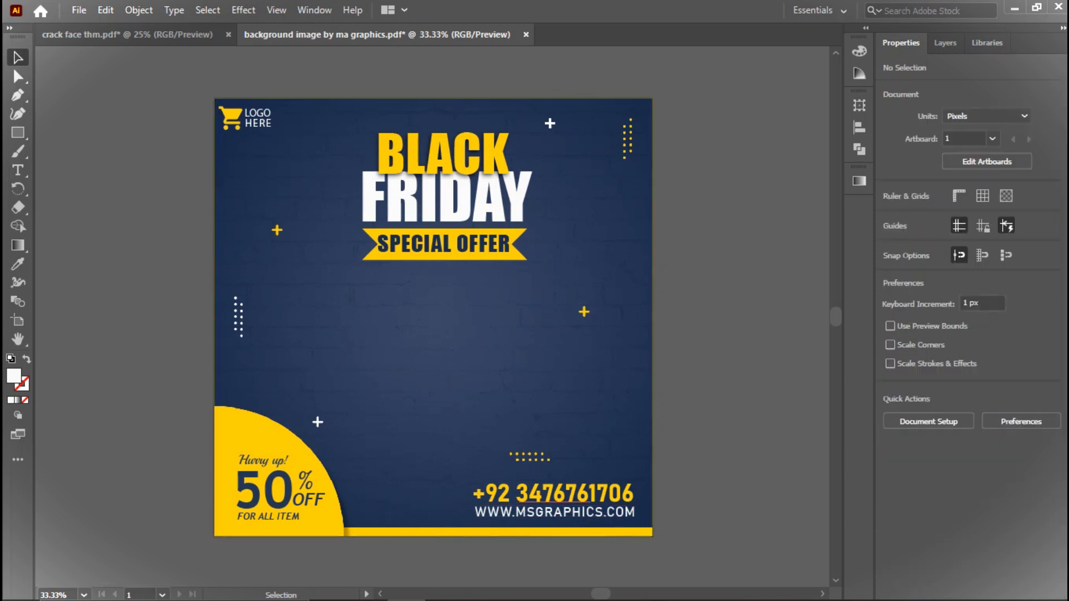
- Tighten the website text's tracking to 20 and shift it slightly up and right under the phone number
left_click(557, 511)
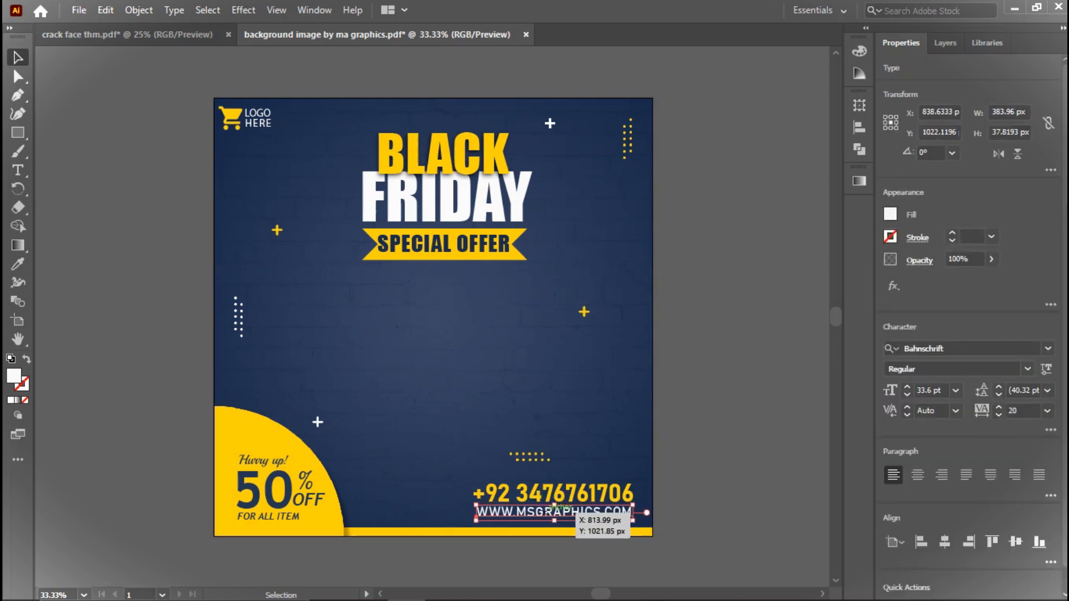
left_click_drag(542, 513, 543, 511)
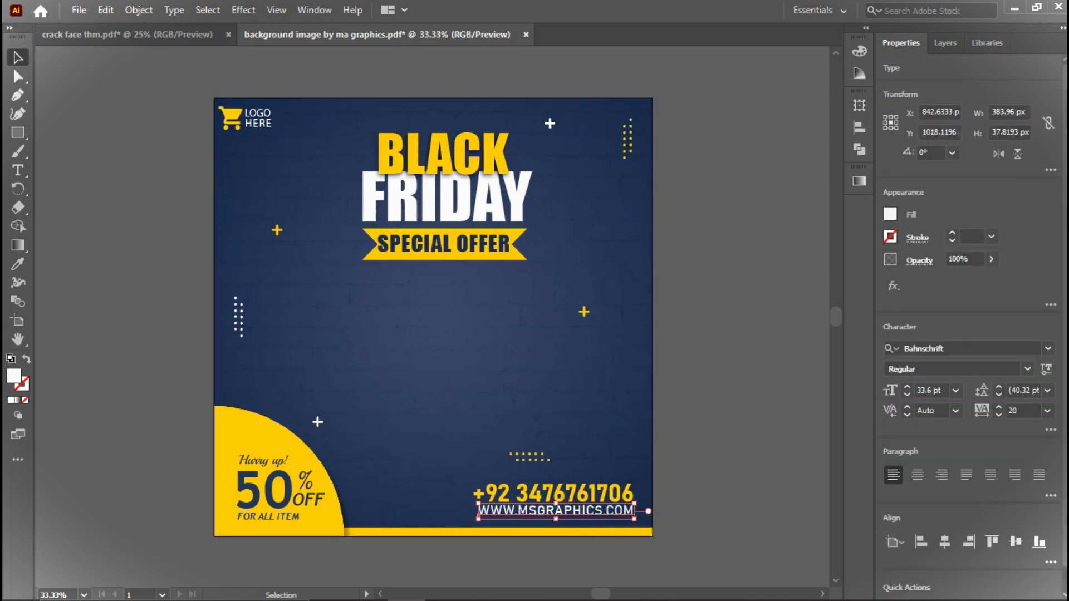
left_click(640, 516)
- Move the phone number and website text down together, closer to the yellow bottom strip
left_click(615, 507)
left_click(579, 494, "shift")
left_click_drag(548, 510, 550, 519)
key("Right")
left_click(617, 479)
left_click(617, 495)
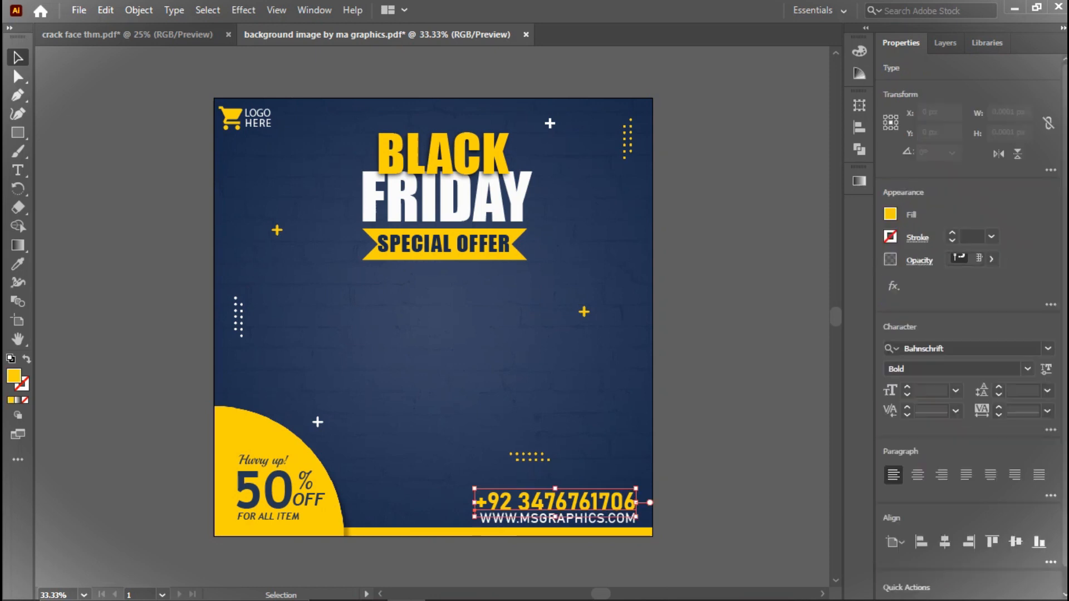
- Set the website text's tracking to 40 and align it horizontally with the phone number's edges
left_click(610, 519)
key("alt+Left")
key("alt+Left")
key("alt+Right")
key("alt+Right")
key("alt+Right")
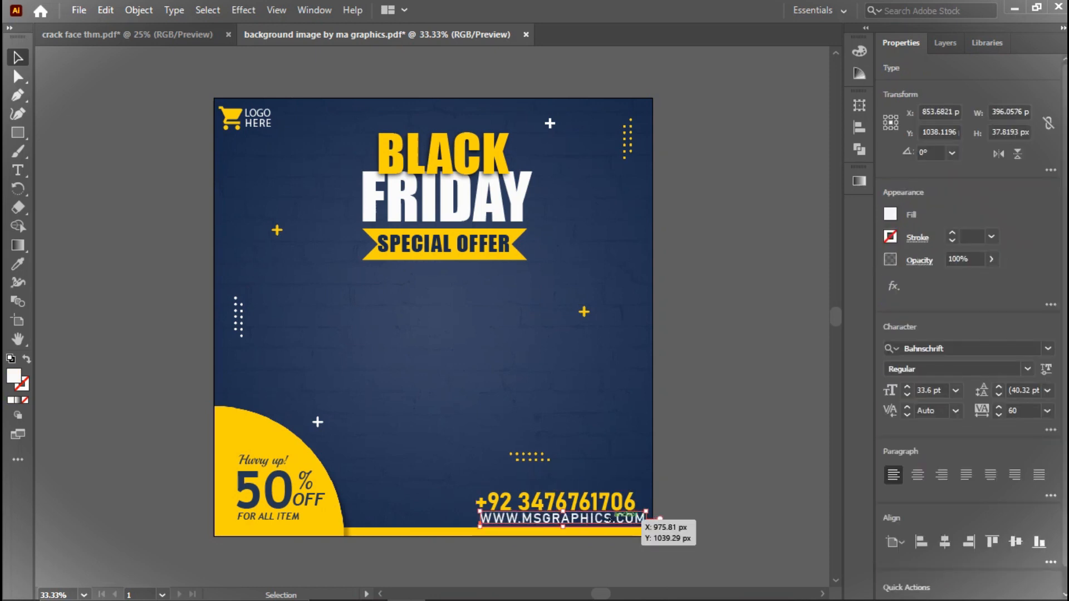
key("alt+Left")
key("Right")
key("Right")
key("Right")
key("Right")
key("Right")
key("Right")
key("Right")
key("Right")
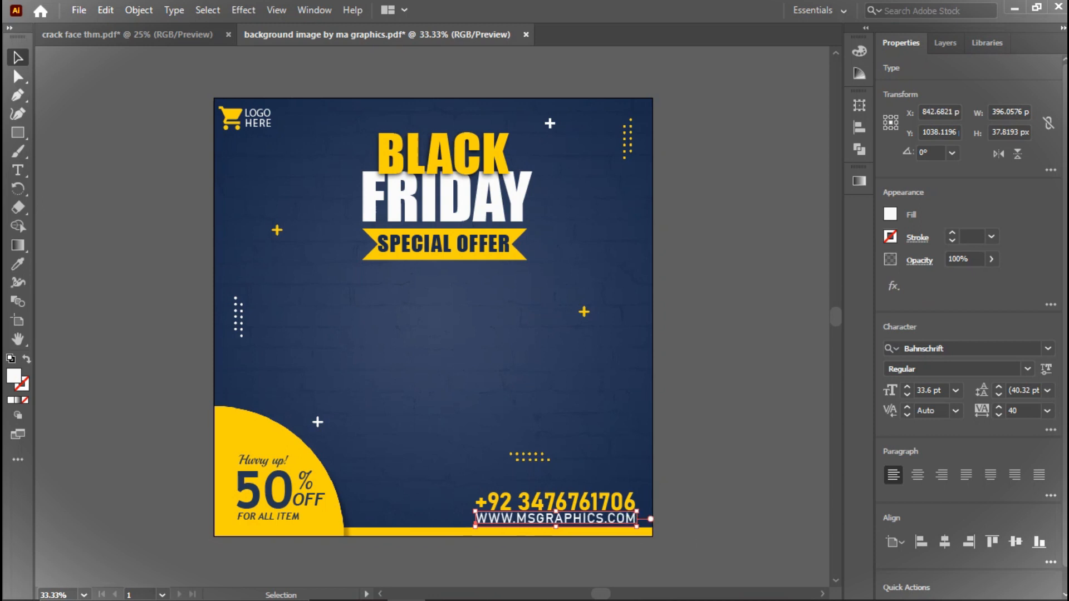
key("ctrl+shift+a")
- Open the Photoshop file "Beautiful gaming headphone -6" with its layers converted to objects
left_click(79, 10)
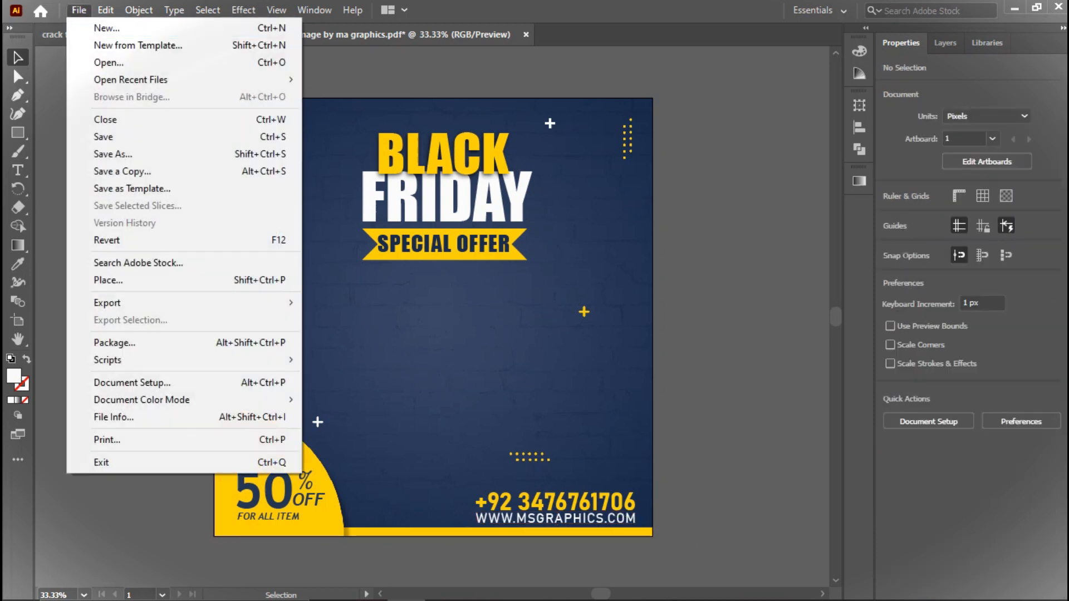
left_click(109, 62)
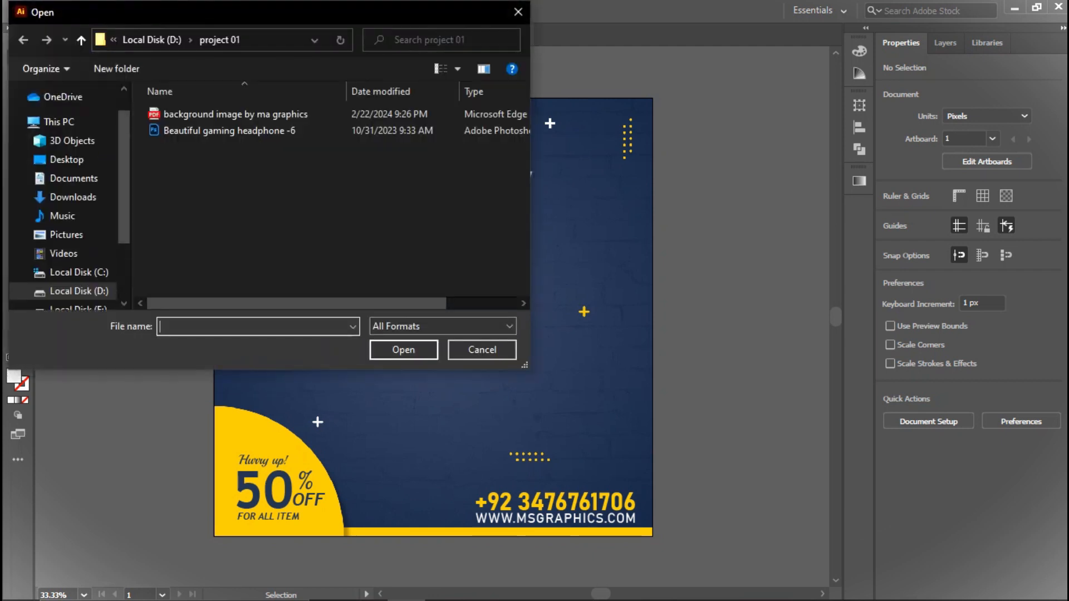
double_click(223, 129)
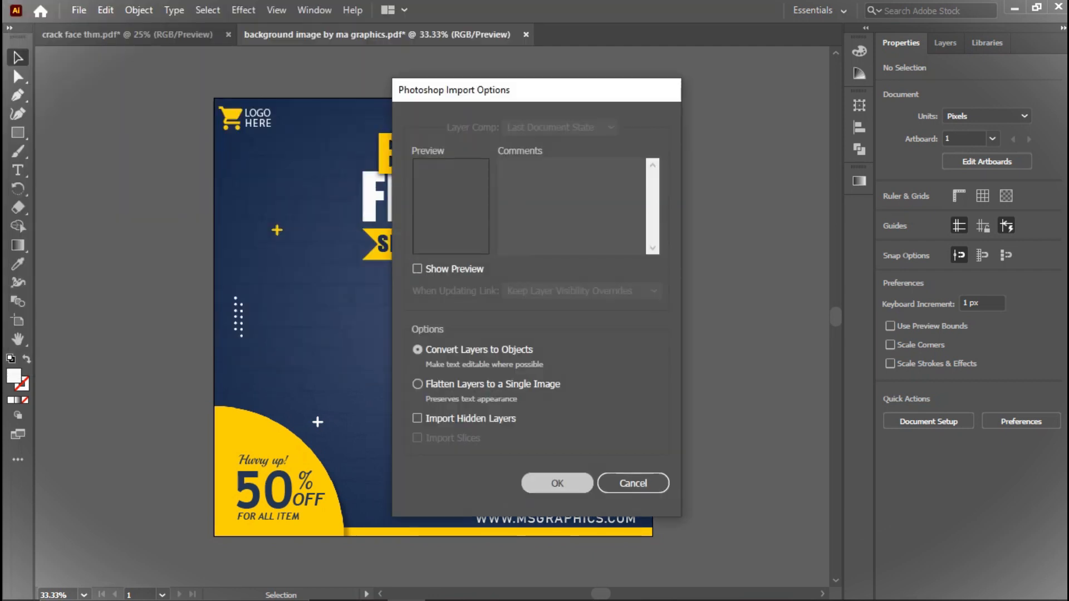
key("Return")
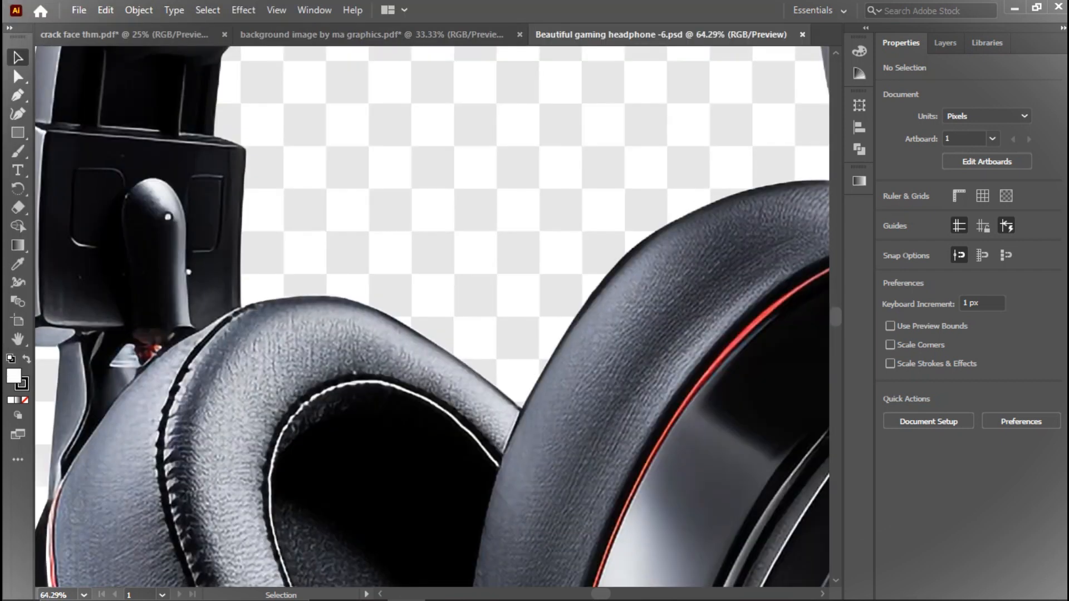
key("ctrl+0")
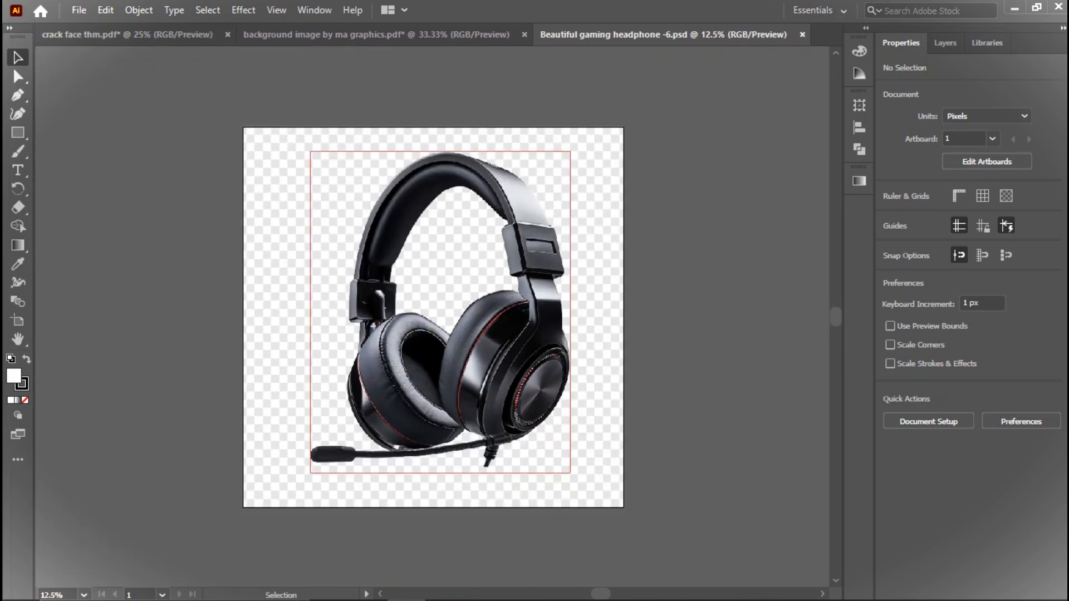
- Copy the headphone image into the poster below the ribbon, scaled to about 589 × 642 px and tilted about 23° clockwise
left_click(440, 312)
left_click_drag(541, 362, 489, 569)
left_click_drag(561, 237, 379, 462)
left_click_drag(341, 541, 537, 238)
left_click_drag(577, 160, 514, 240)
left_click_drag(481, 299, 487, 299)
left_click_drag(525, 234, 588, 277)
left_click_drag(495, 312, 508, 303)
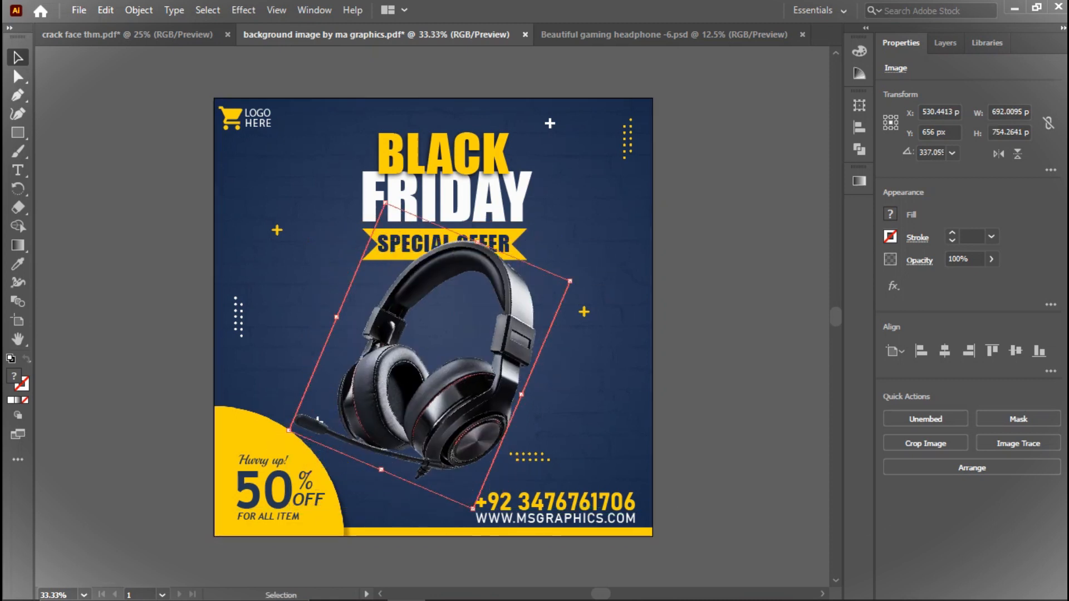
left_click_drag(289, 430, 318, 422)
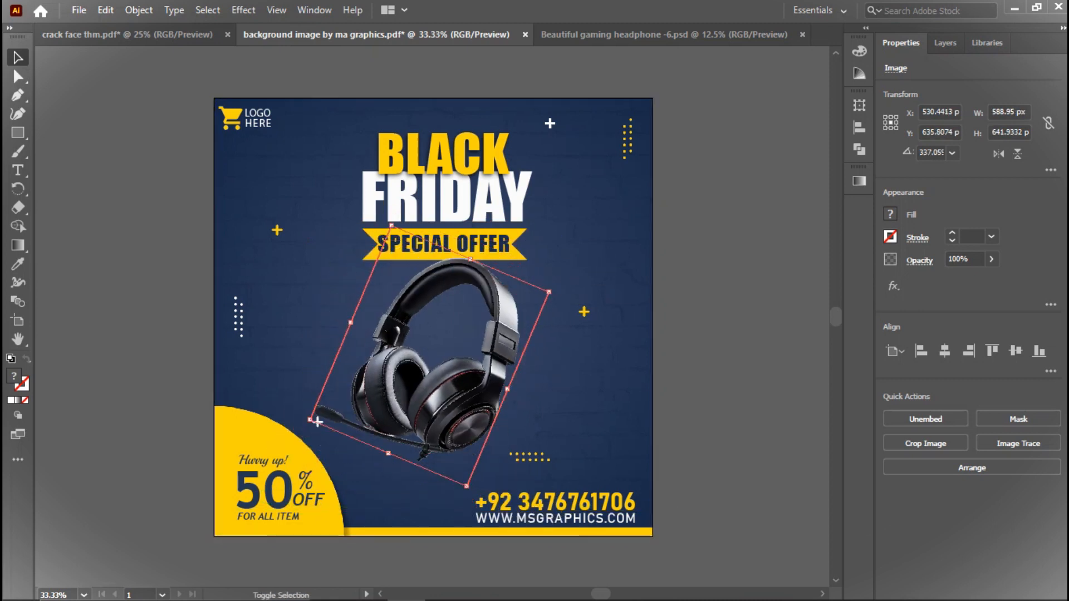
key("ctrl+shift+a")
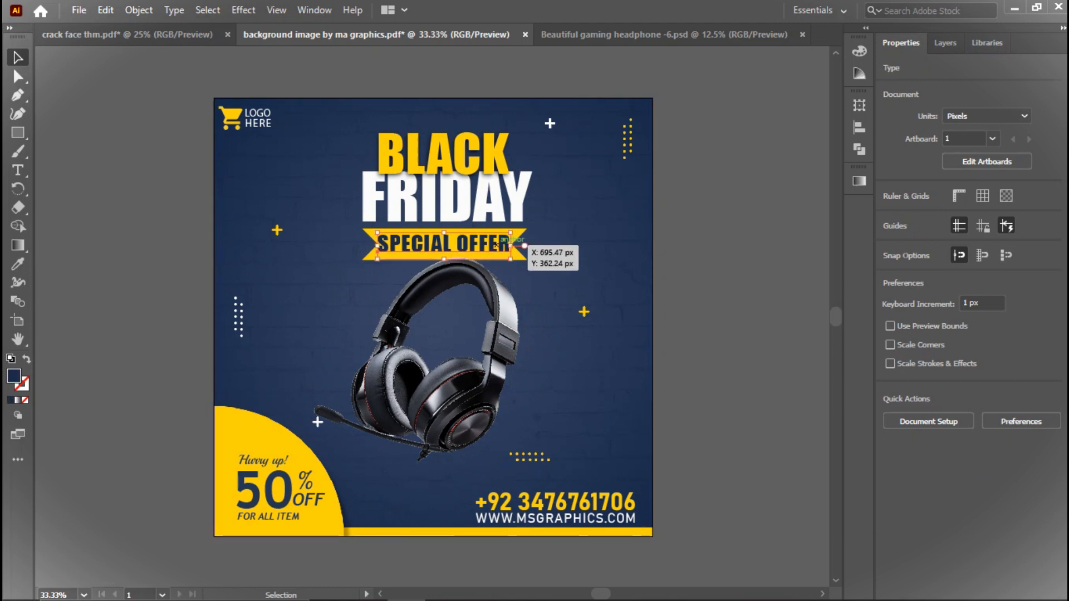
- Group the BLACK FRIDAY headline with the SPECIAL OFFER ribbon and text, and scale the group down slightly, higher on the poster
left_click(497, 245)
left_click(522, 229, "shift")
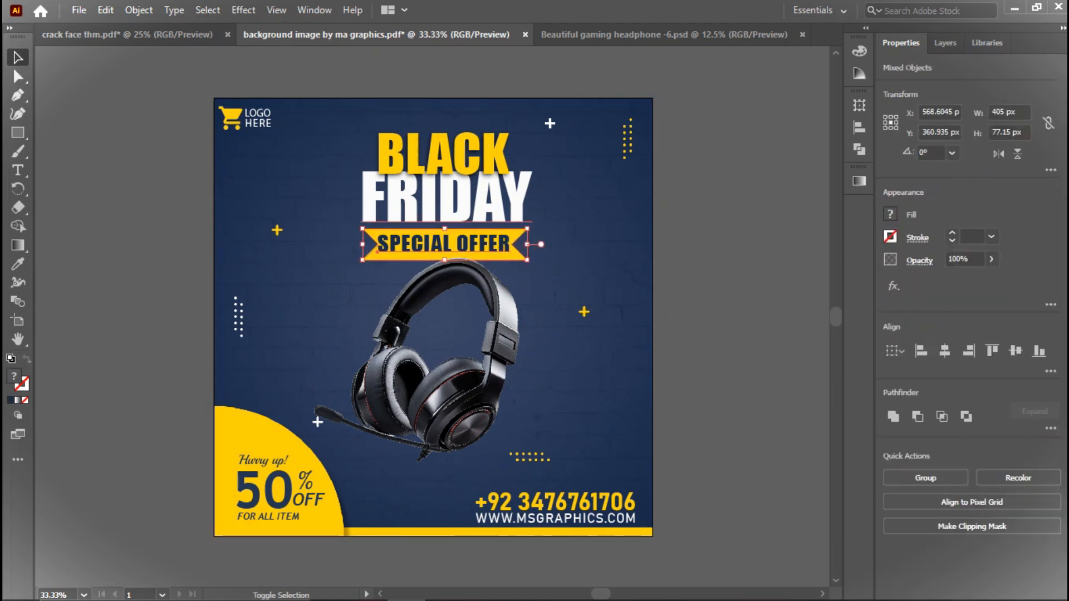
left_click(517, 190, "shift")
left_click(498, 155, "shift")
right_click(491, 155)
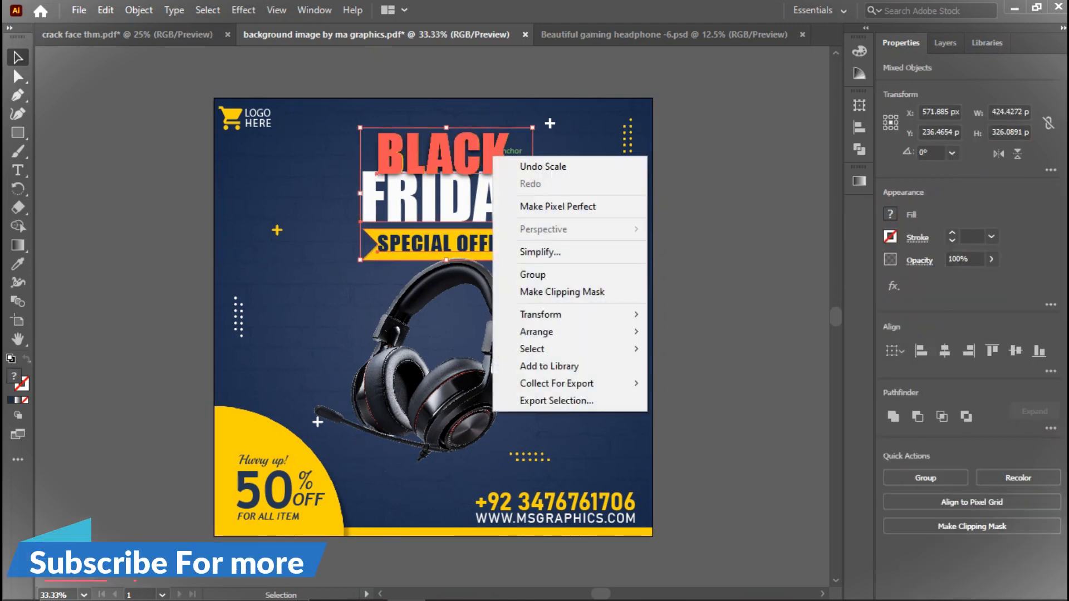
left_click(521, 274)
left_click_drag(532, 260, 498, 209)
left_click(685, 206)
- Enlarge the headphone image to about 669 × 719 px and tilt it slightly further clockwise, to a rotation of about 333.5°
left_click_drag(480, 367, 485, 360)
left_click_drag(472, 480, 474, 491)
left_click_drag(578, 271, 583, 280)
left_click_drag(507, 369, 501, 368)
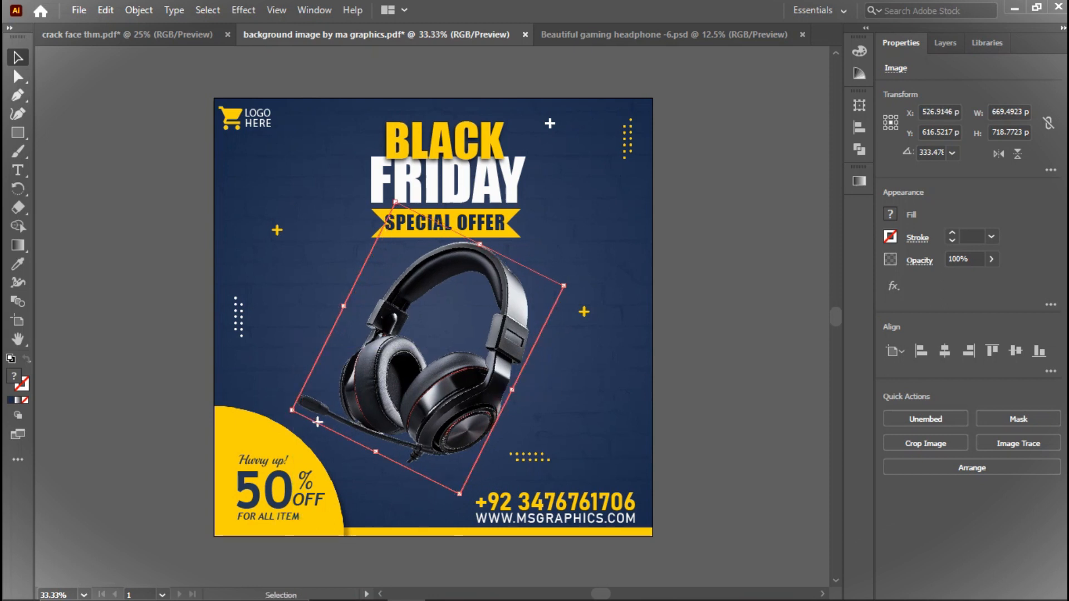
- Nudge the headphone image right in small increments to centre it beneath the headline group
key("Right")
key("Right")
key("Right")
key("Right")
key("Right")
key("Right")
key("Right")
key("Right")
key("Right")
key("Right")
key("Right")
key("Right")
key("Right")
key("Right")
key("Right")
key("Right")
key("Right")
key("Right")
key("Right")
key("Right")
key("ctrl+shift+a")
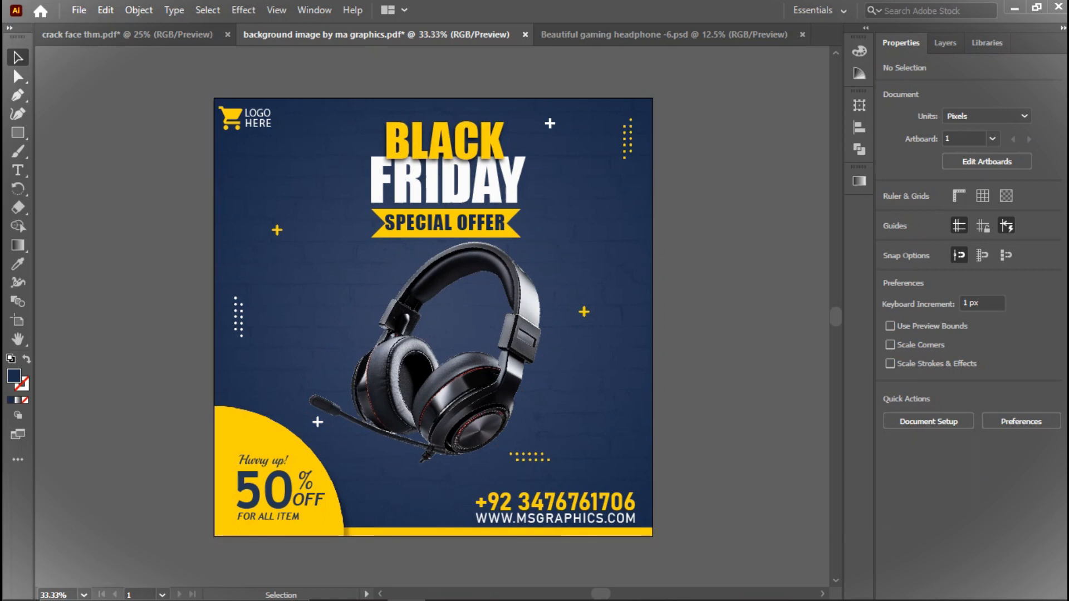